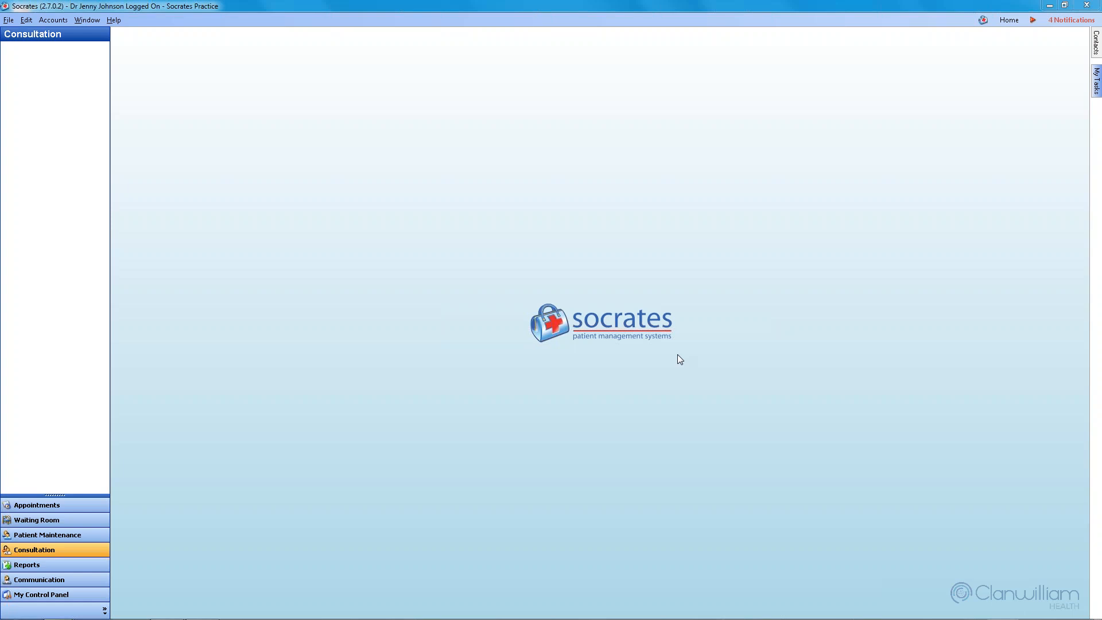
# Switch to Internet Explorer and check the installed personal certificates through its Internet Options content settings
pyautogui.press('super')
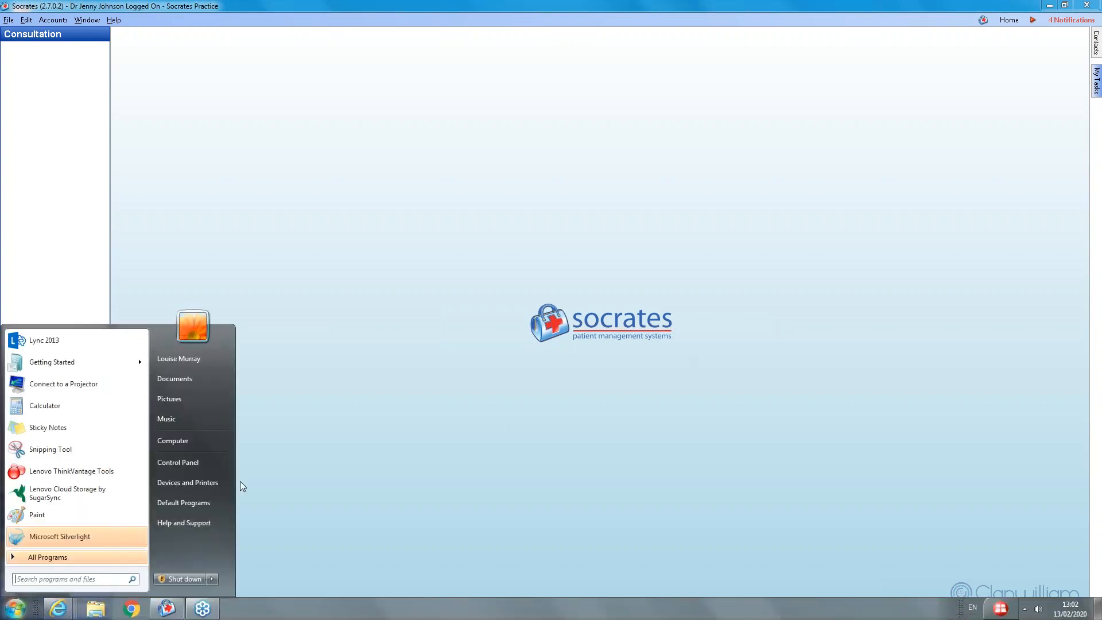
pyautogui.click(58, 608)
pyautogui.click(95, 532)
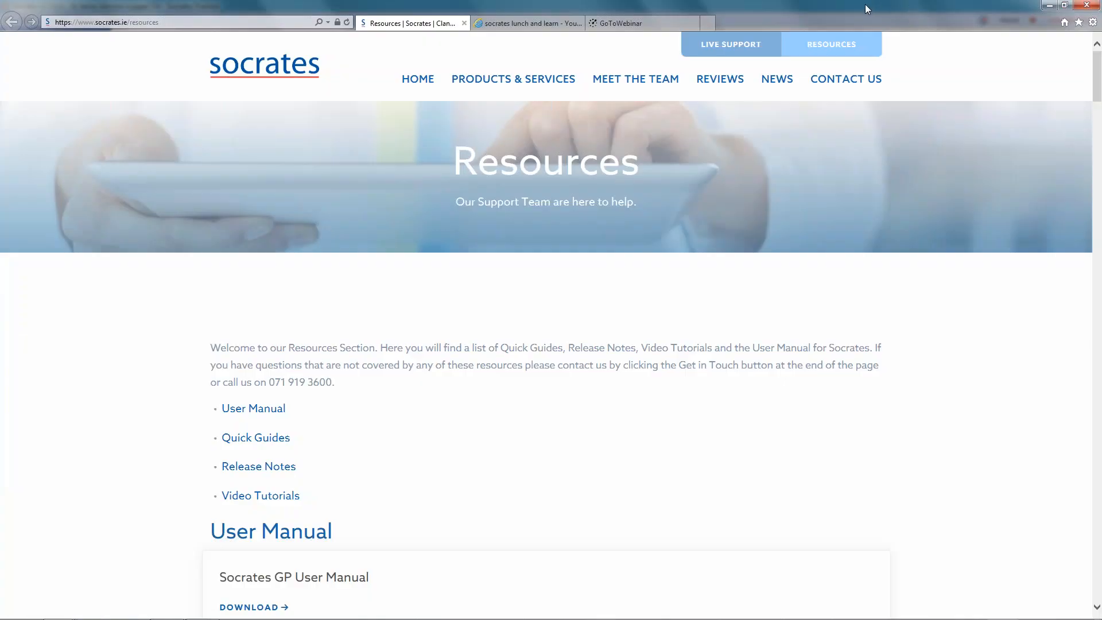
pyautogui.moveTo(865, 4); pyautogui.dragTo(643, 36)
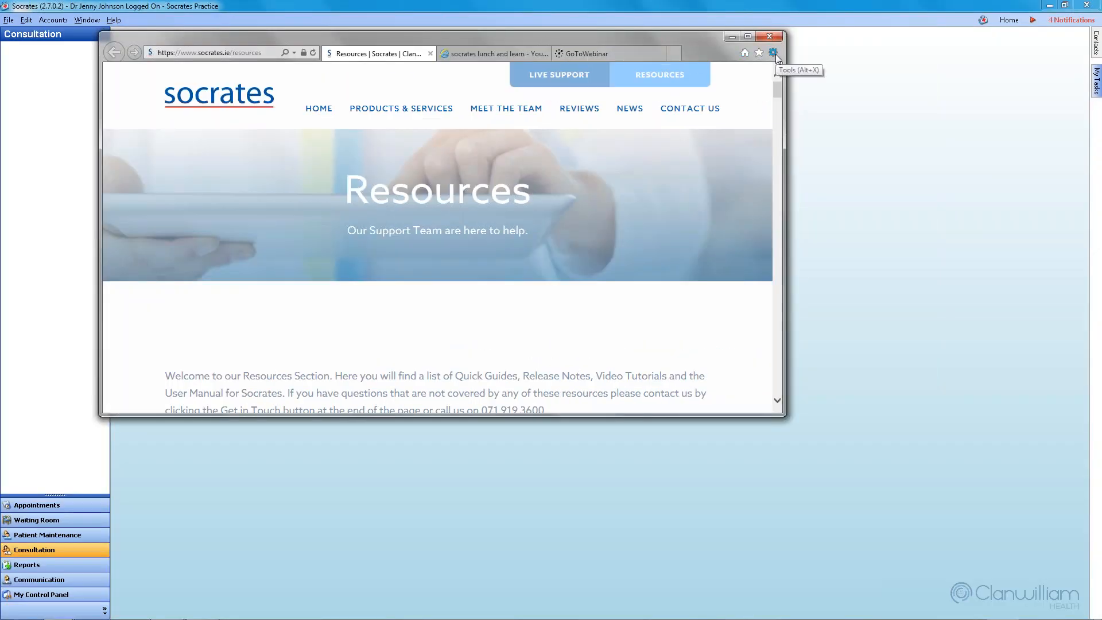
pyautogui.click(773, 54)
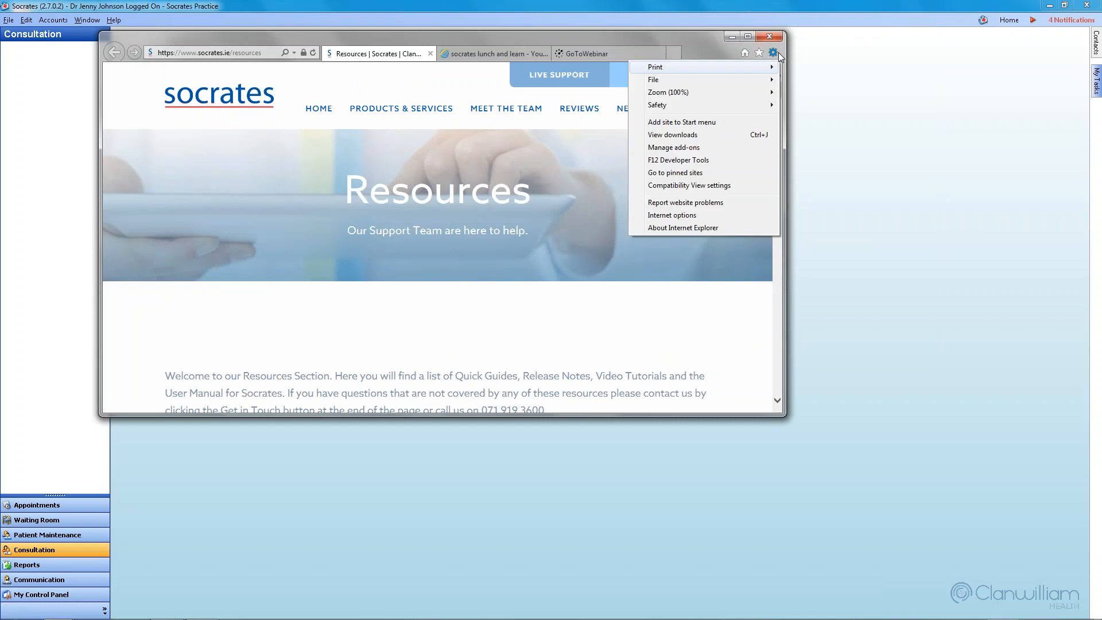
pyautogui.click(694, 216)
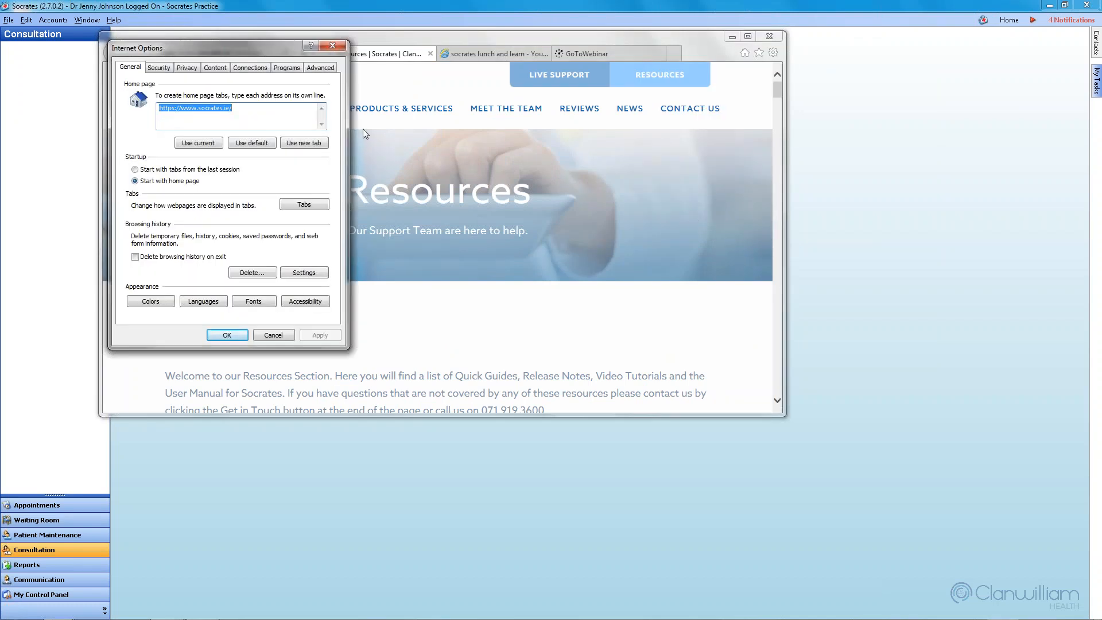
pyautogui.click(222, 68)
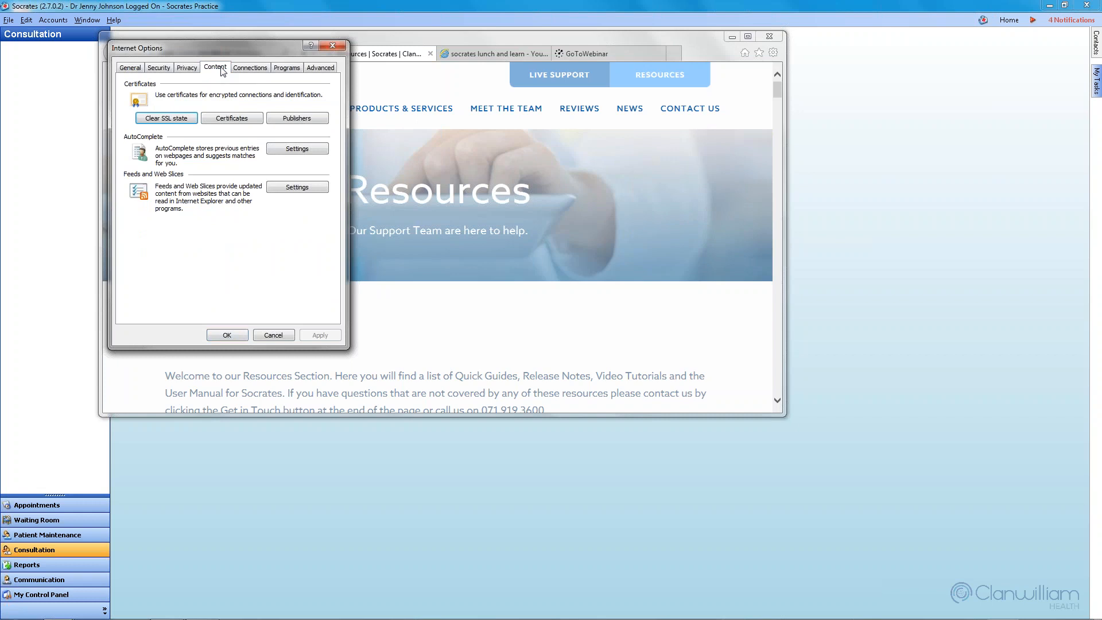
pyautogui.click(232, 118)
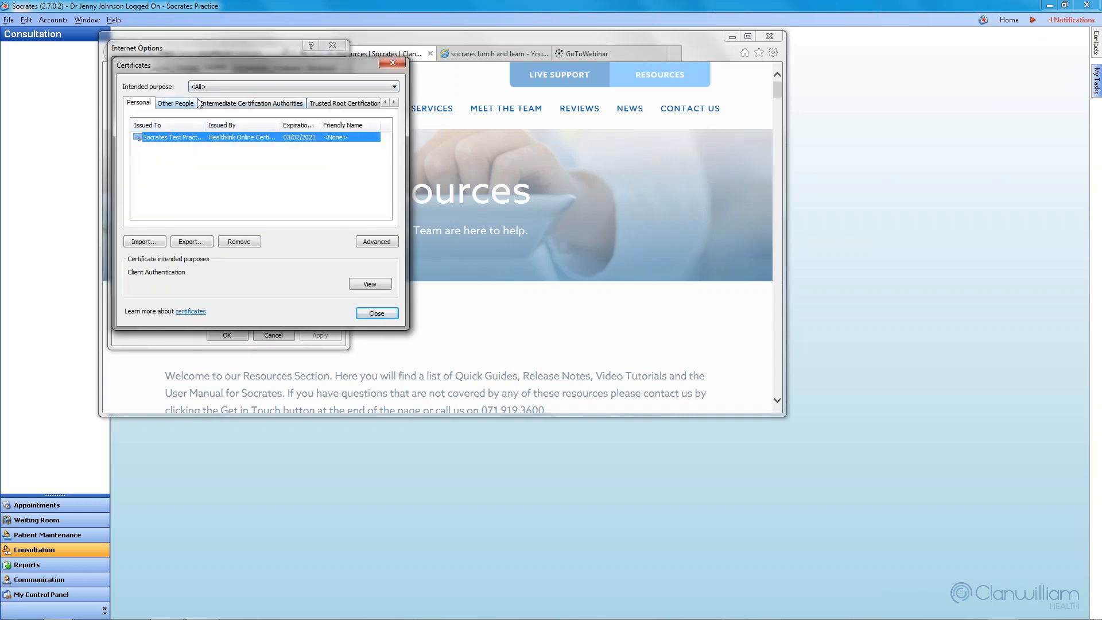
pyautogui.click(385, 63)
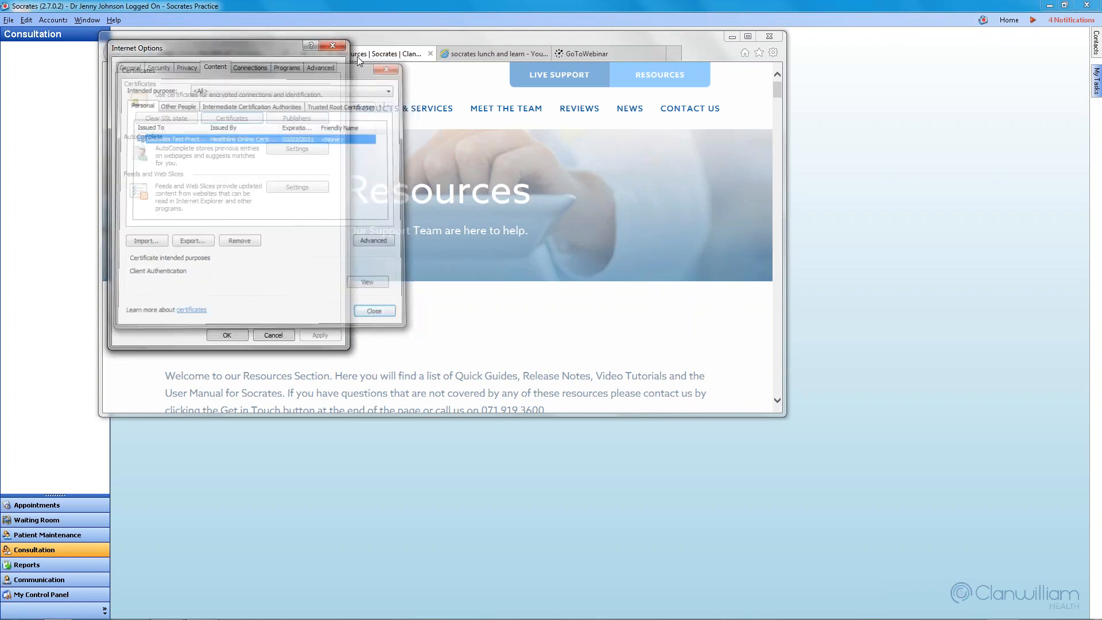
pyautogui.click(334, 46)
# Minimise the Internet Explorer window without closing its tabs and return to Socrates
pyautogui.click(766, 37)
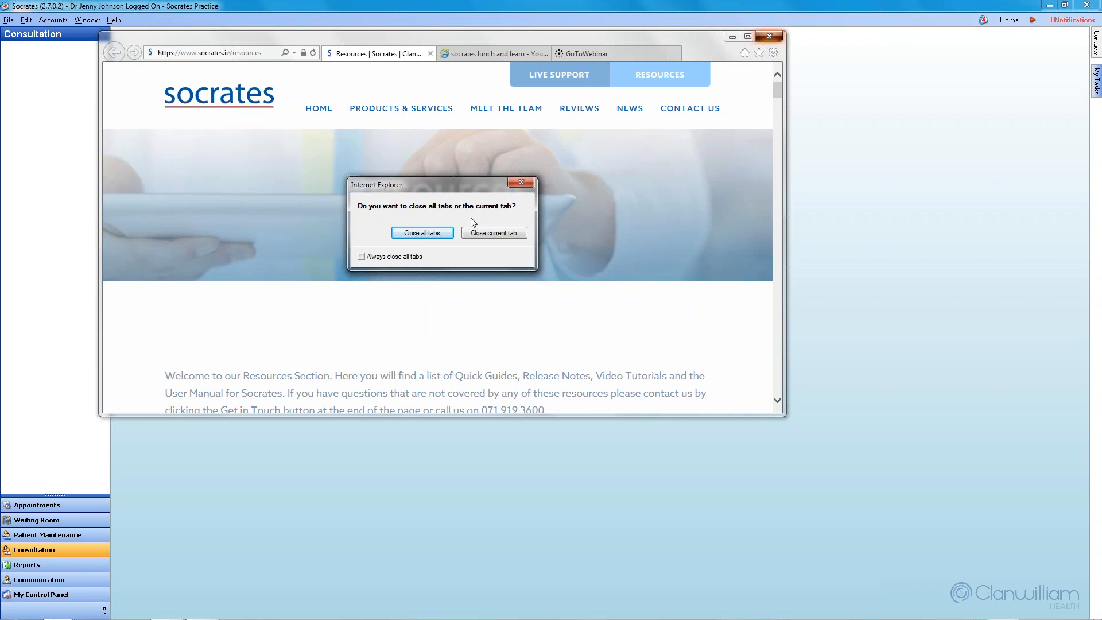
pyautogui.click(520, 182)
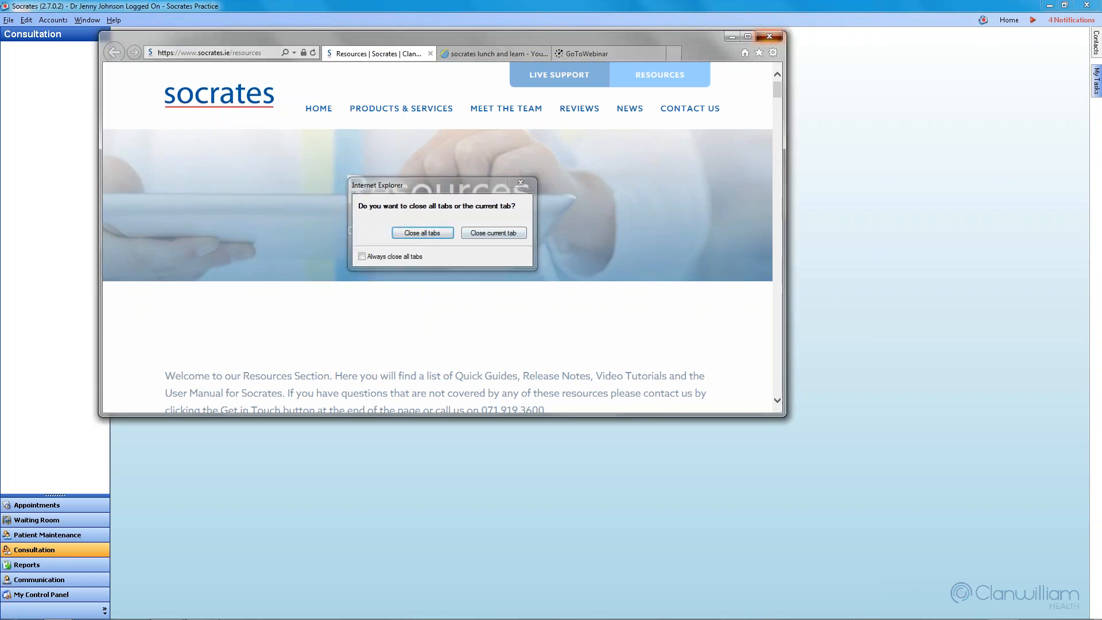
pyautogui.click(731, 38)
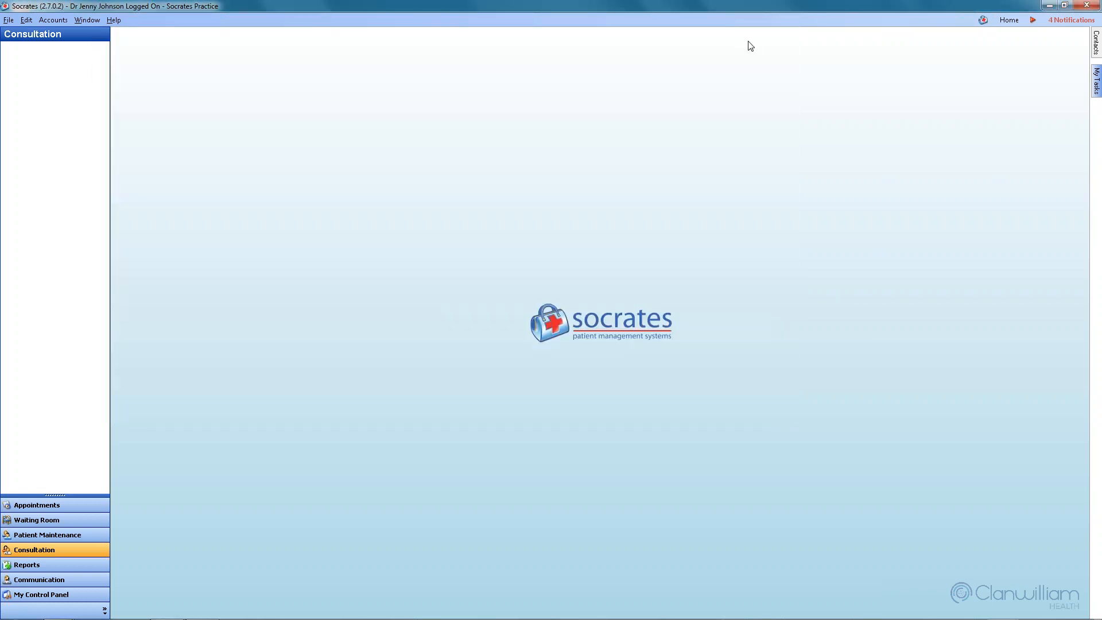
pyautogui.click(834, 58)
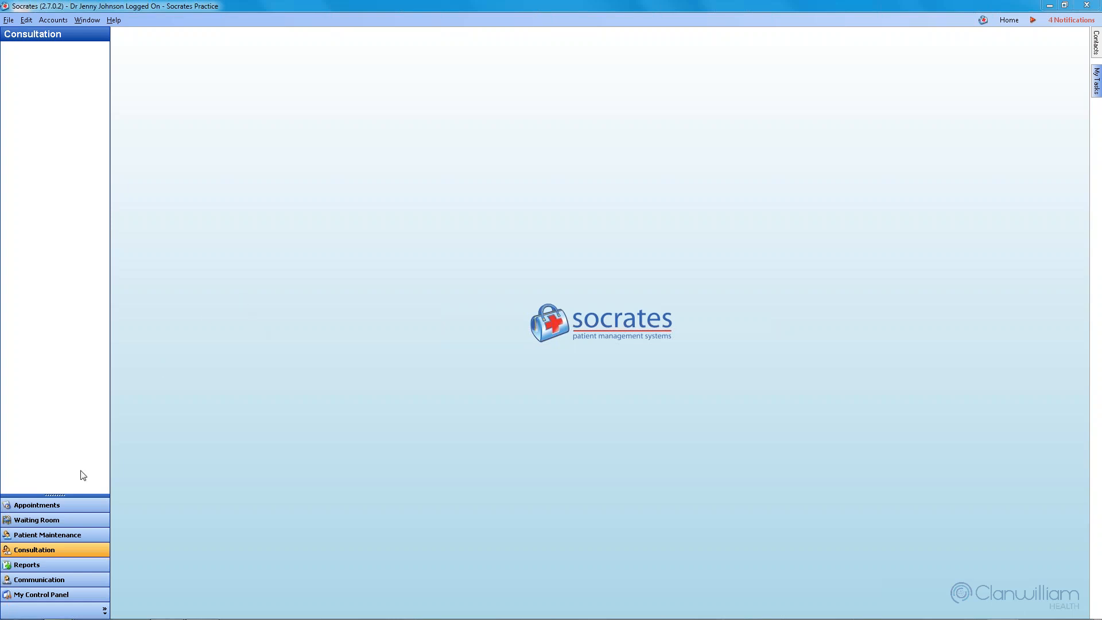
# Open the Investigations administration from the Admin Console
pyautogui.click(46, 551)
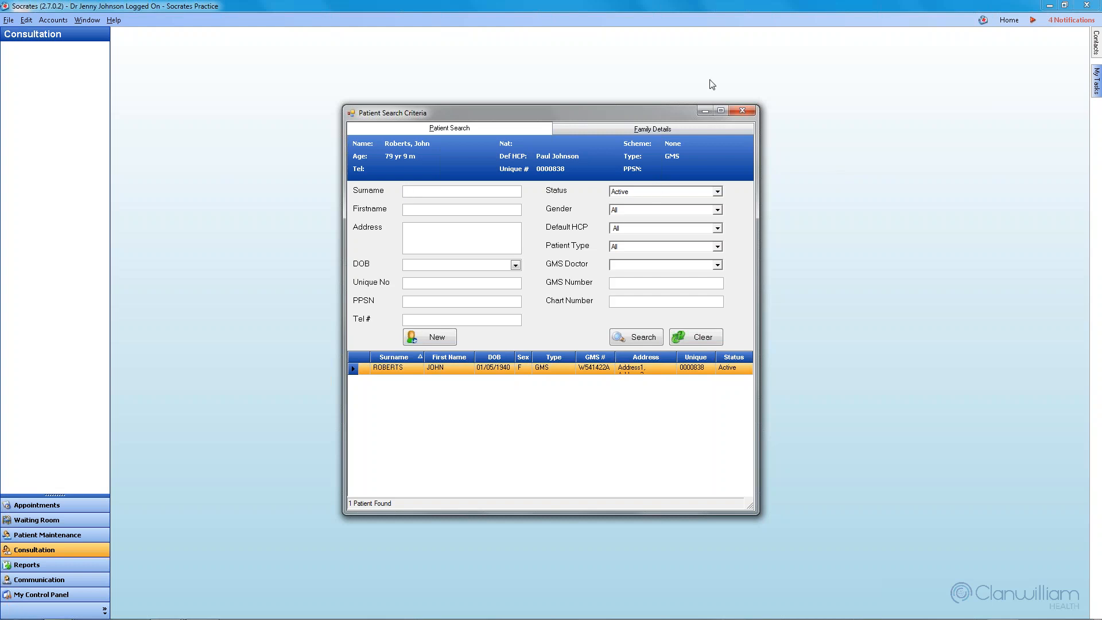
pyautogui.click(740, 113)
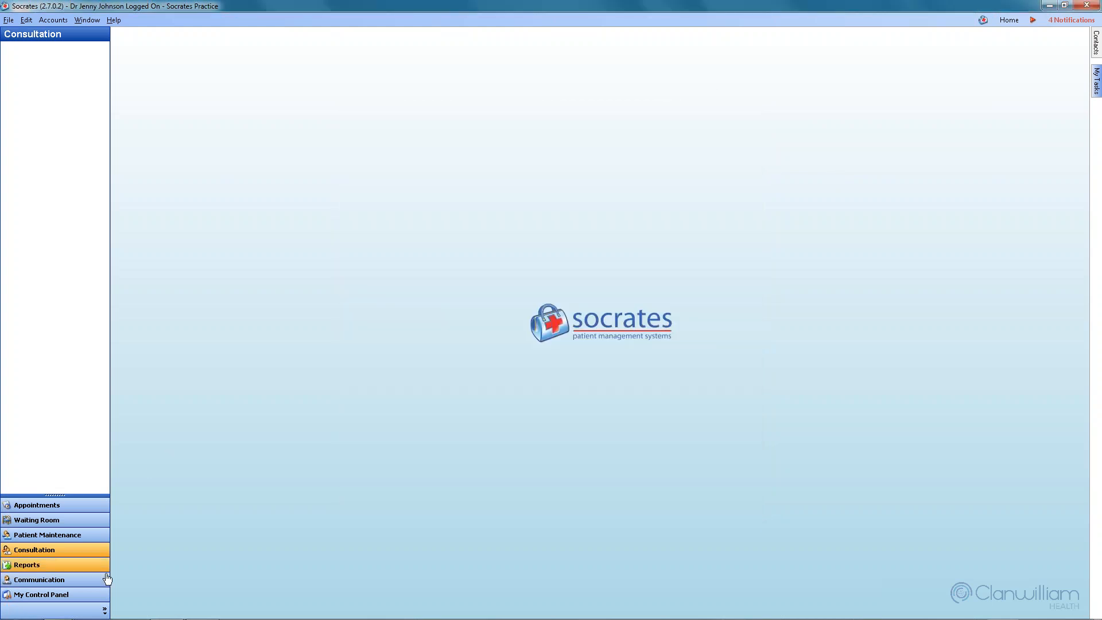
pyautogui.click(22, 601)
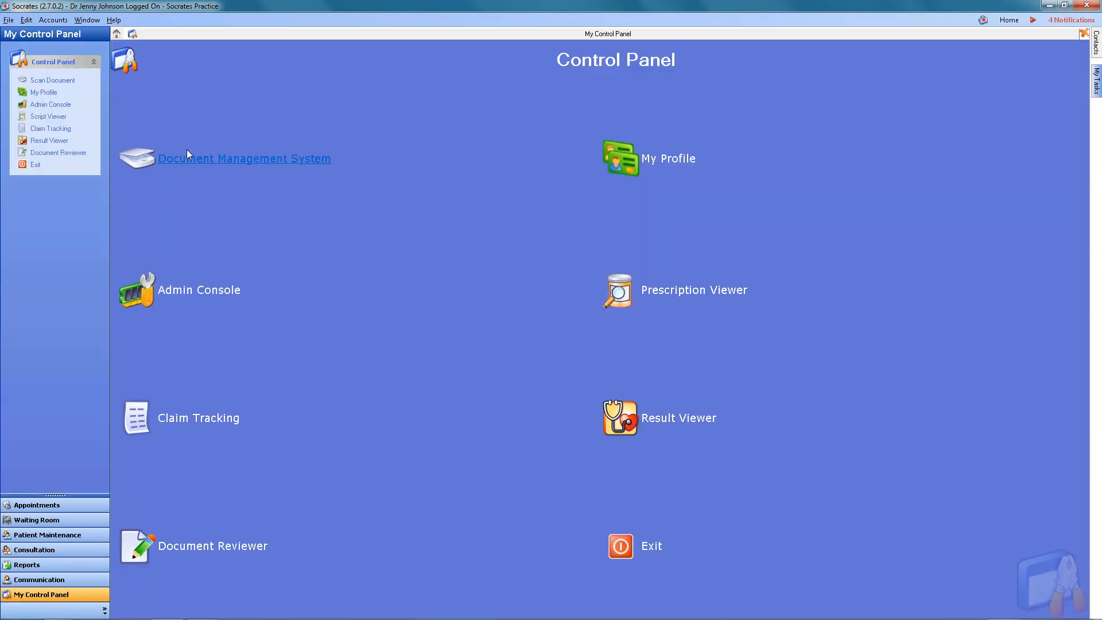
pyautogui.click(182, 289)
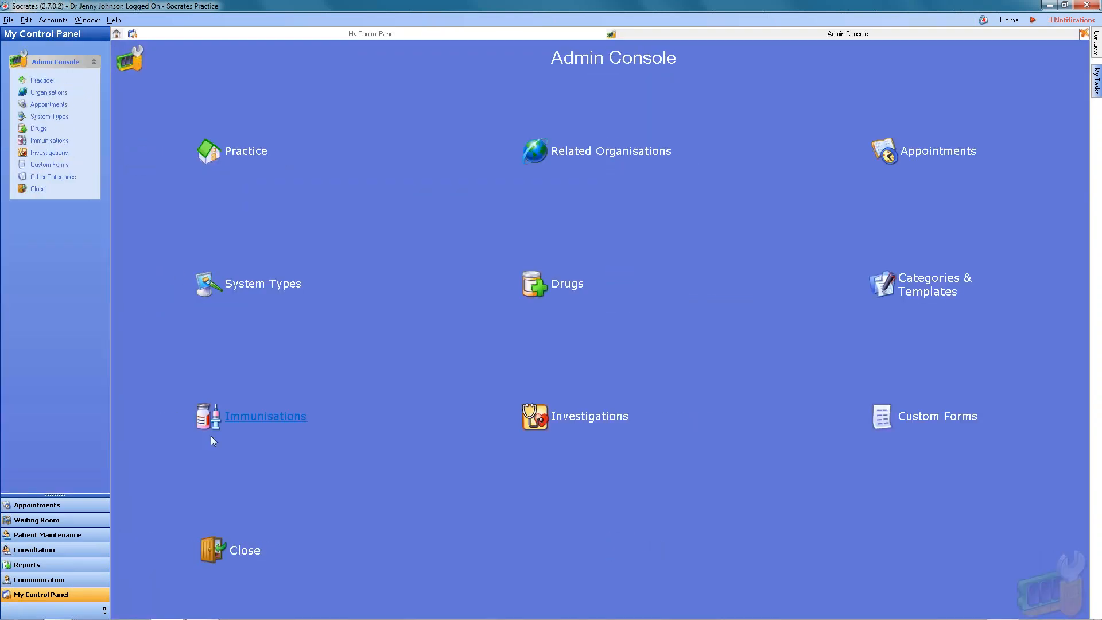
pyautogui.click(562, 416)
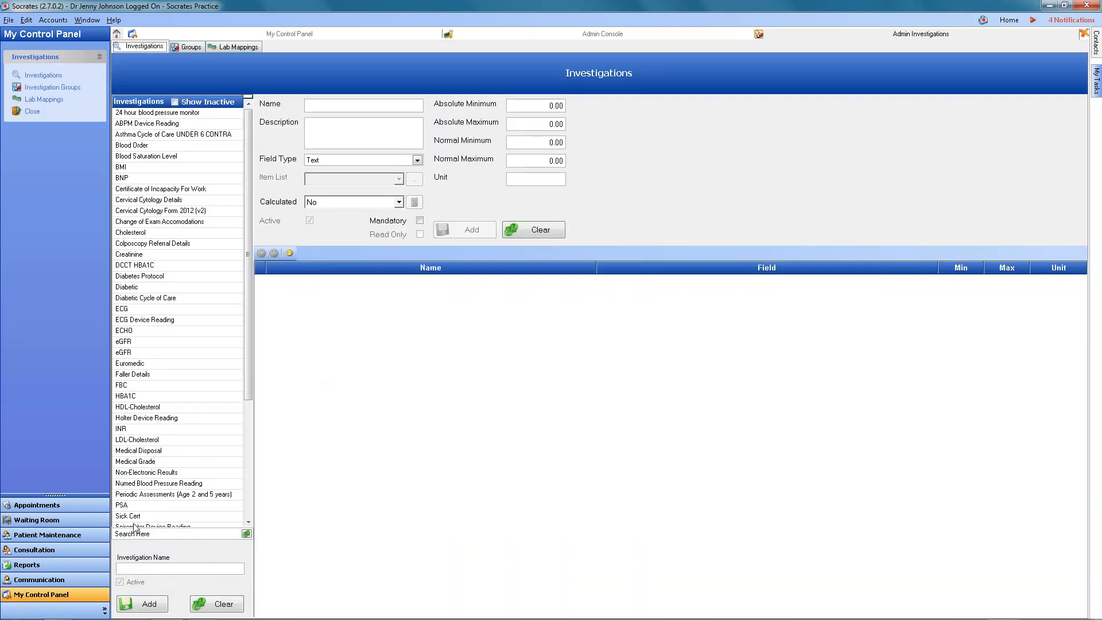
# Filter the investigations list by "no" and open the Non-Electronic Results investigation to show its fields
pyautogui.click(138, 534)
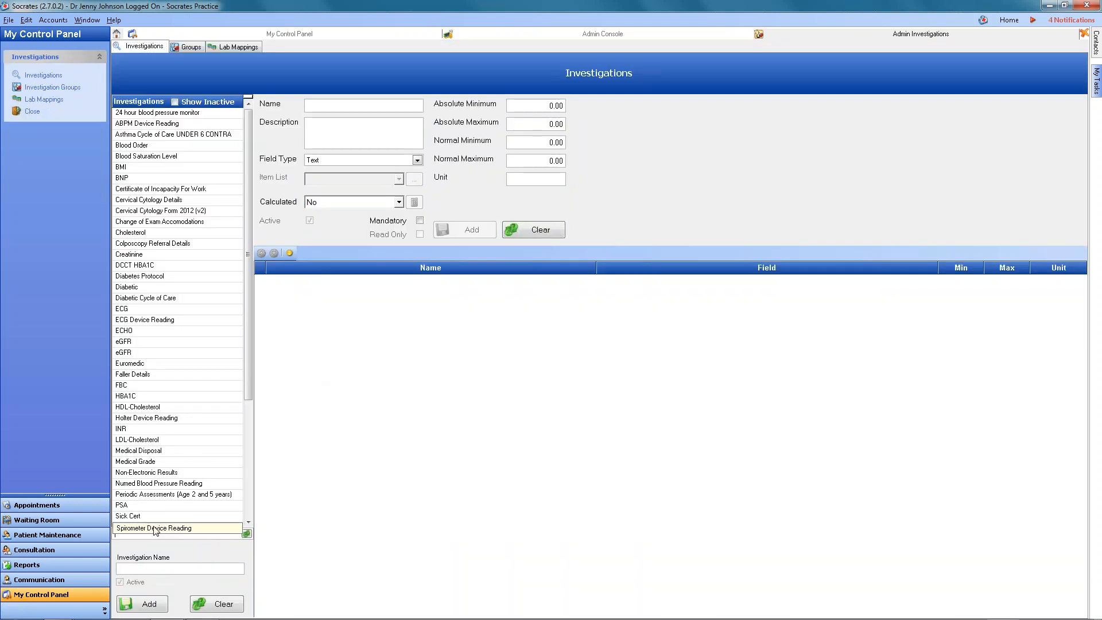
pyautogui.write('no')
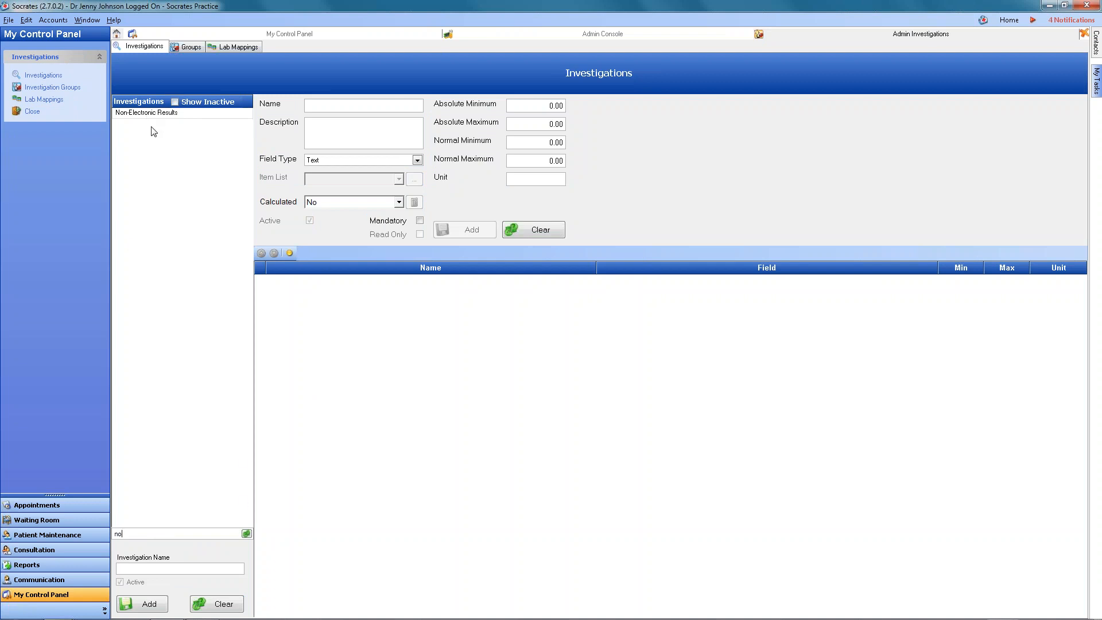
pyautogui.click(152, 114)
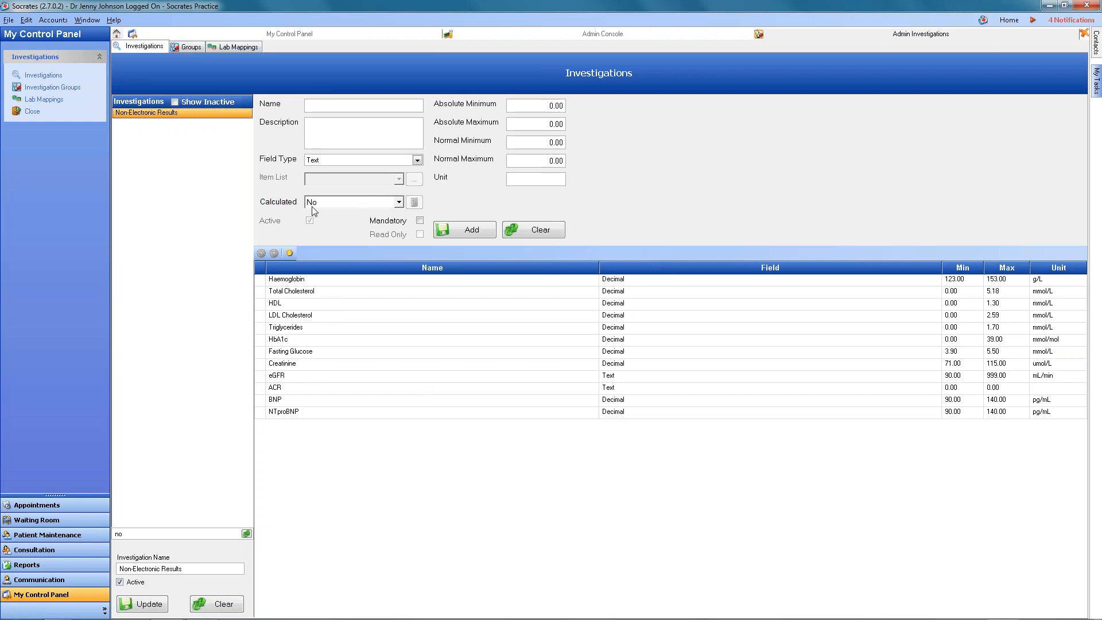
pyautogui.click(354, 107)
pyautogui.write('hab')
pyautogui.click(330, 160)
pyautogui.click(350, 117)
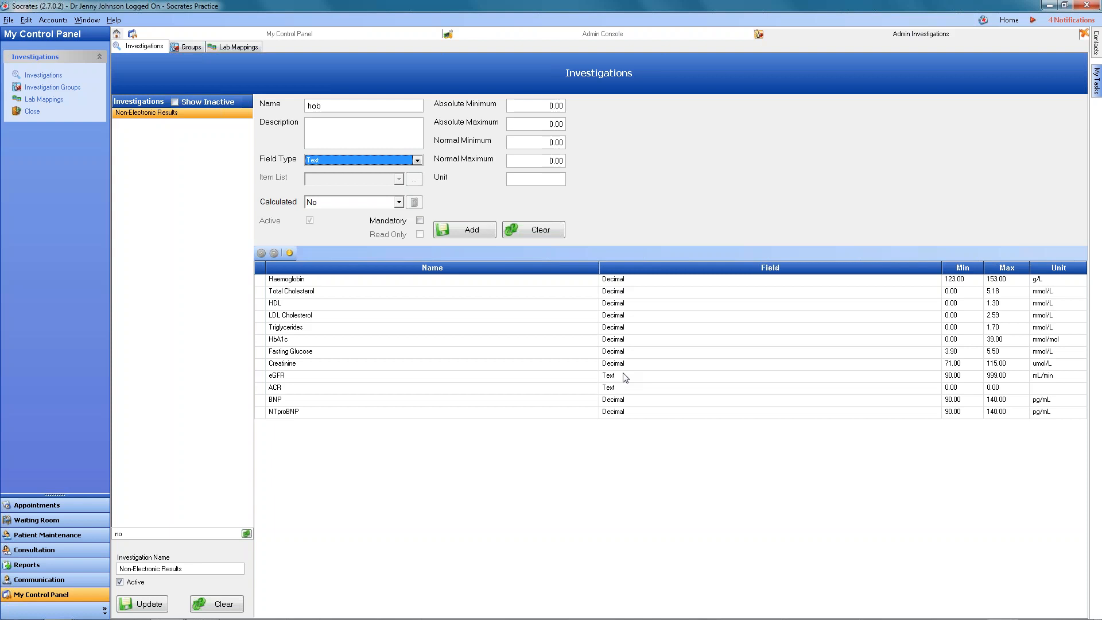
pyautogui.click(538, 231)
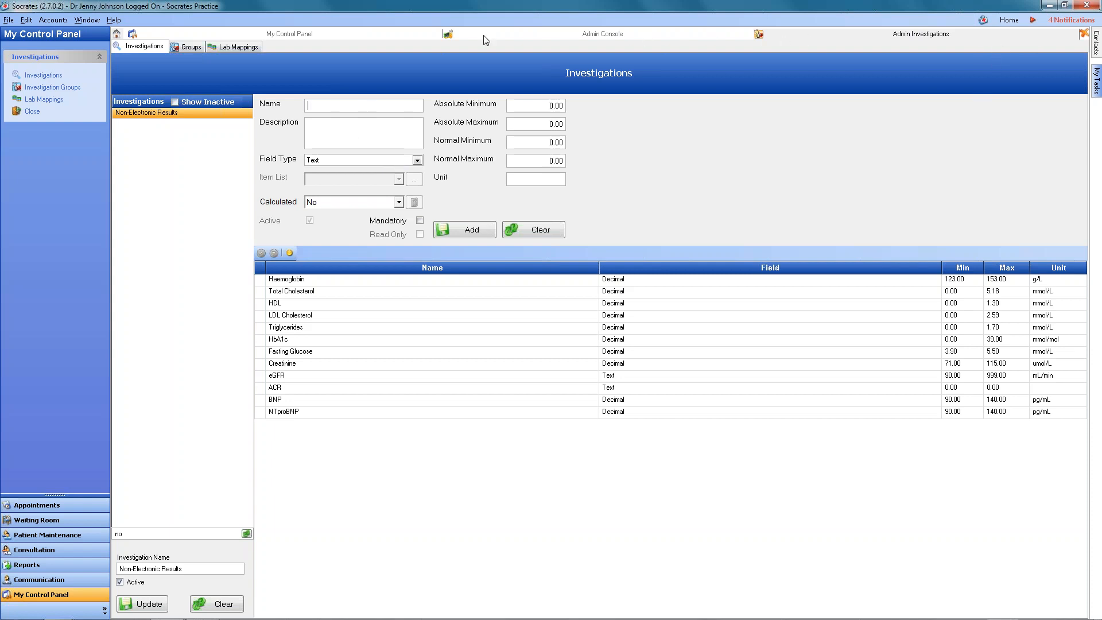
# Open the found patient's consultation record and view the baseline details recorded on 13/02/2020
pyautogui.click(49, 554)
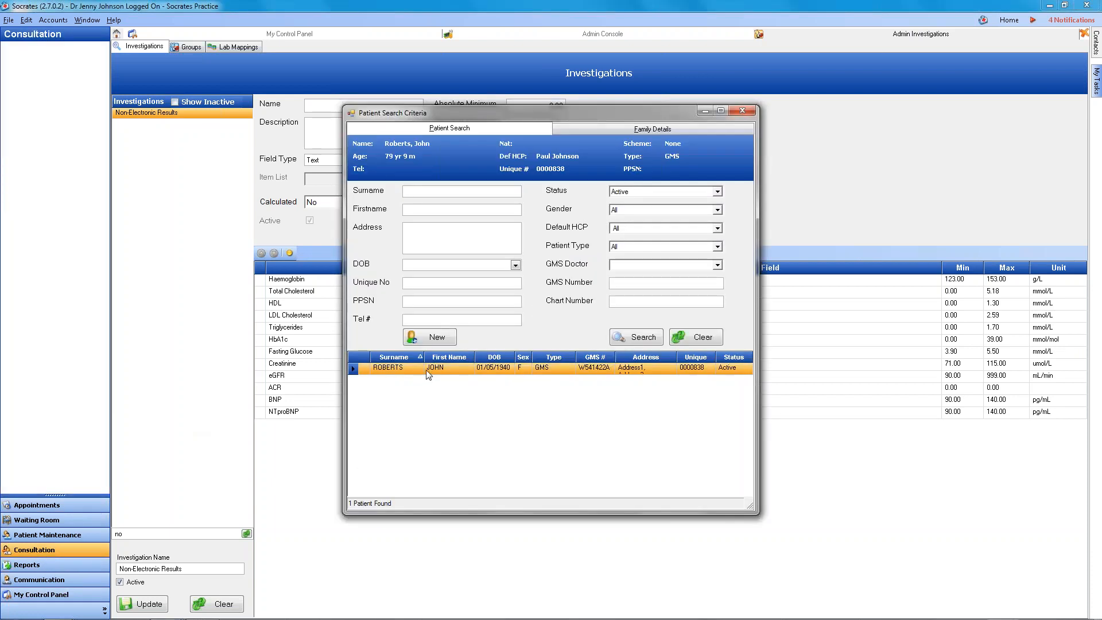
pyautogui.doubleClick(427, 370)
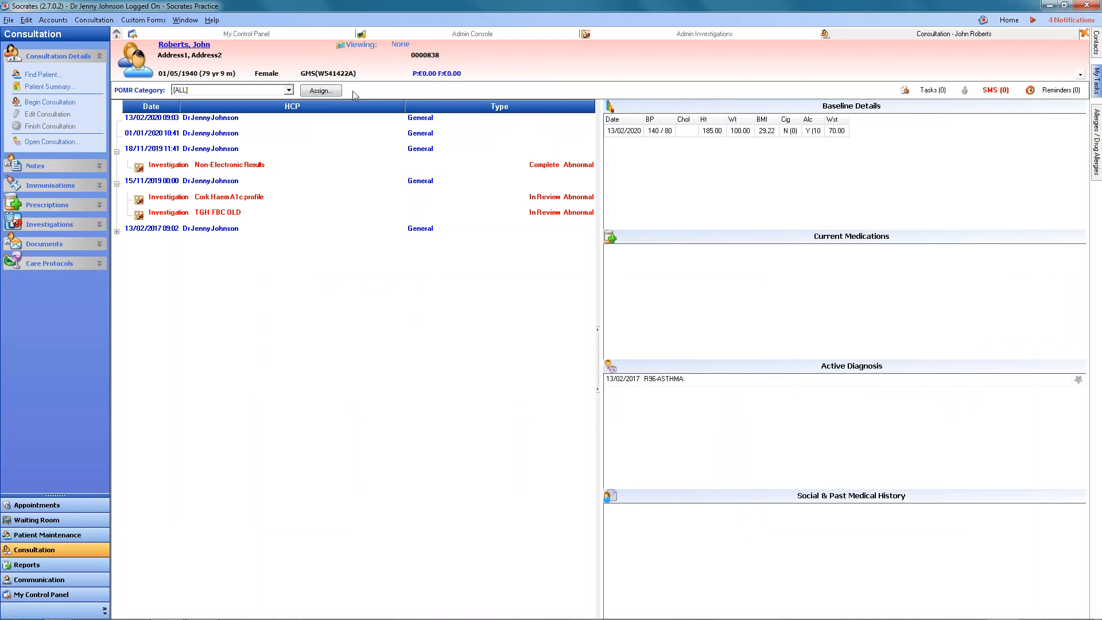
pyautogui.doubleClick(686, 132)
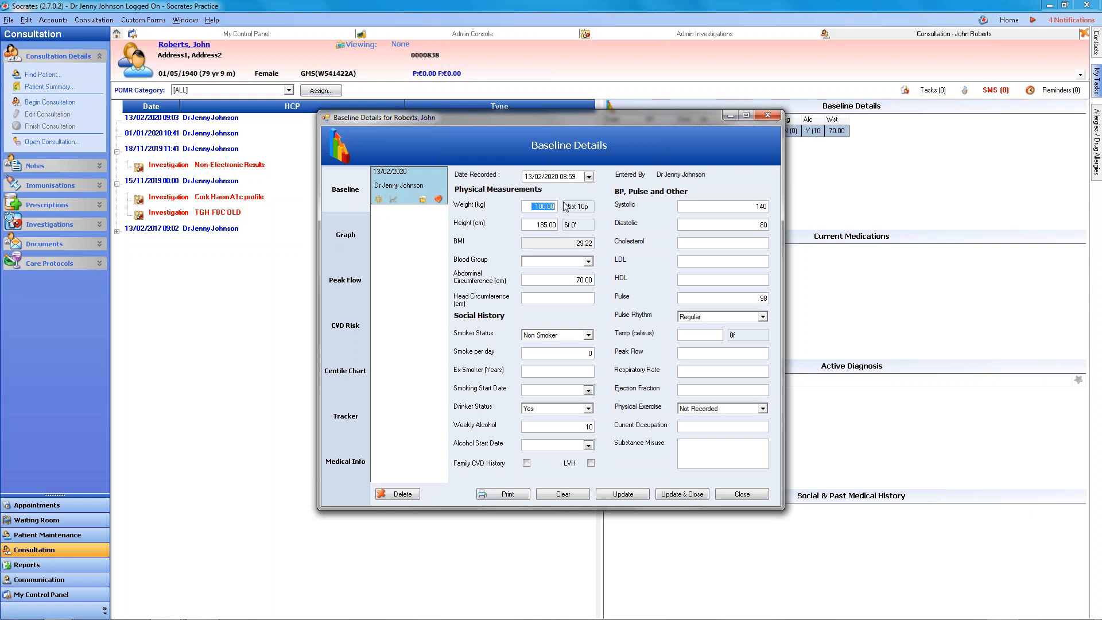
pyautogui.click(767, 116)
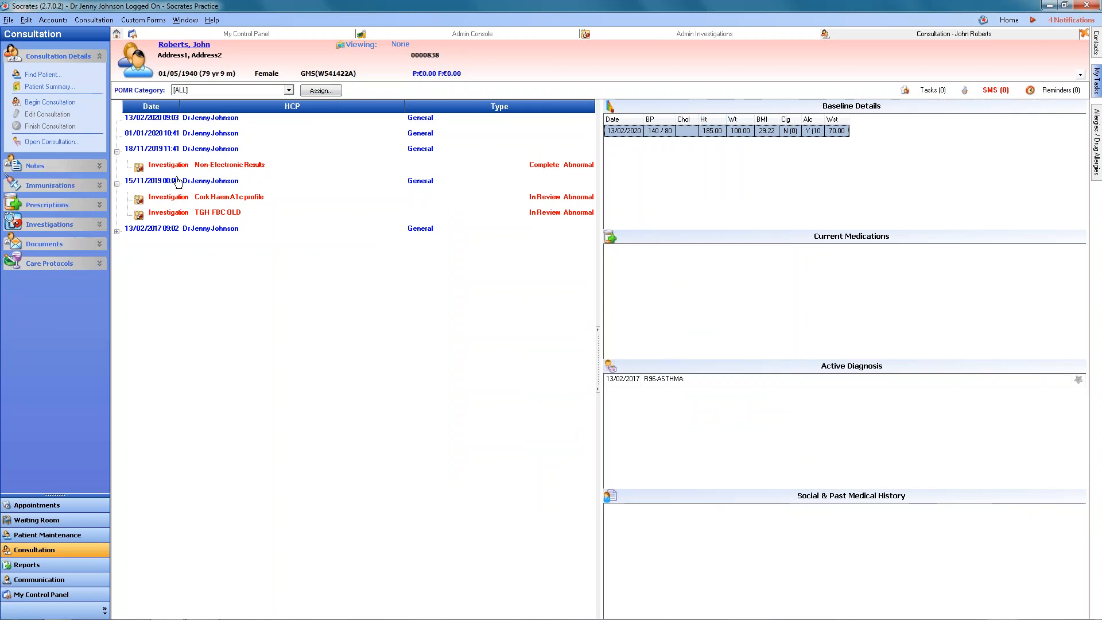
# Begin a new General consultation for the patient at Master Surgery, keeping the default details
pyautogui.click(47, 269)
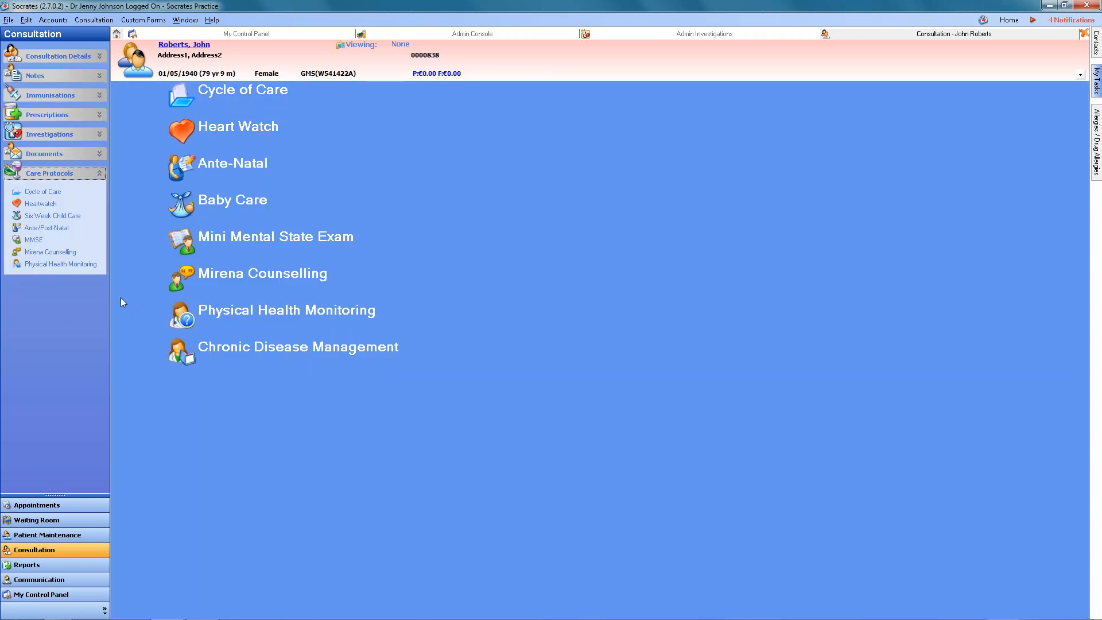
pyautogui.click(58, 55)
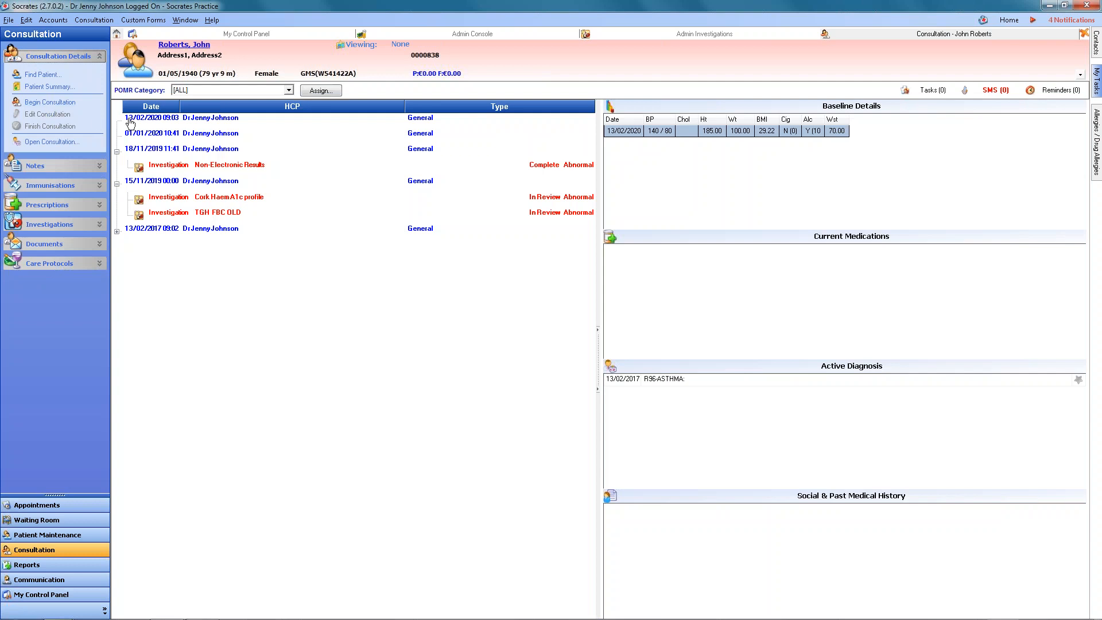
pyautogui.click(50, 103)
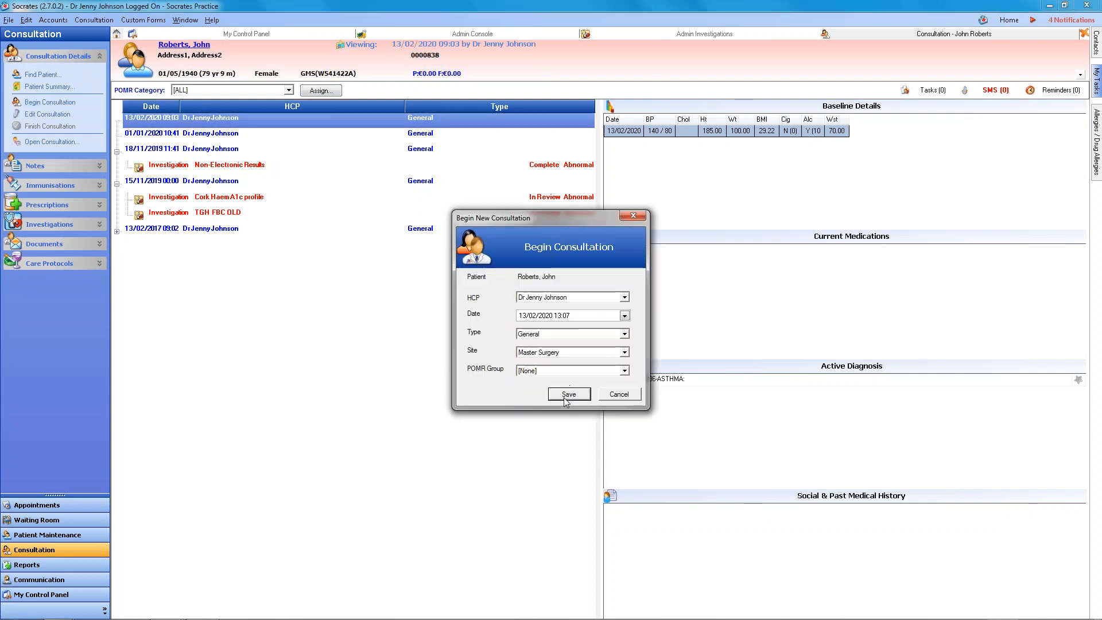
pyautogui.click(565, 395)
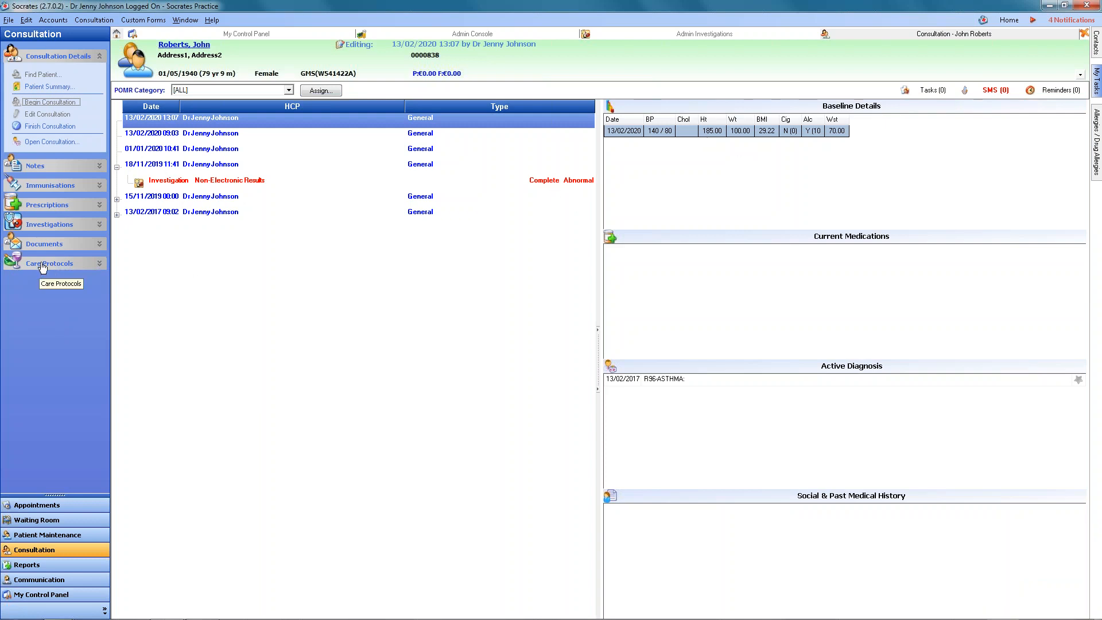
# Open the Chronic Disease Management care protocol for the patient
pyautogui.click(47, 264)
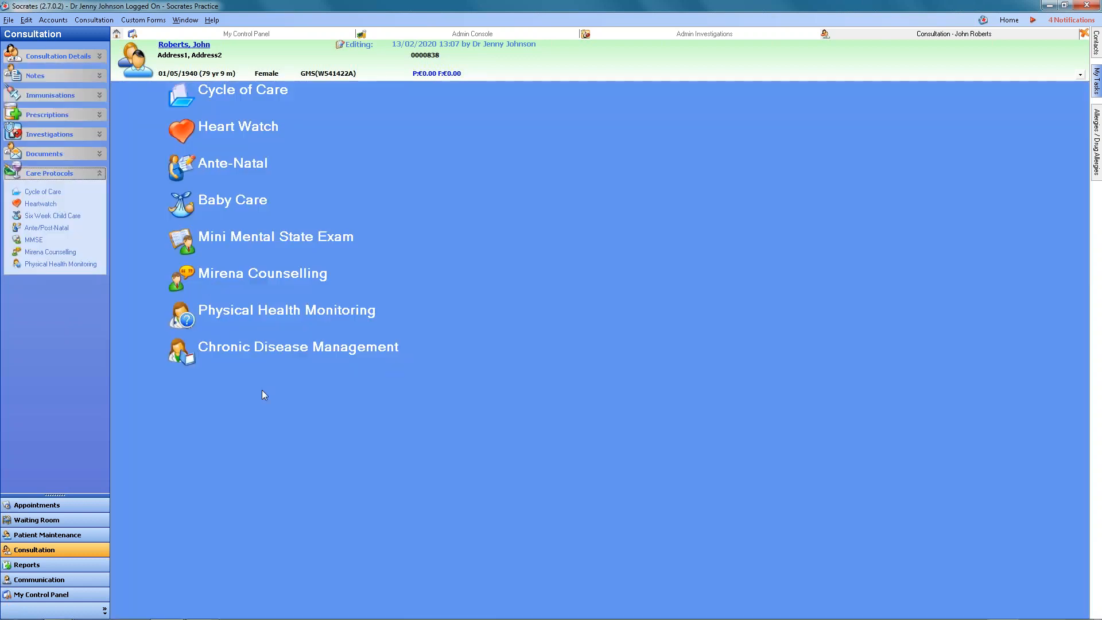
pyautogui.click(241, 351)
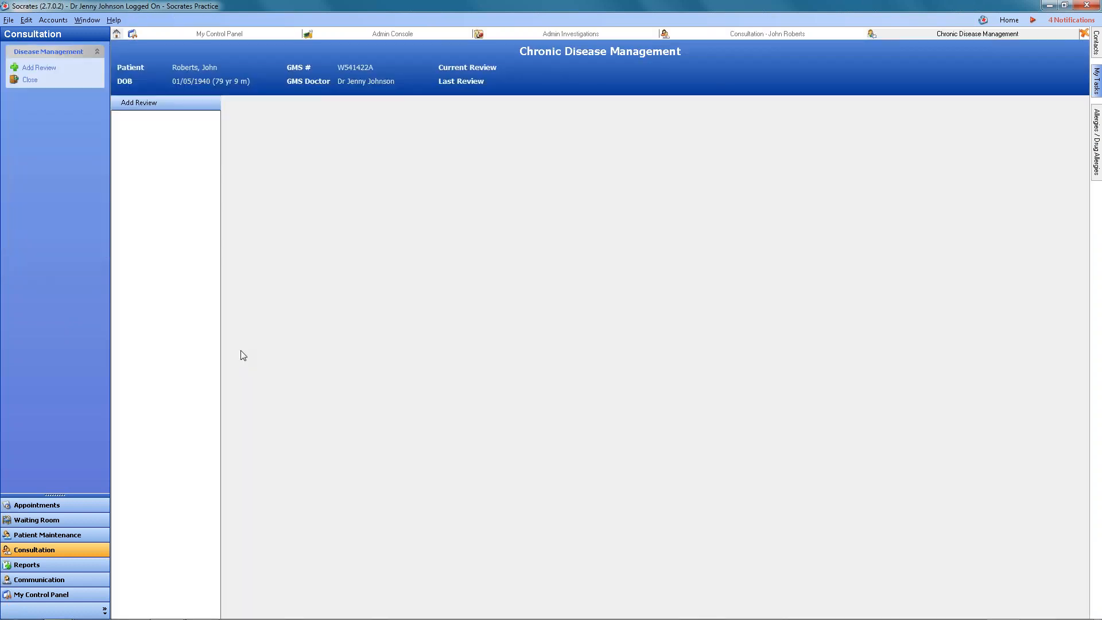
# Open a new review form to look over its ethnicity options and diagnosis list, and close it without saving
pyautogui.click(138, 107)
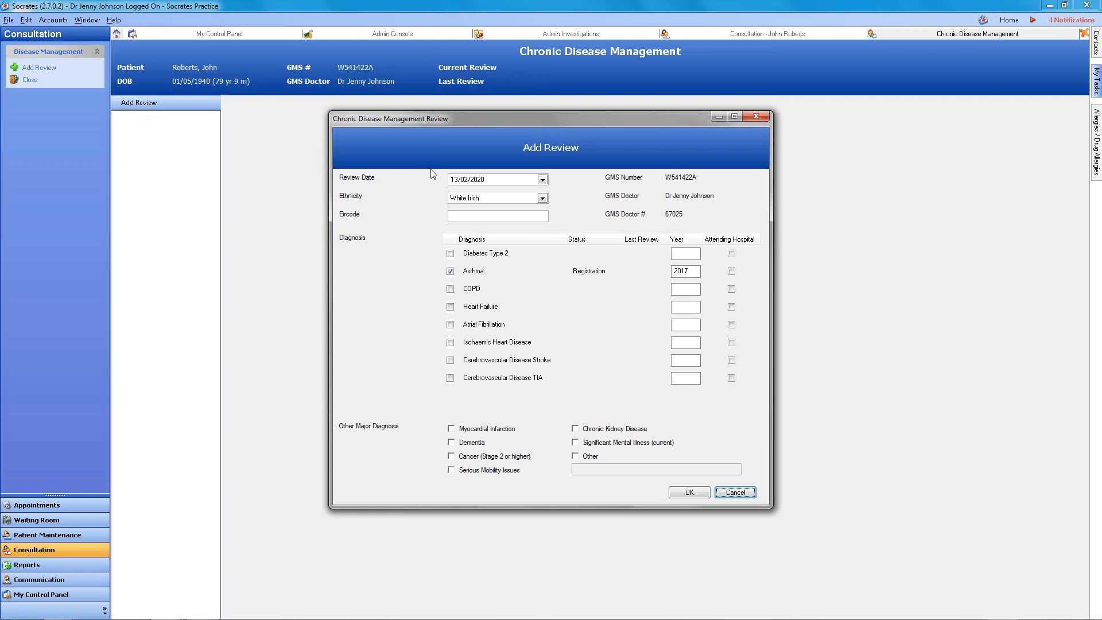
pyautogui.click(543, 202)
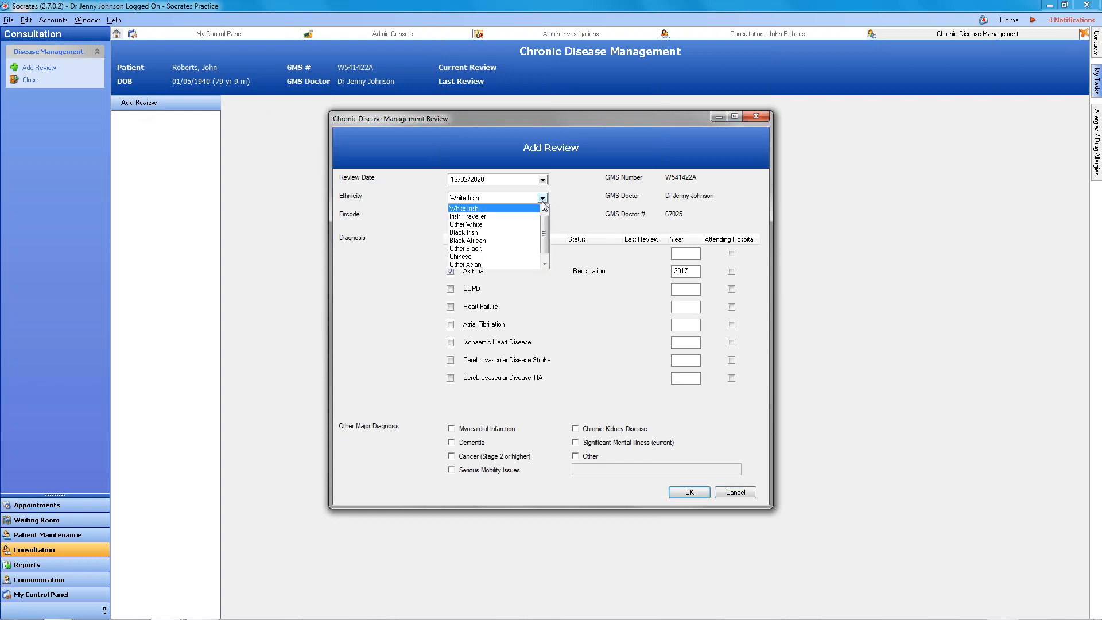
pyautogui.click(405, 202)
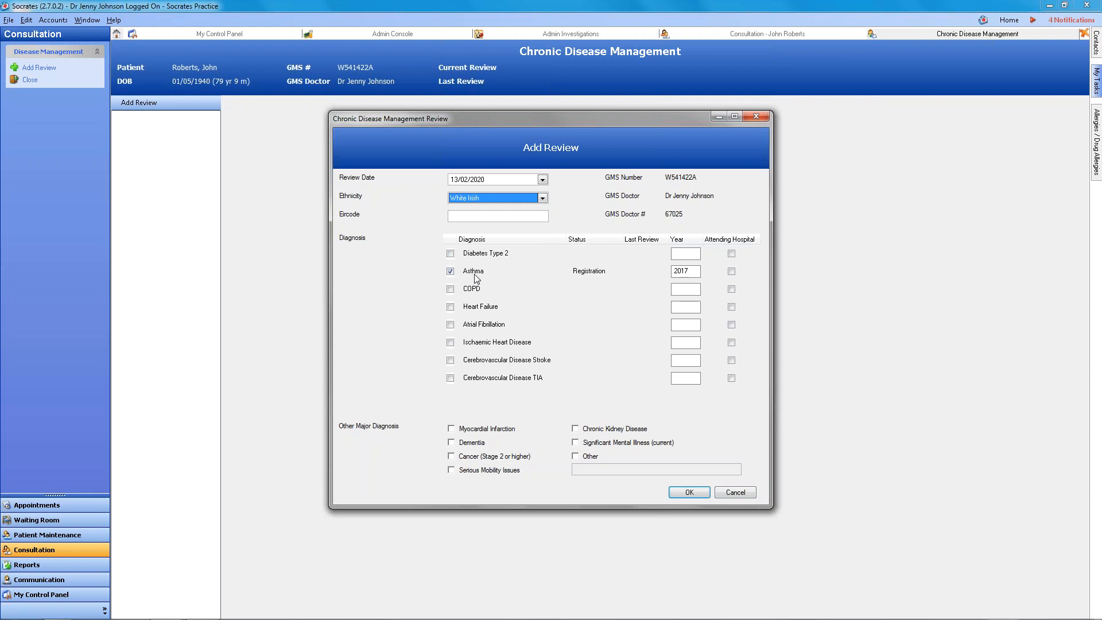
pyautogui.click(754, 117)
# View the coded asthma note in the patient's consultation and return to Chronic Disease Management
pyautogui.click(764, 35)
pyautogui.click(69, 76)
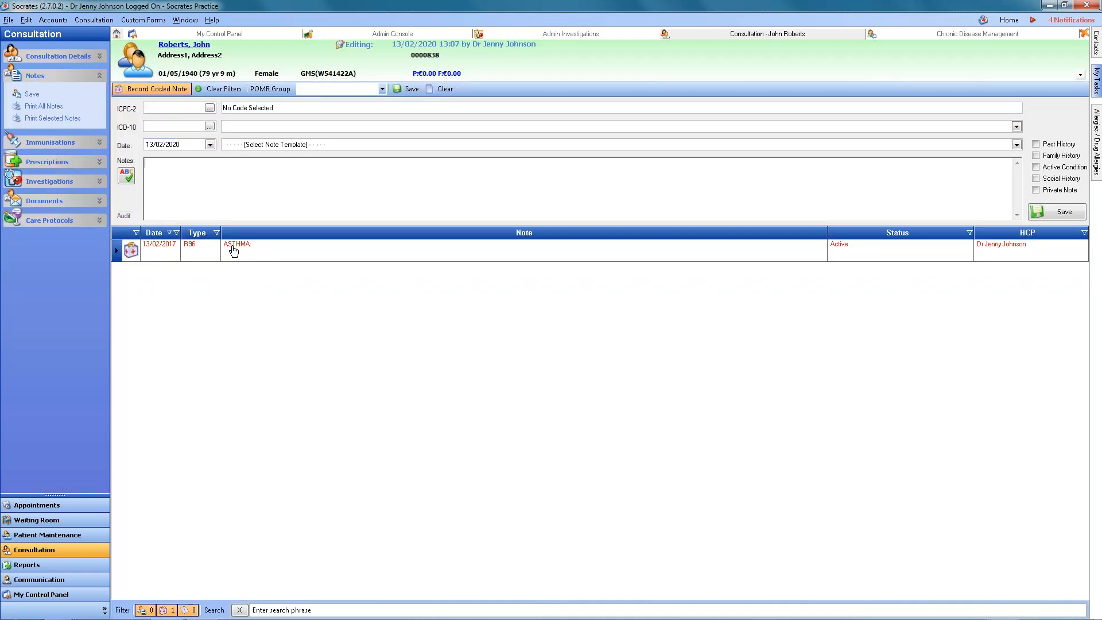
pyautogui.click(918, 34)
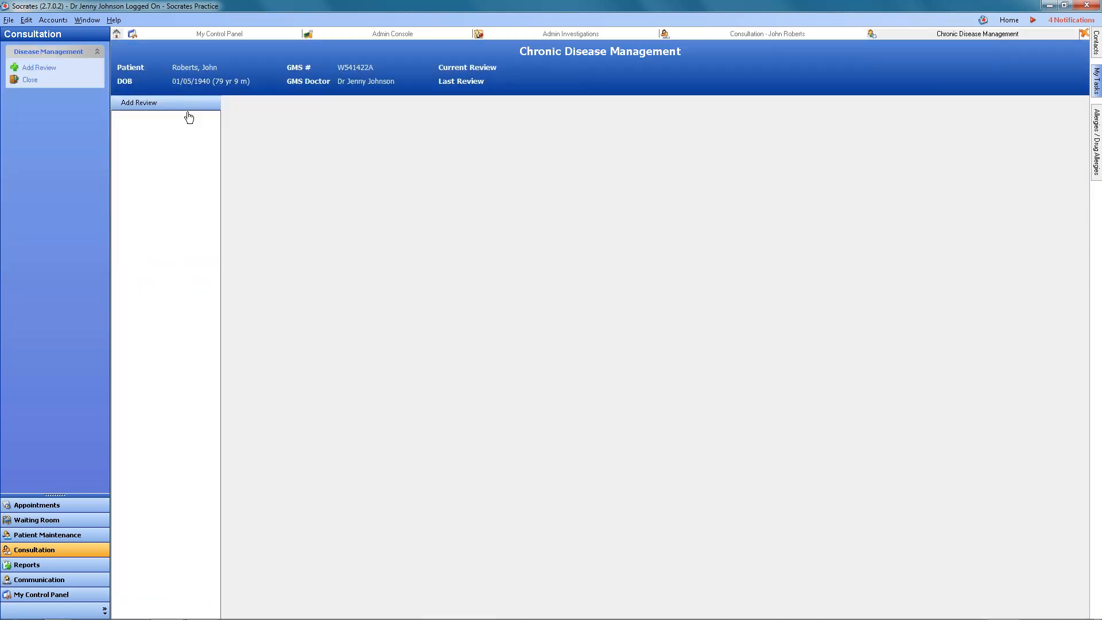
# Create a review dated 13/02/2020, adding Diabetes Type 2 with diagnosis year 2000 alongside the preselected asthma
pyautogui.click(156, 105)
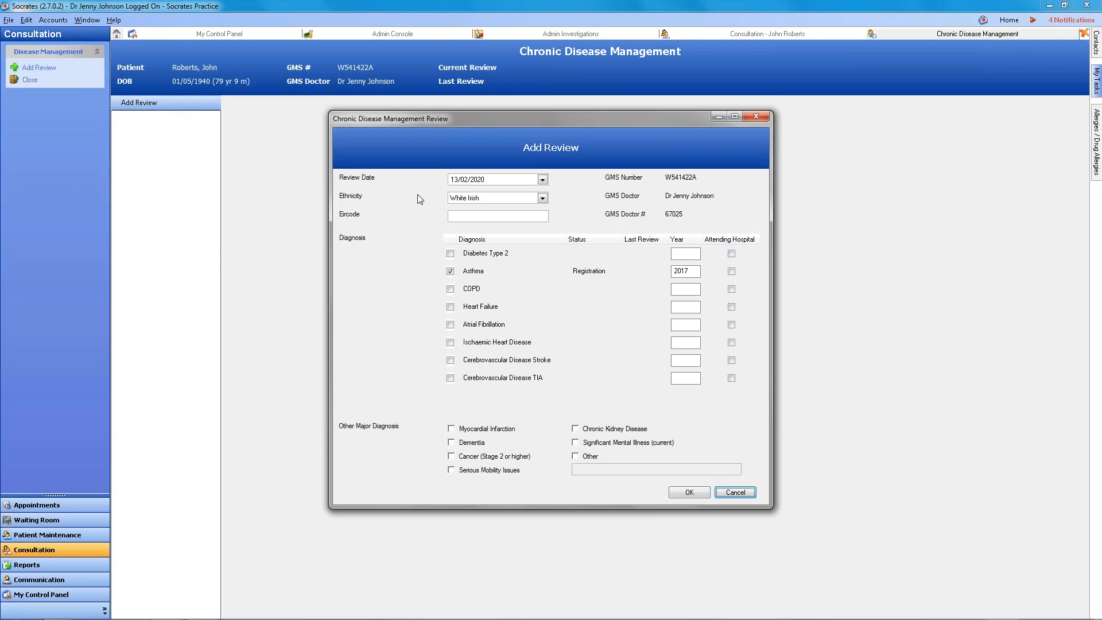
pyautogui.click(451, 254)
pyautogui.click(683, 255)
pyautogui.write('2000')
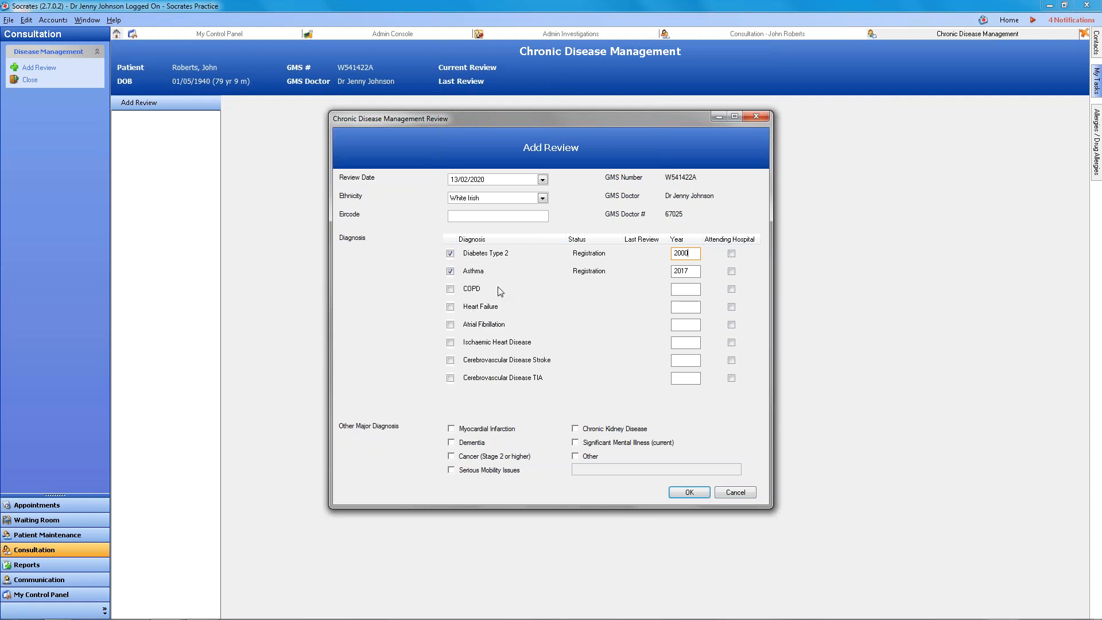
pyautogui.click(689, 492)
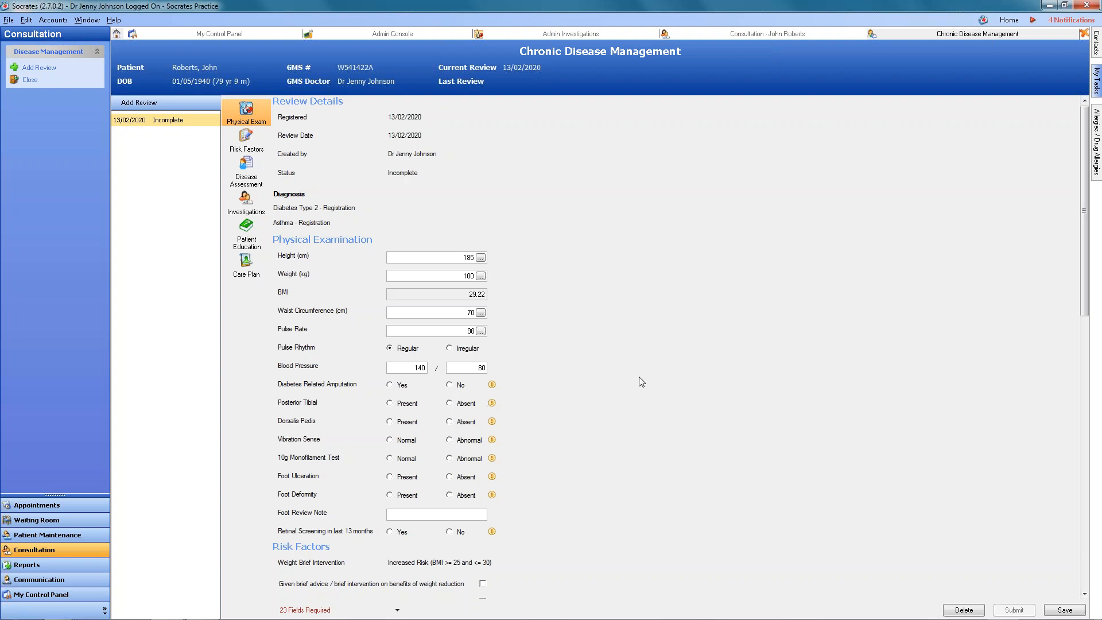
# Record no diabetes-related amputation, posterior tibial absent, dorsalis pedis present, and normal vibration sense and 10g monofilament test
pyautogui.click(449, 385)
pyautogui.click(450, 404)
pyautogui.click(390, 422)
pyautogui.click(391, 441)
pyautogui.click(390, 458)
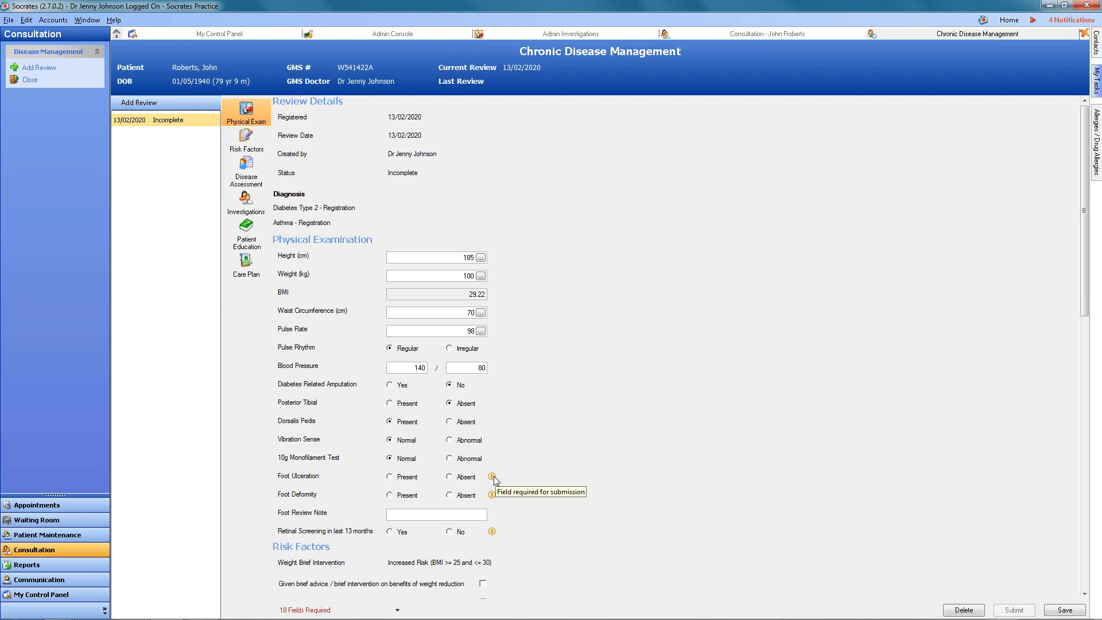
# Mark foot ulceration and foot deformity as Present and retinal screening in the last 13 months as Yes
pyautogui.click(390, 477)
pyautogui.click(416, 497)
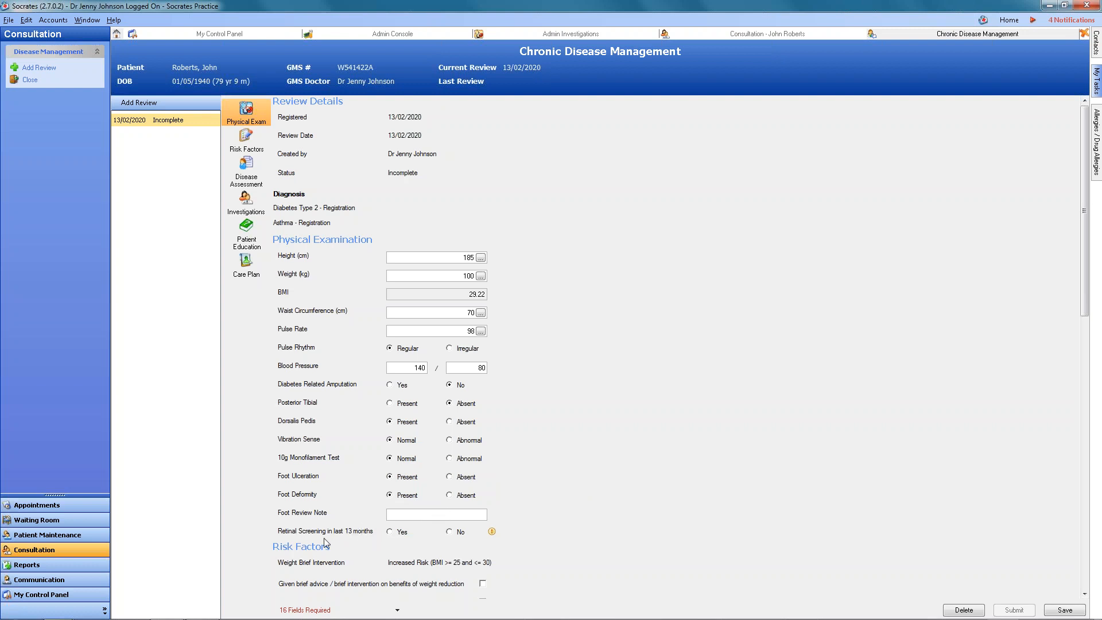
pyautogui.click(400, 539)
# Check the patient's consultation details and notes in the open consultation, and return to the Chronic Disease Management review
pyautogui.moveTo(1085, 298); pyautogui.dragTo(1078, 382)
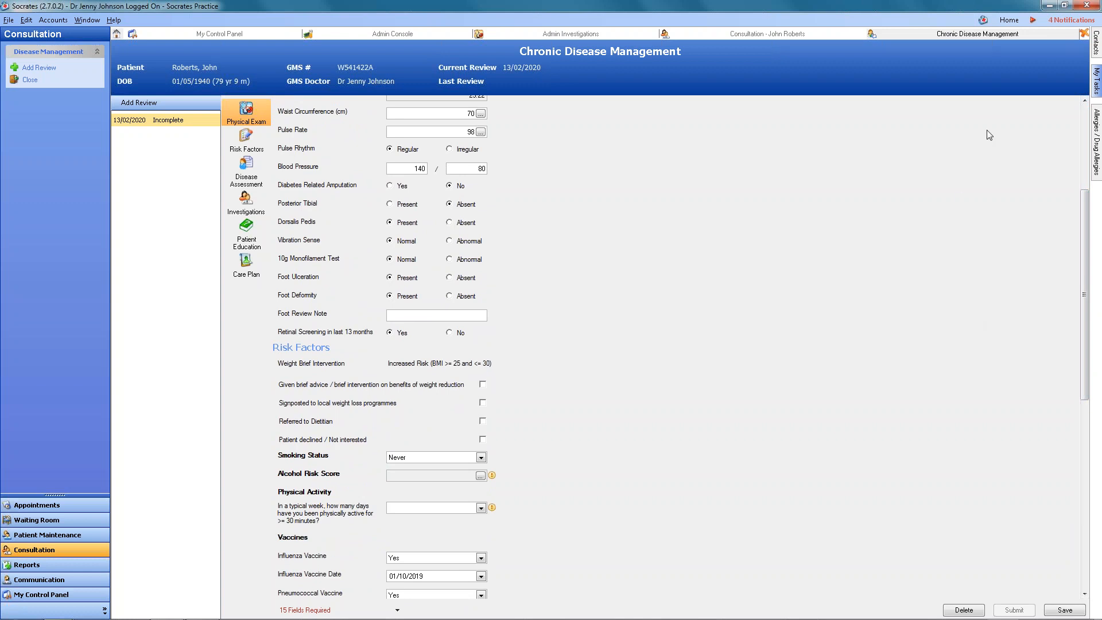
pyautogui.click(776, 35)
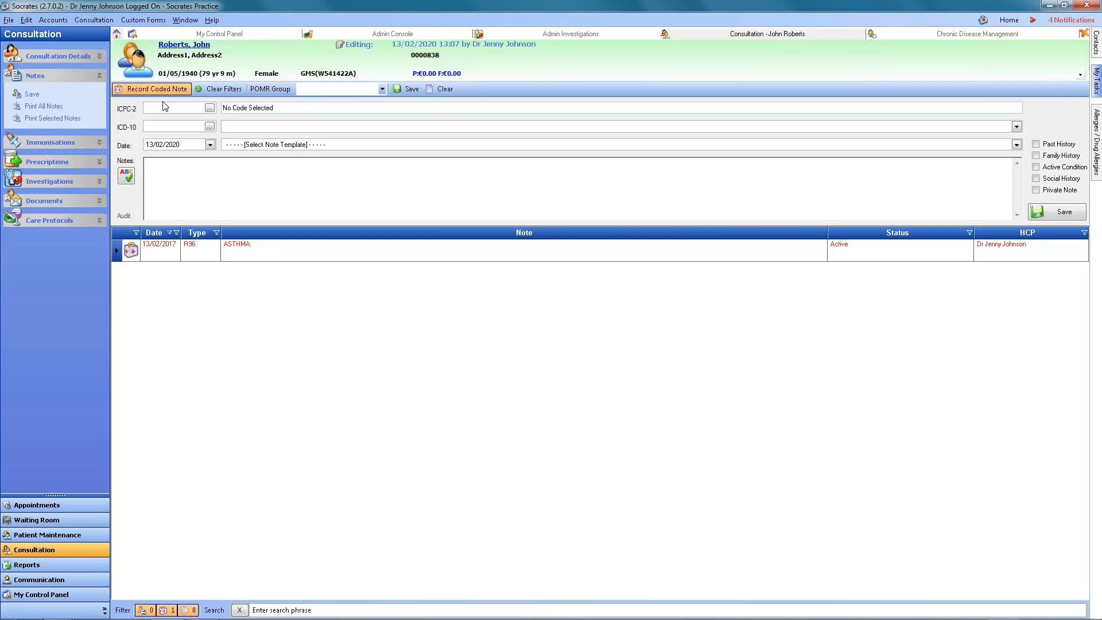
pyautogui.click(79, 56)
pyautogui.click(64, 167)
pyautogui.click(986, 36)
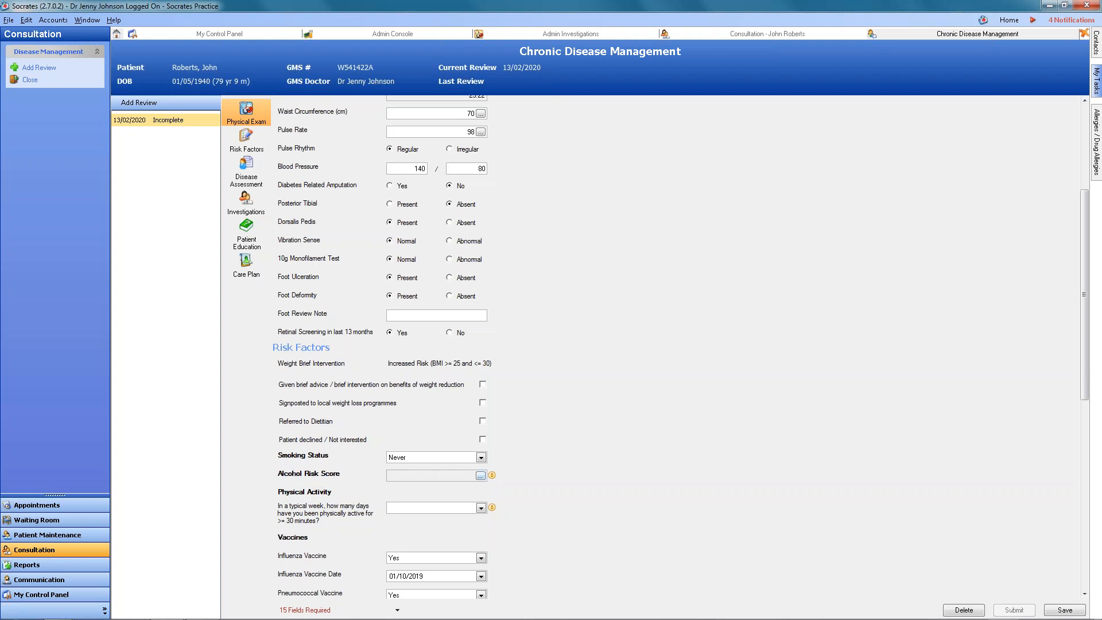
# Complete the AUDIT-C alcohol risk score with drinking 2 - 3 times a week, 5 - 6 drinks per day and Weekly for six or more
pyautogui.click(481, 475)
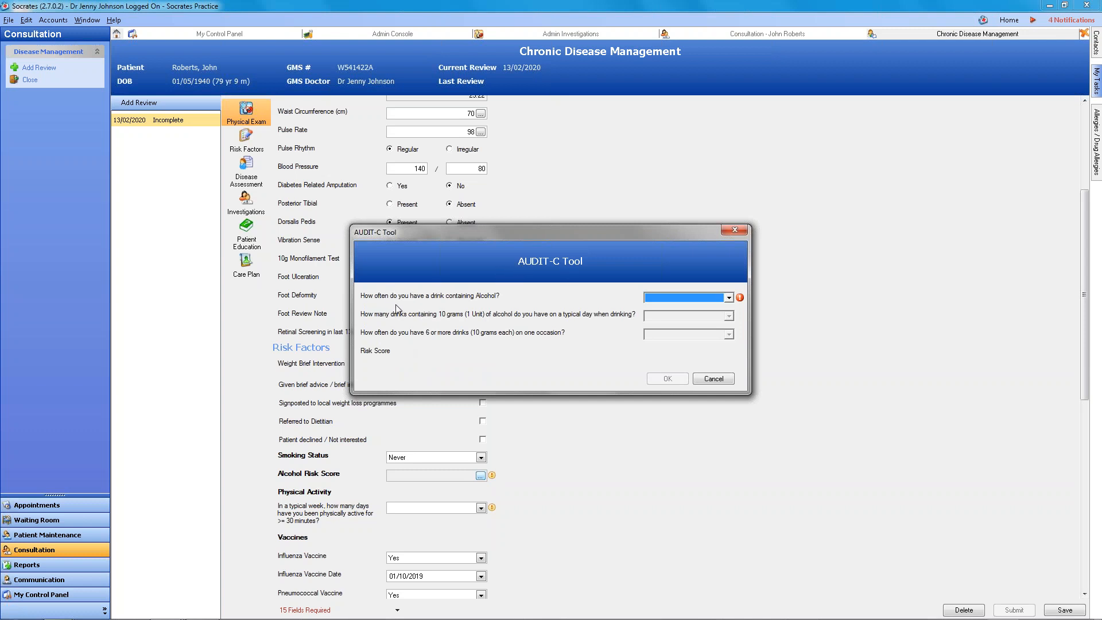
pyautogui.click(660, 298)
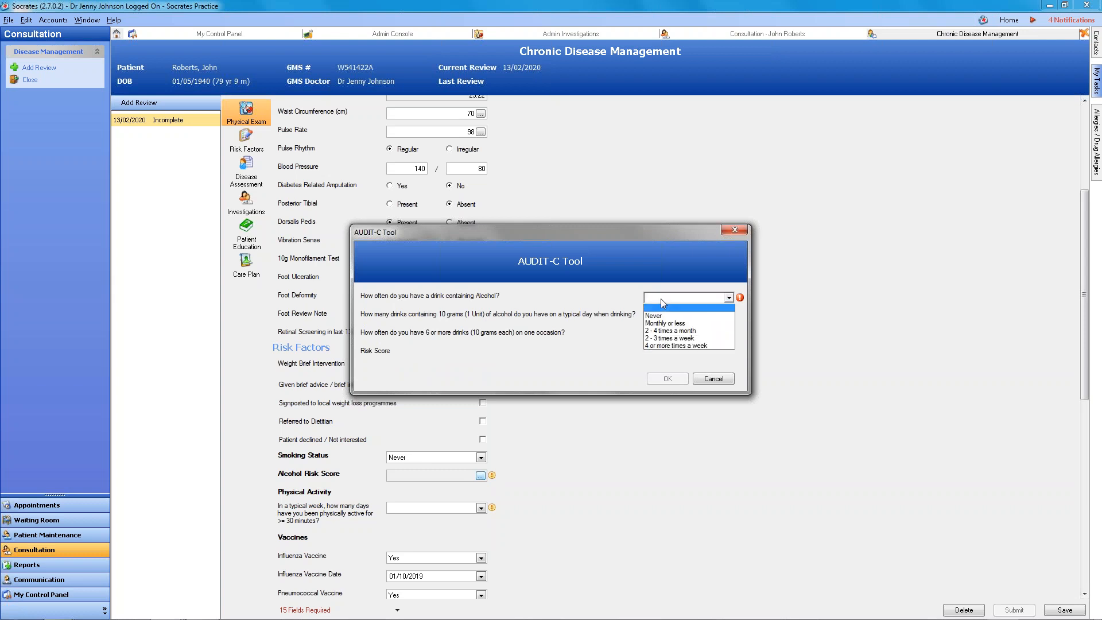
pyautogui.click(665, 338)
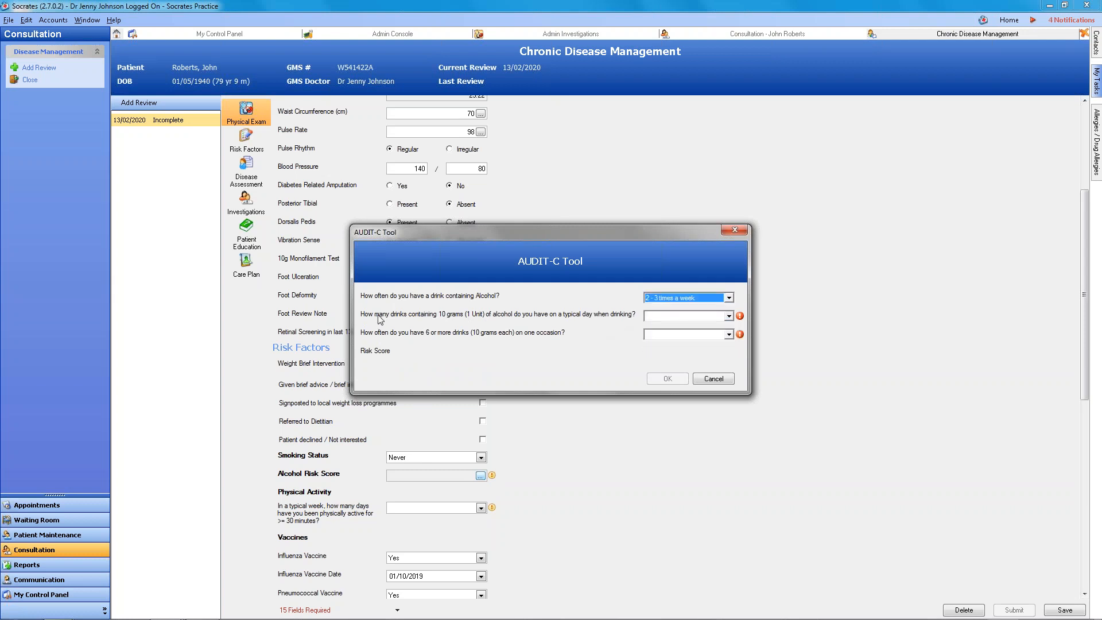
pyautogui.click(668, 315)
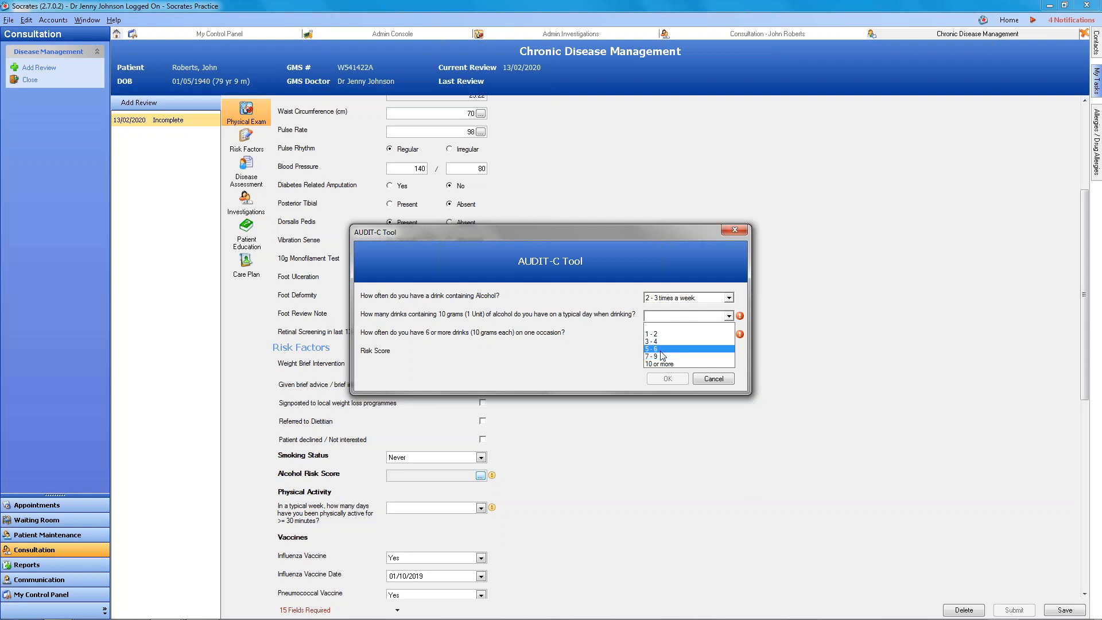
pyautogui.click(689, 348)
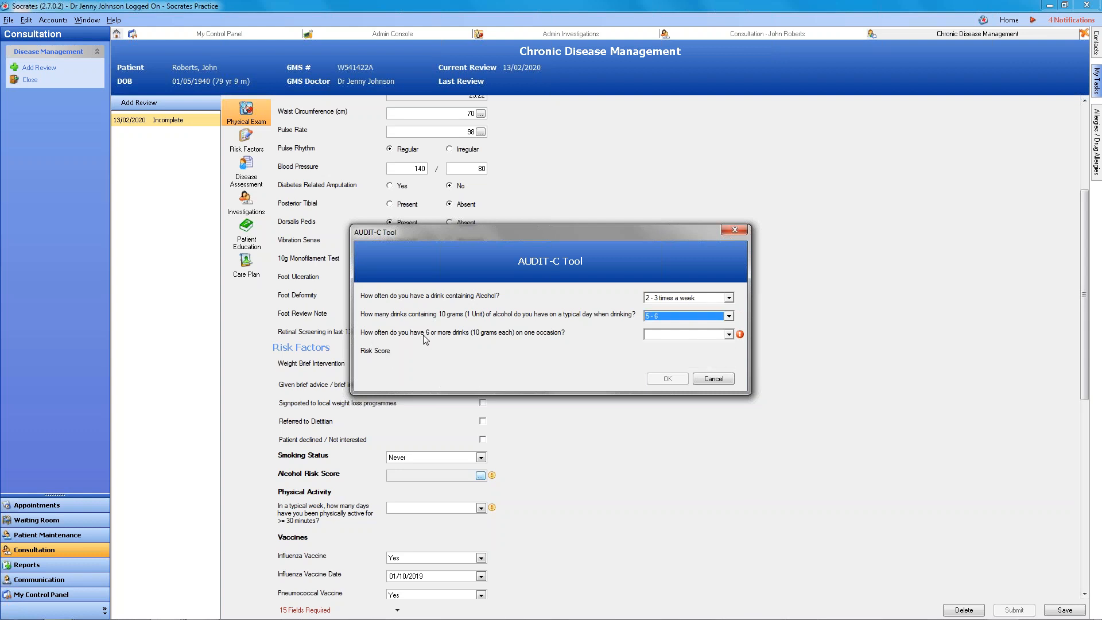
pyautogui.click(728, 334)
pyautogui.click(656, 375)
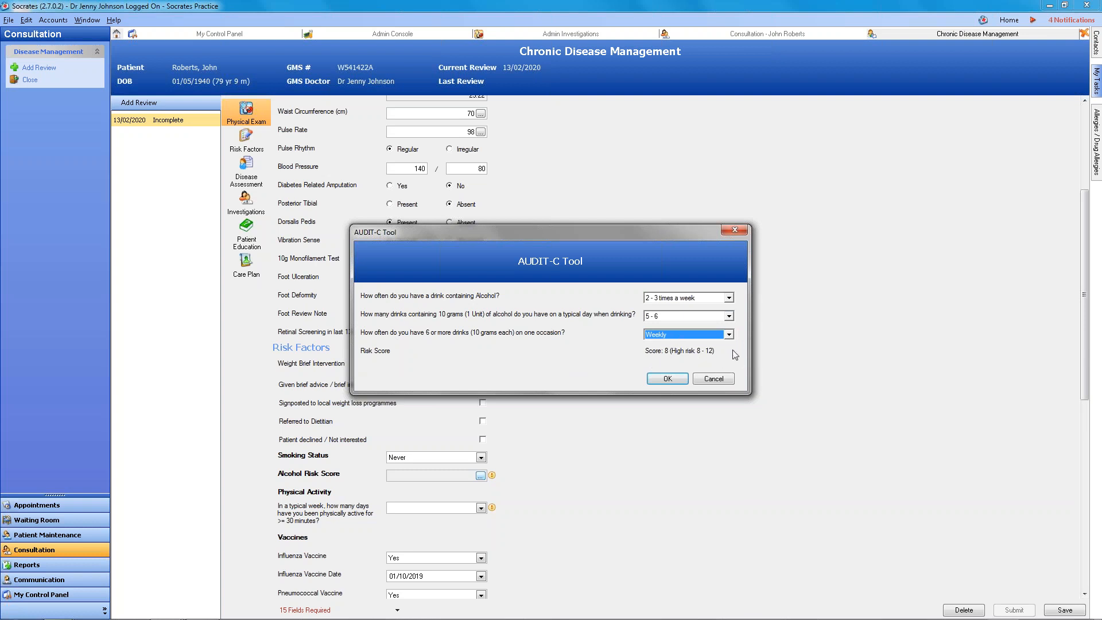
pyautogui.click(668, 378)
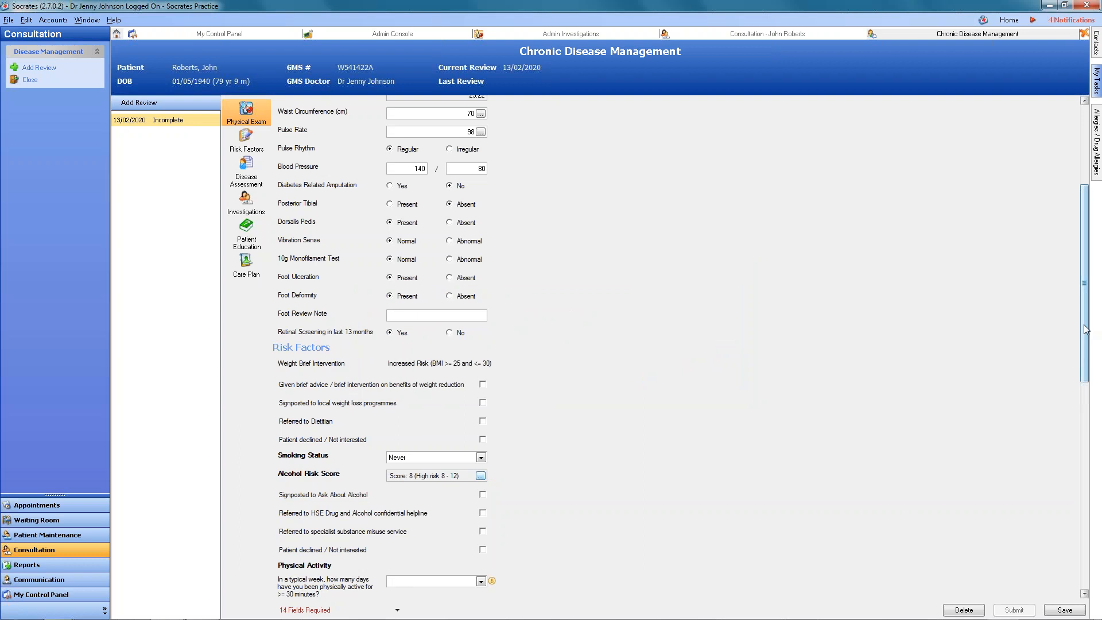
# View the list of outstanding required fields, jump to the Thyroid Function Test field, and return to the Physical Examination section
pyautogui.scroll(-1, 570, 474)
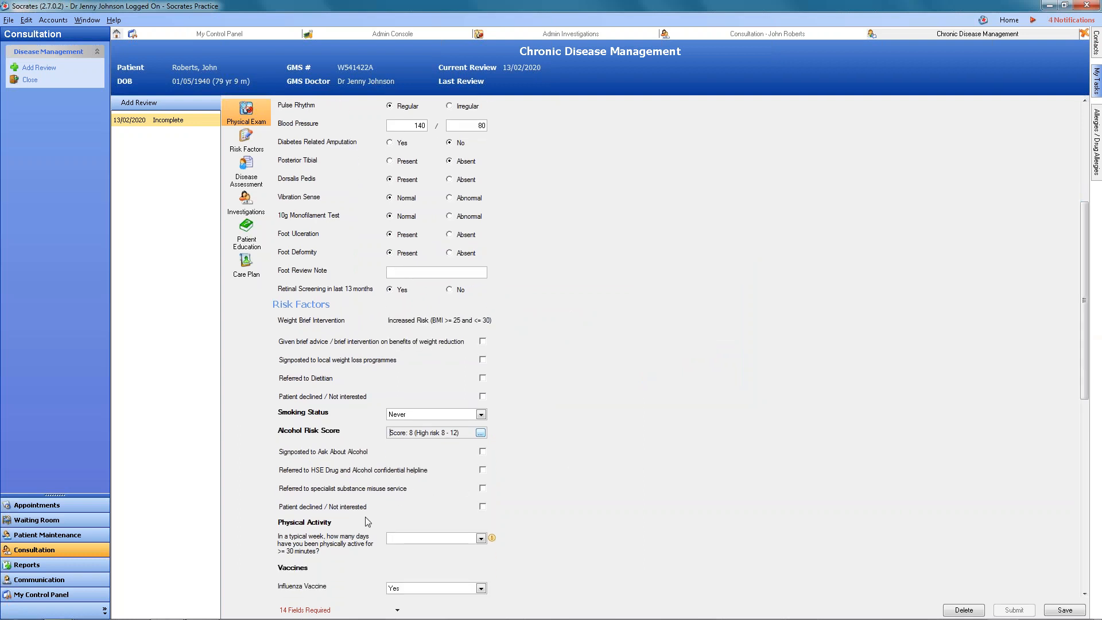
pyautogui.click(397, 610)
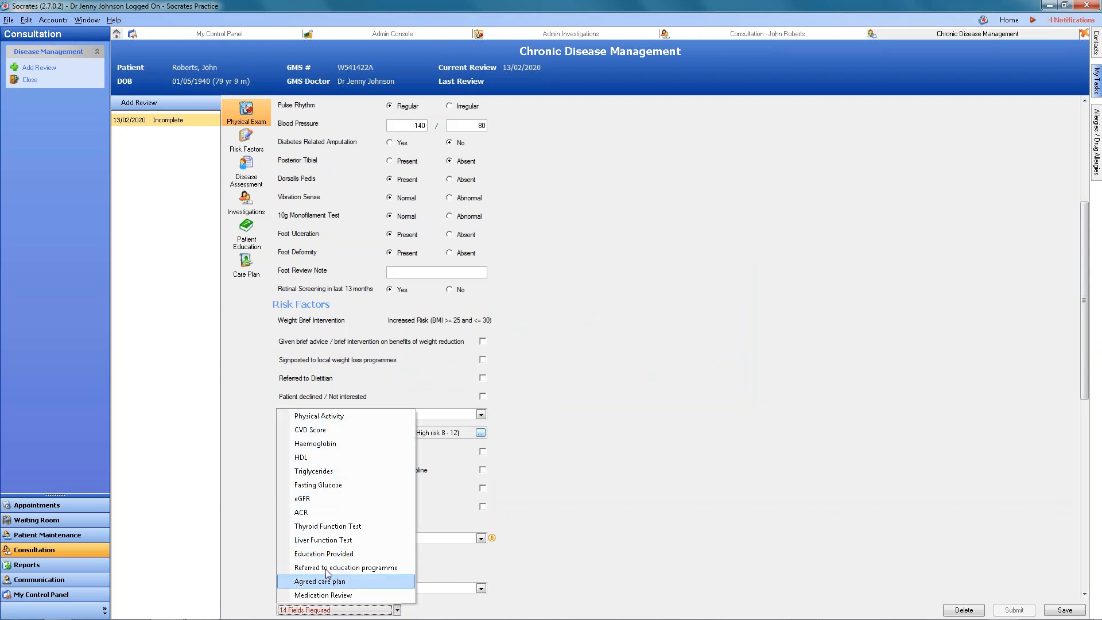
pyautogui.click(319, 526)
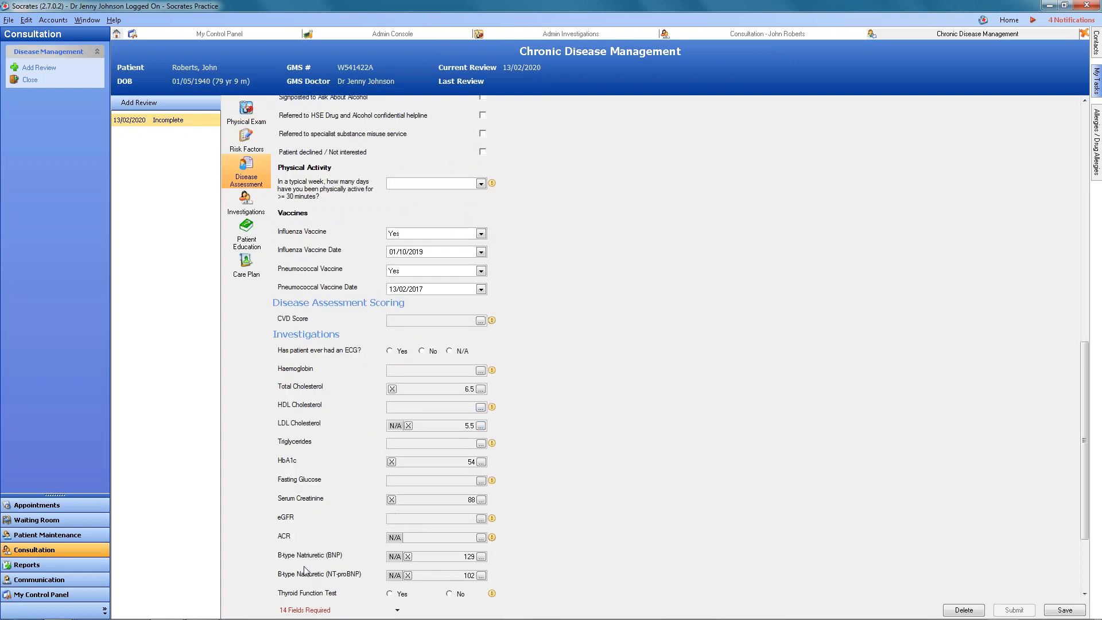
pyautogui.click(242, 116)
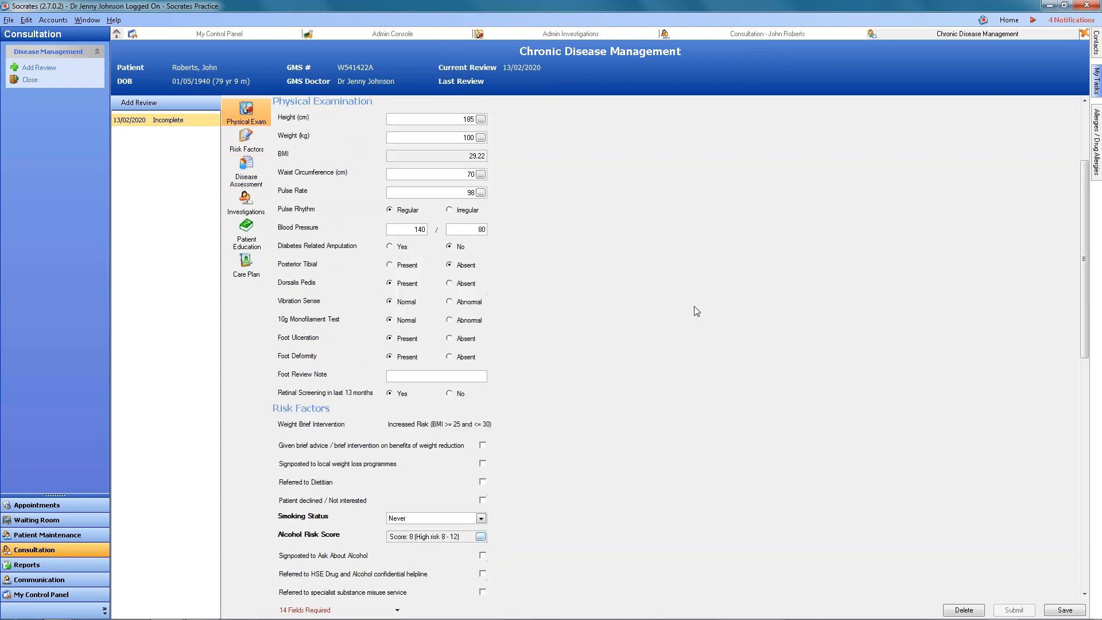
# Set physical activity to 1 - 4 Days per week and answer Yes to the 150 minutes moderate or 75 minutes vigorous question
pyautogui.scroll(-3, 709, 313)
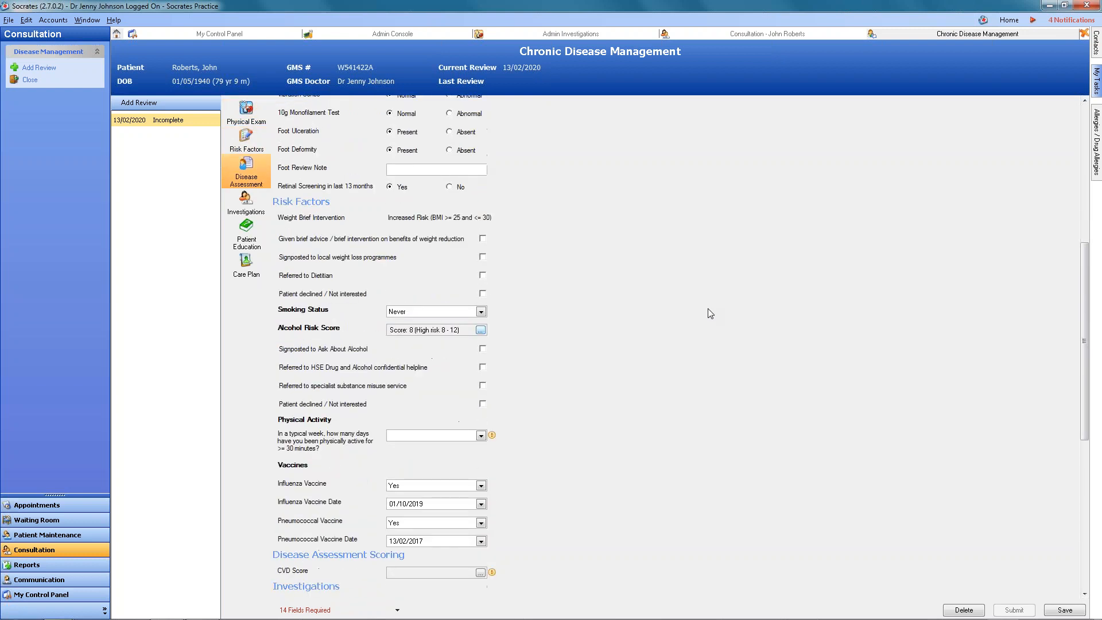
pyautogui.scroll(-1, 710, 313)
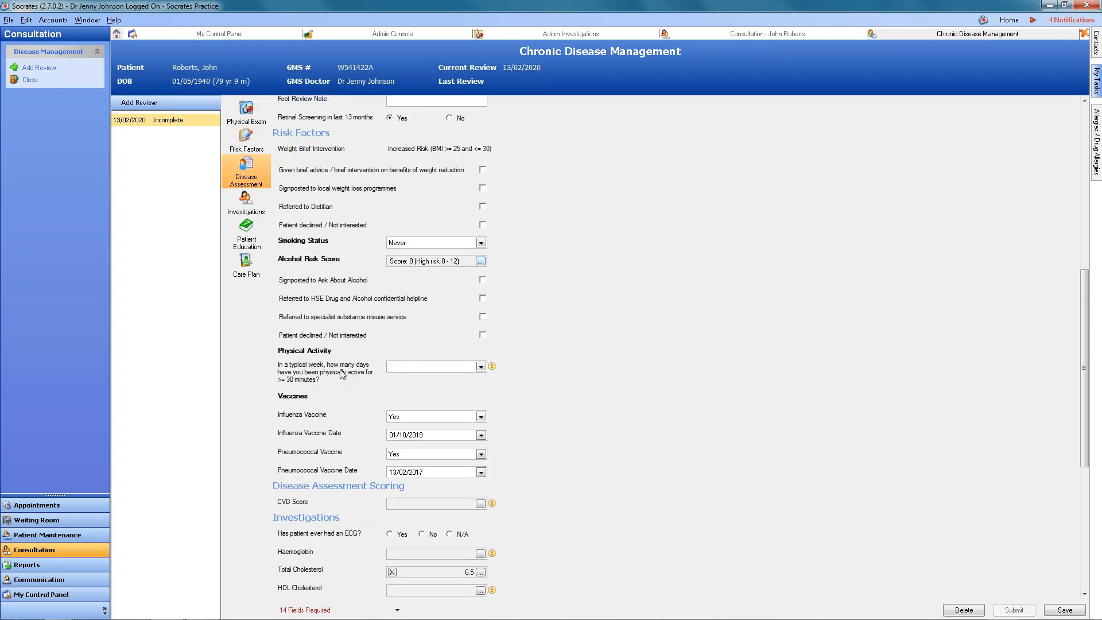
pyautogui.click(480, 367)
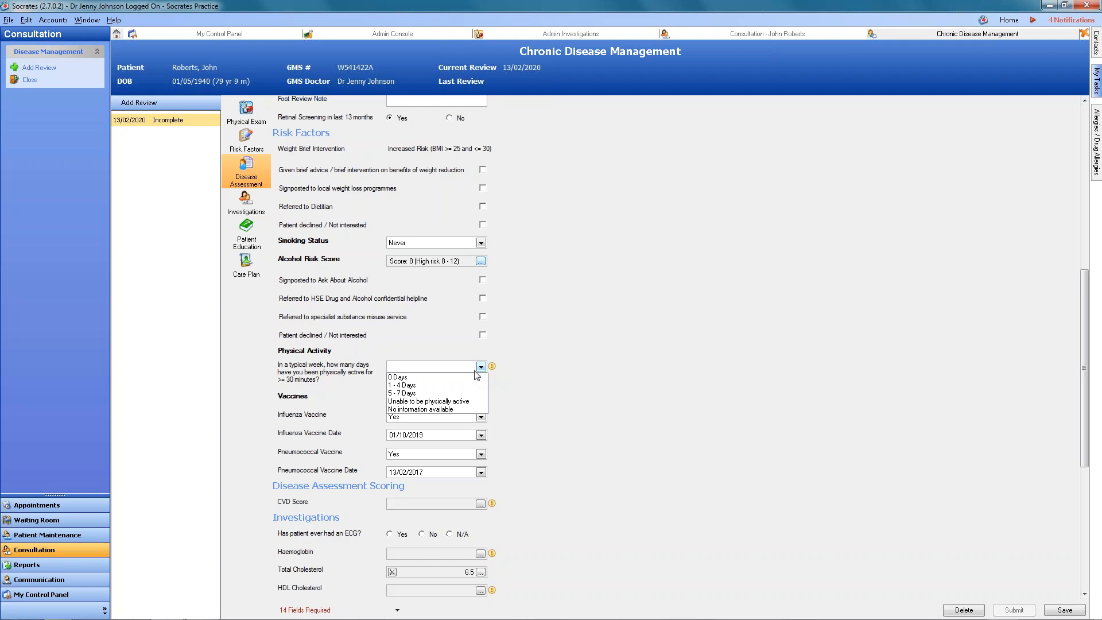
pyautogui.click(410, 386)
pyautogui.click(480, 398)
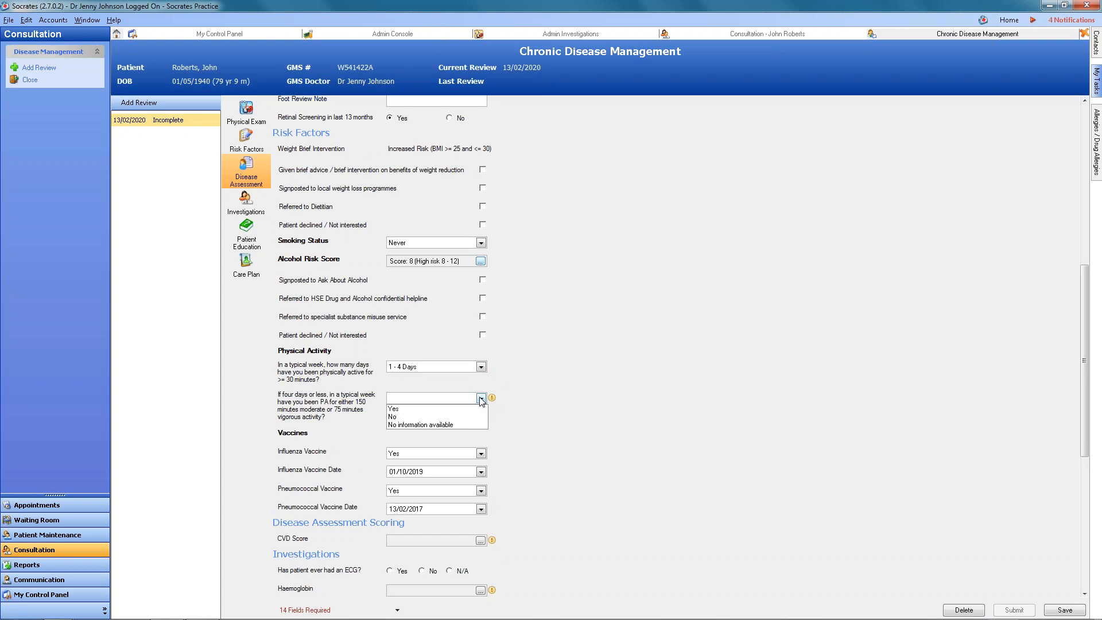
pyautogui.click(396, 408)
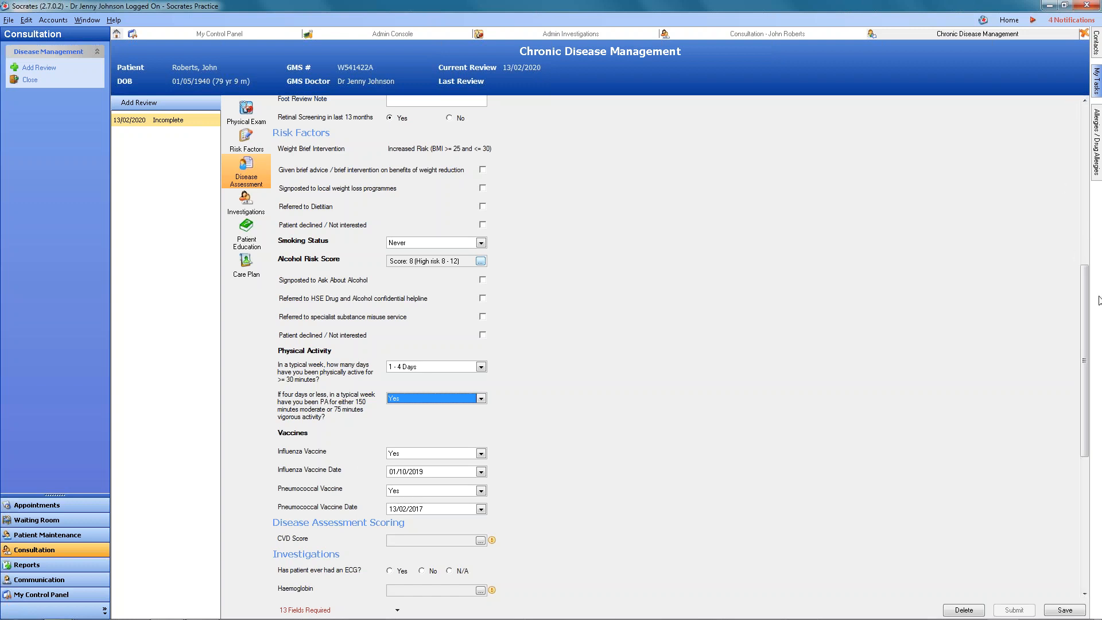
# Record under Investigations that the patient has had an ECG, with the result Sinus Rhythm
pyautogui.moveTo(1085, 297); pyautogui.dragTo(1086, 323)
pyautogui.scroll(-5, 726, 371)
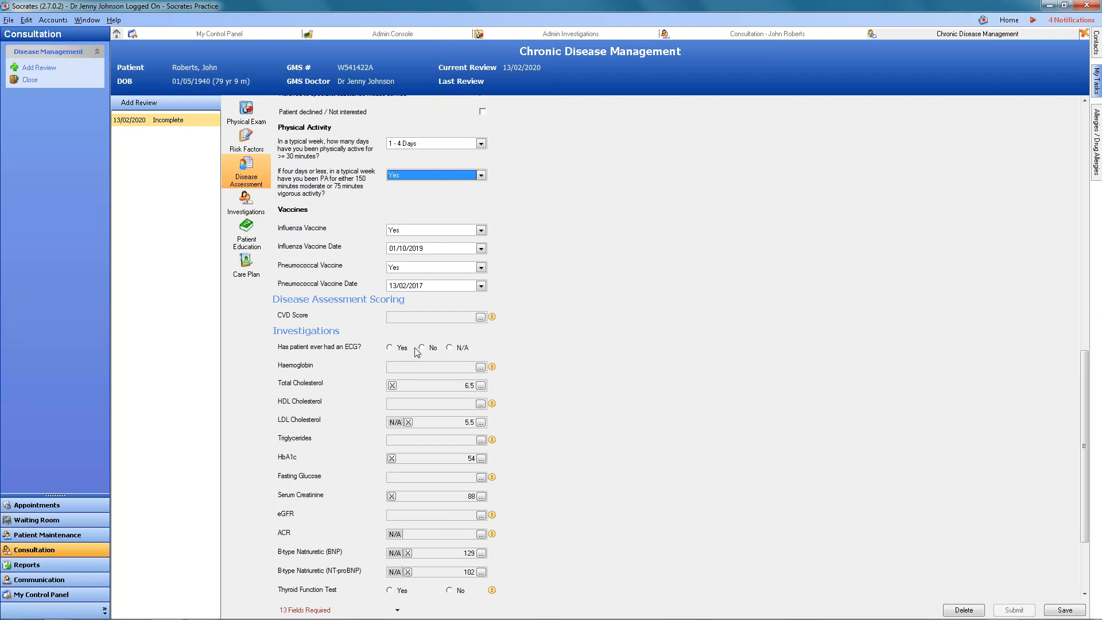
pyautogui.click(390, 347)
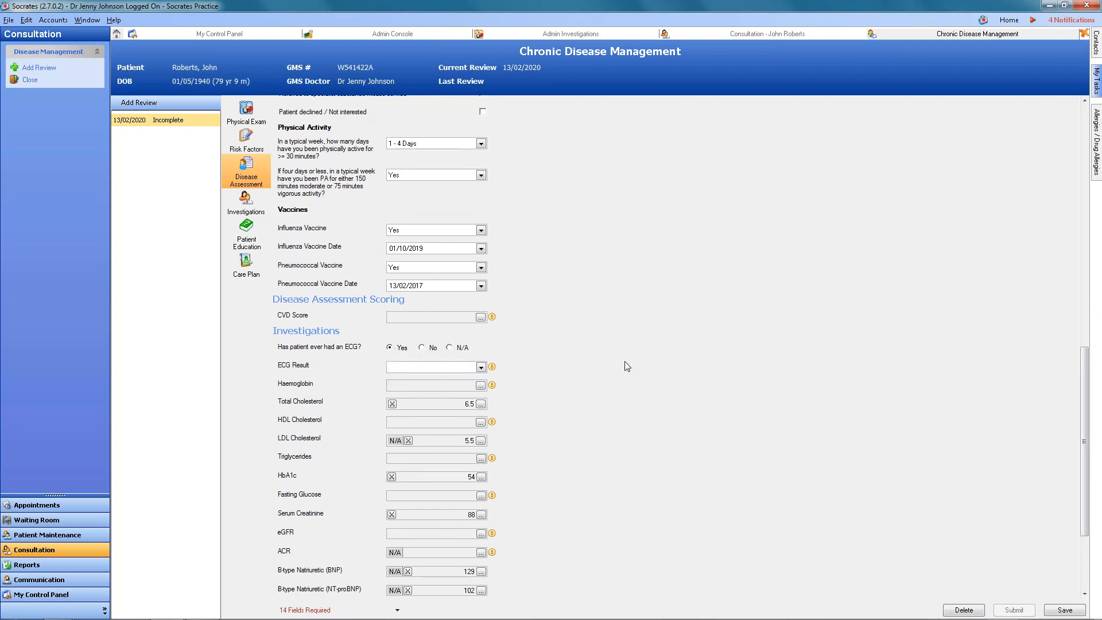
pyautogui.click(481, 368)
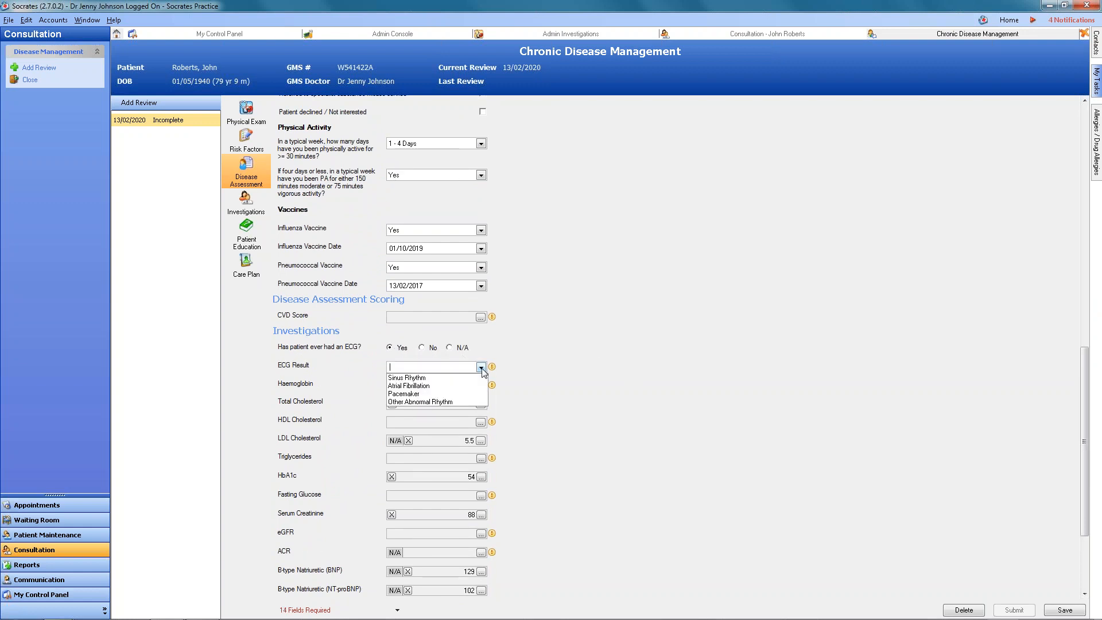
pyautogui.click(417, 377)
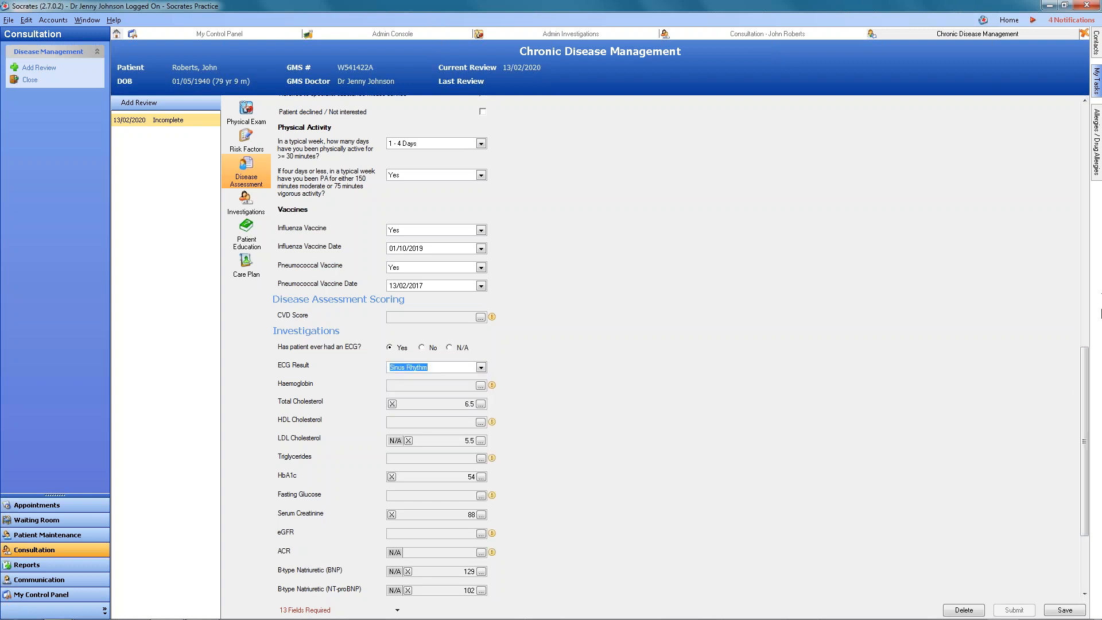
# Save the incomplete review and return to the Physical Examination section
pyautogui.moveTo(1087, 381)
pyautogui.mouseDown()
pyautogui.moveTo(1092, 436)
pyautogui.moveTo(1086, 364)
pyautogui.mouseUp()
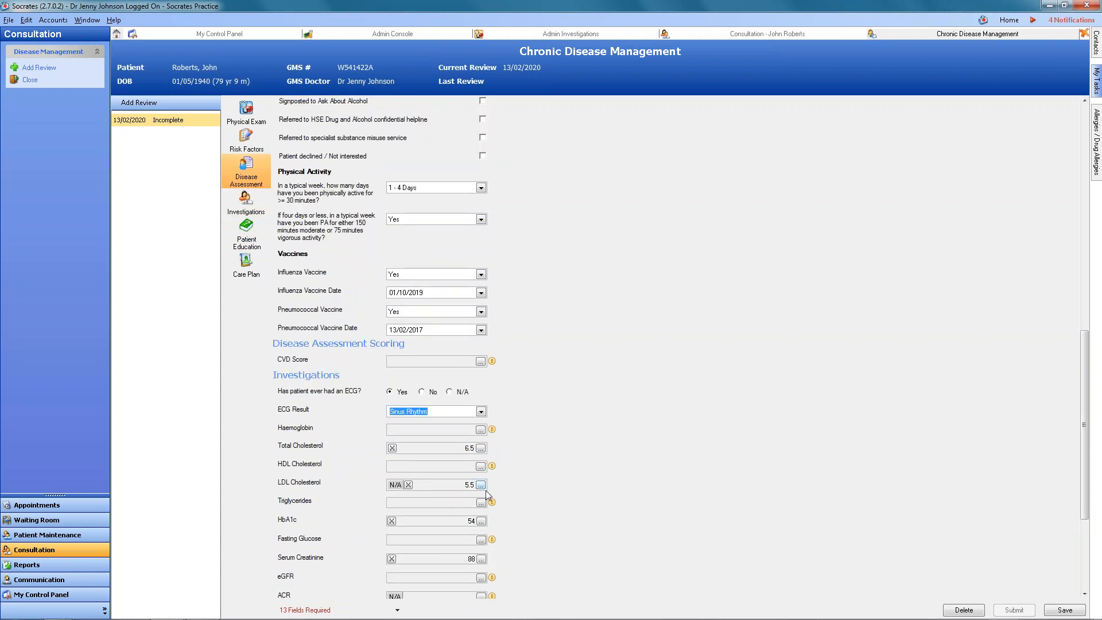
pyautogui.scroll(-3, 1084, 425)
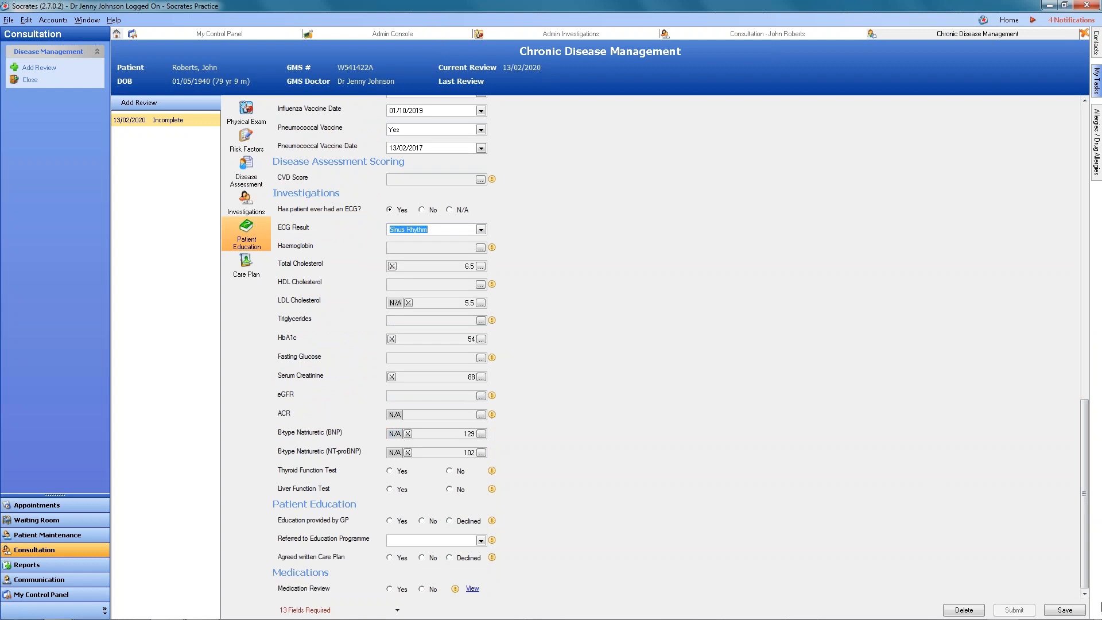
pyautogui.click(1066, 610)
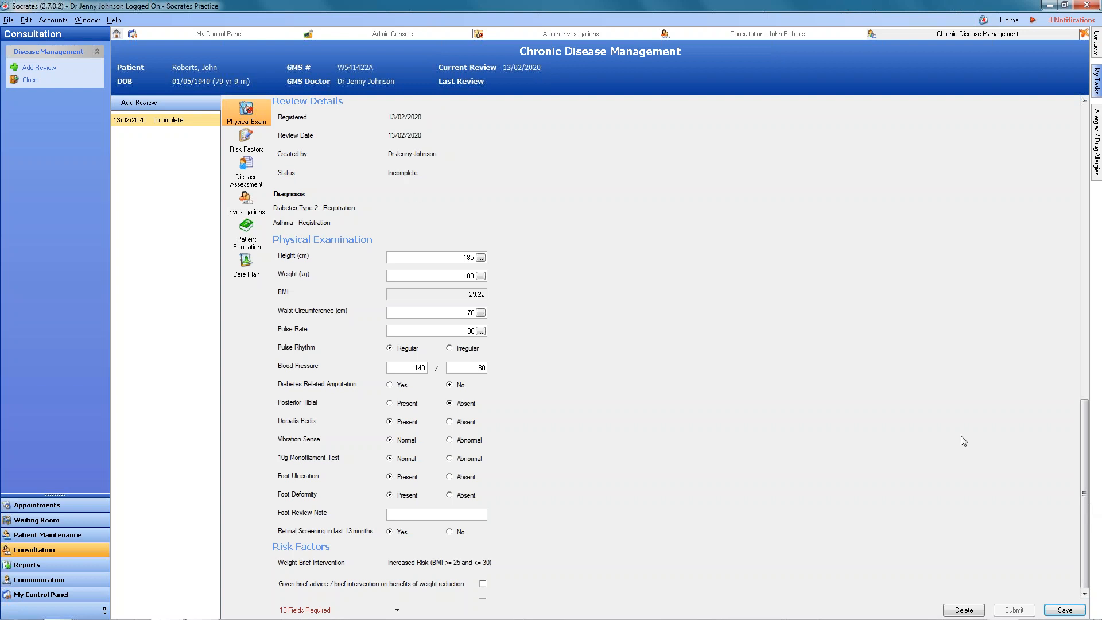
pyautogui.click(246, 113)
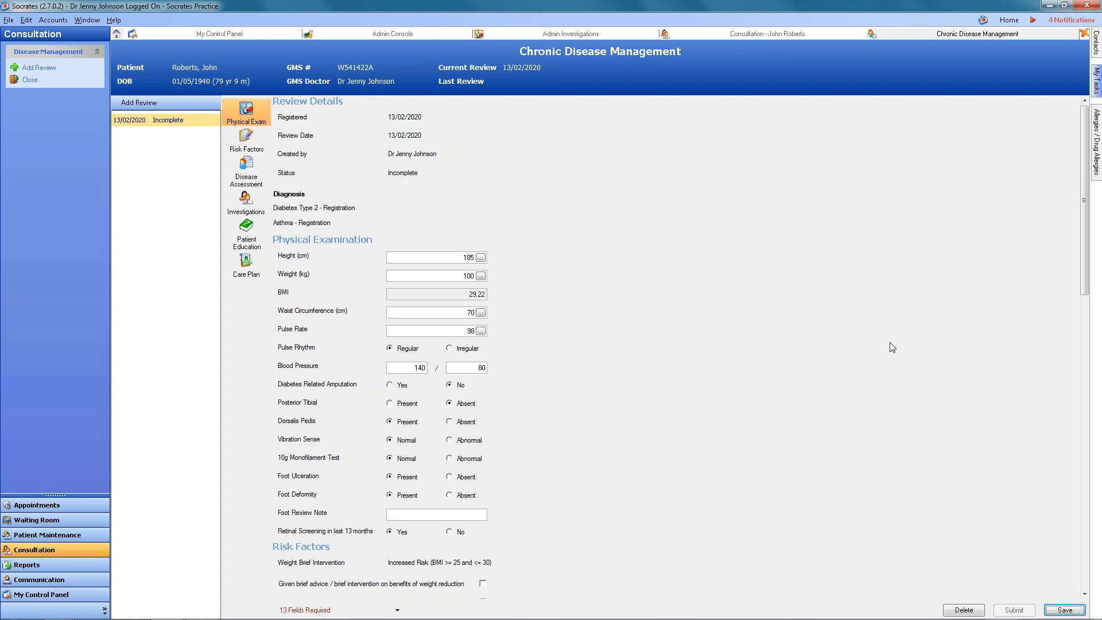
# Try to find a result for the Haemoglobin field by its full name and with a shortened % wildcard term, and close the search
pyautogui.moveTo(1090, 256); pyautogui.dragTo(1093, 509)
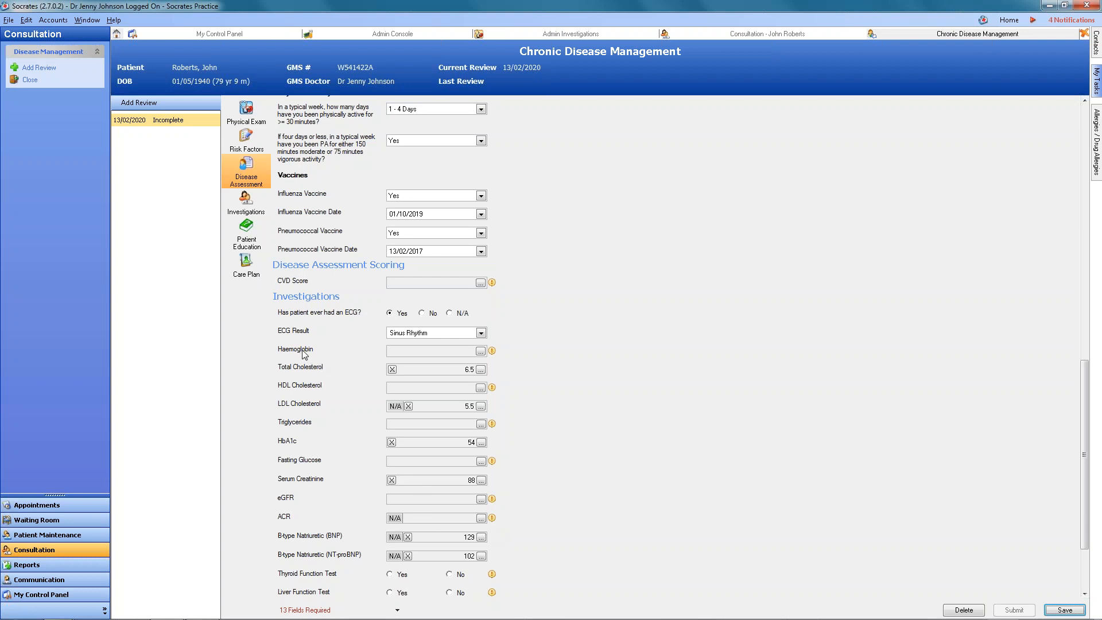
pyautogui.click(480, 352)
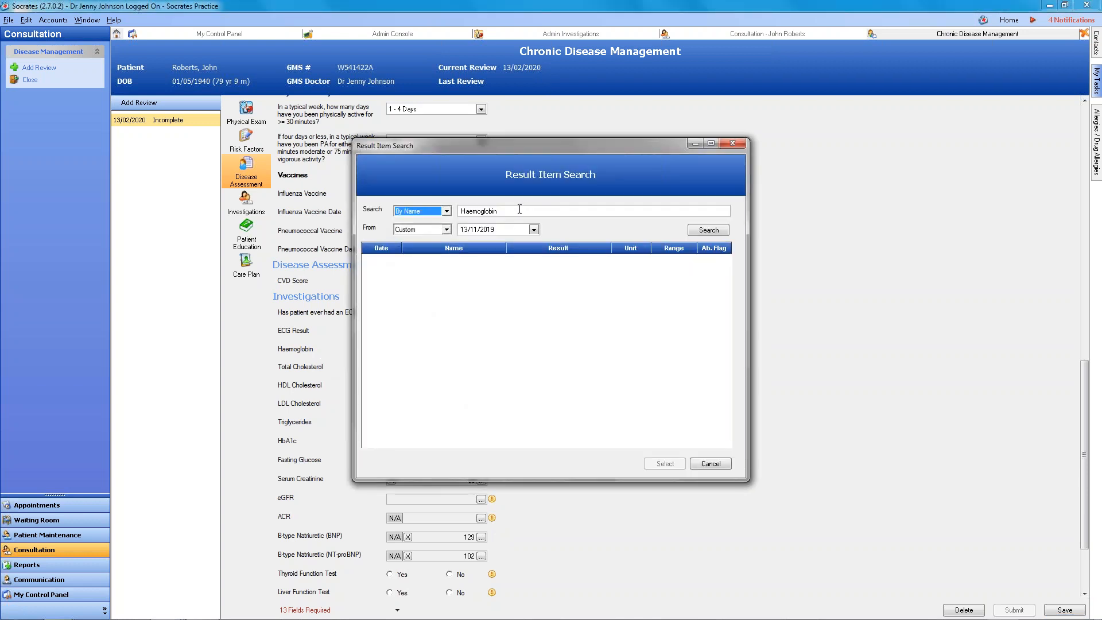
pyautogui.click(709, 230)
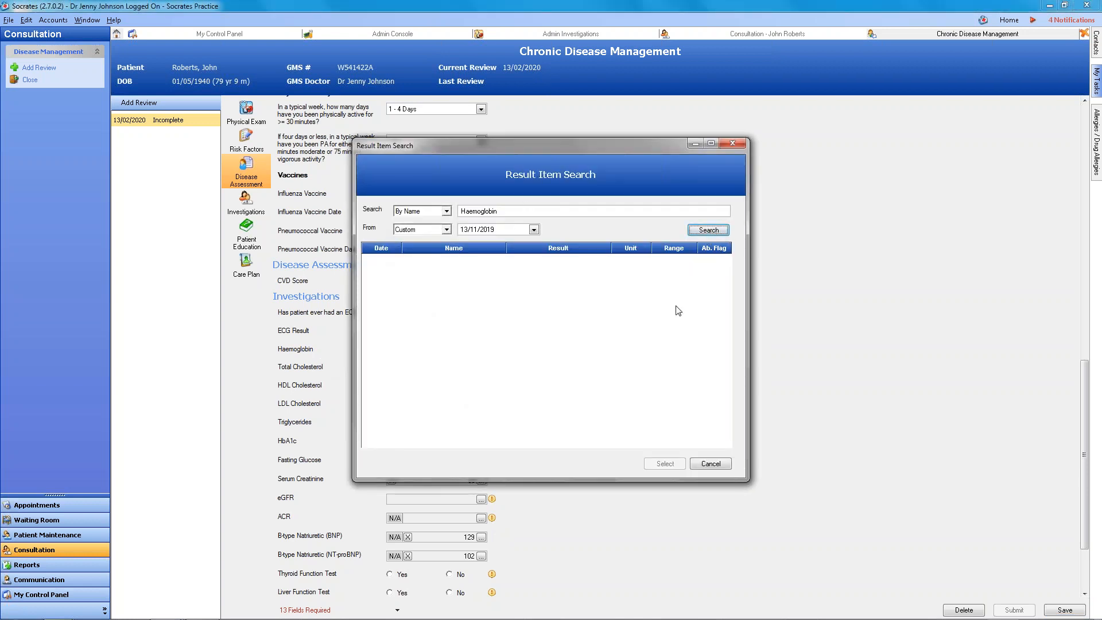
pyautogui.click(510, 211)
pyautogui.press('Home')
pyautogui.write('%')
pyautogui.press('BackSpace')
pyautogui.press('BackSpace')
pyautogui.press('BackSpace')
pyautogui.press('BackSpace')
pyautogui.press('BackSpace')
pyautogui.press('BackSpace')
pyautogui.press('BackSpace')
pyautogui.click(697, 231)
pyautogui.click(733, 144)
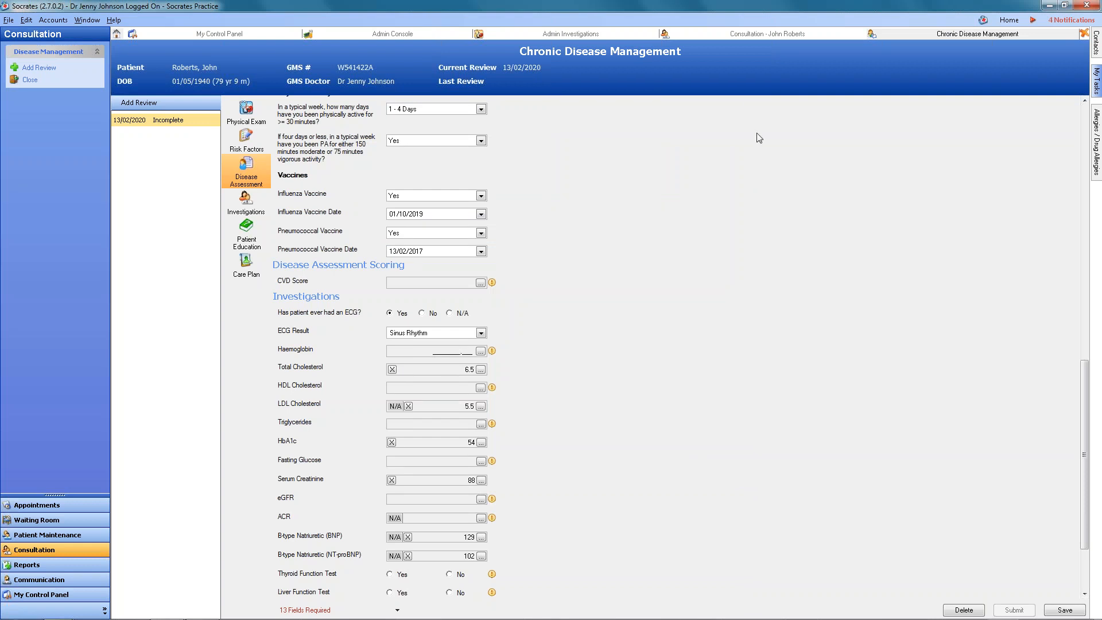
# Examine the patient's Non-Electronic Results, Cork HaemA1c profile and TGH FBC OLD investigations in the consultation to see how the haemoglobin result is named
pyautogui.click(746, 33)
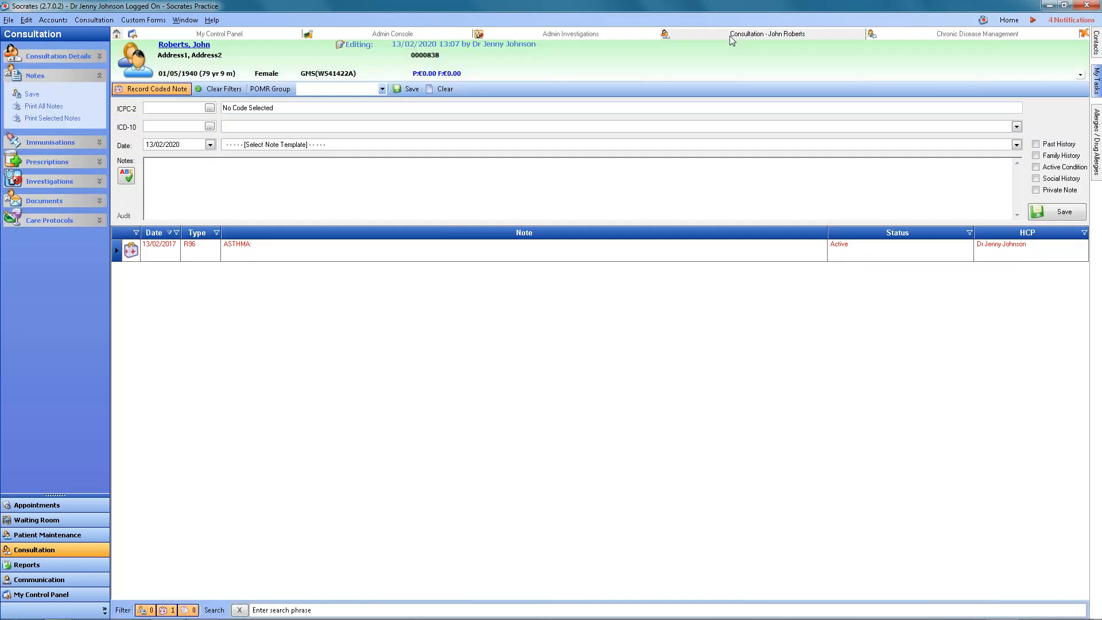
pyautogui.click(65, 182)
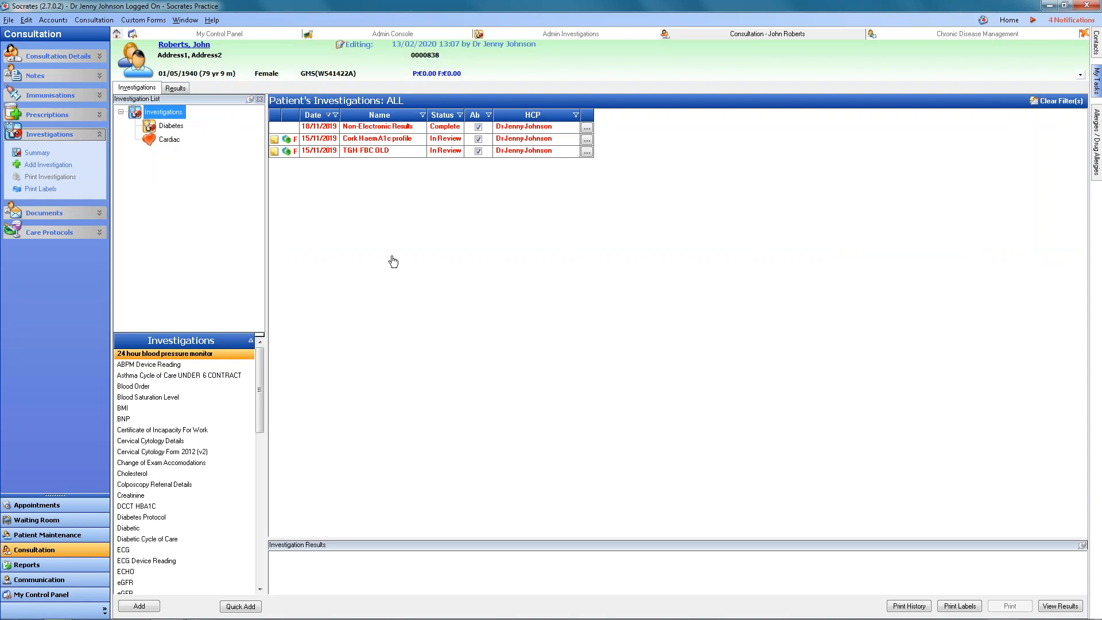
pyautogui.click(368, 130)
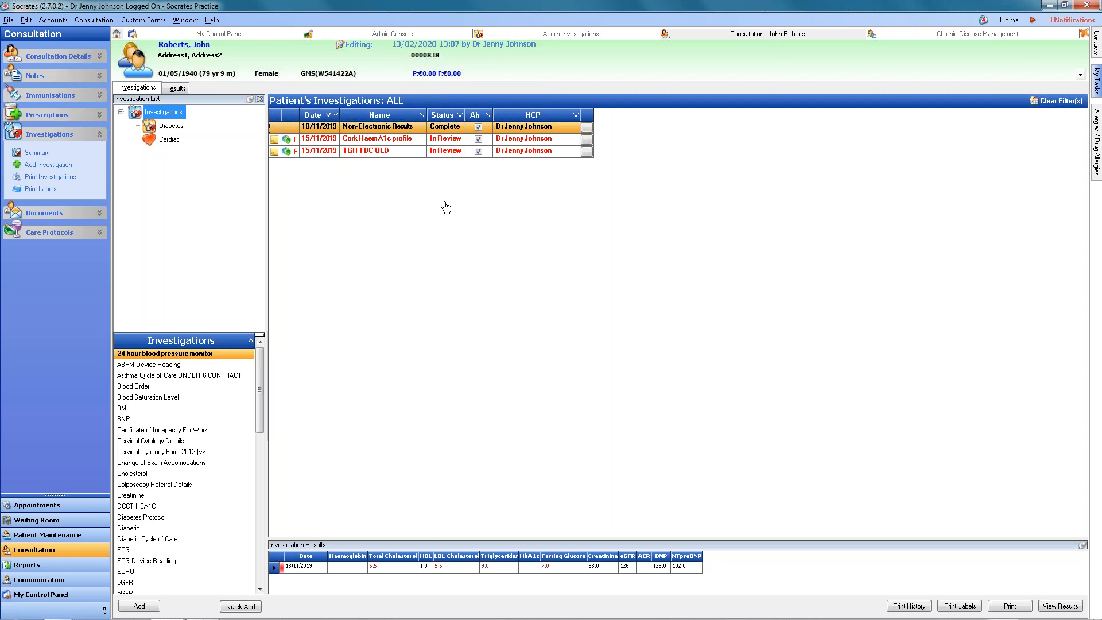
pyautogui.doubleClick(436, 127)
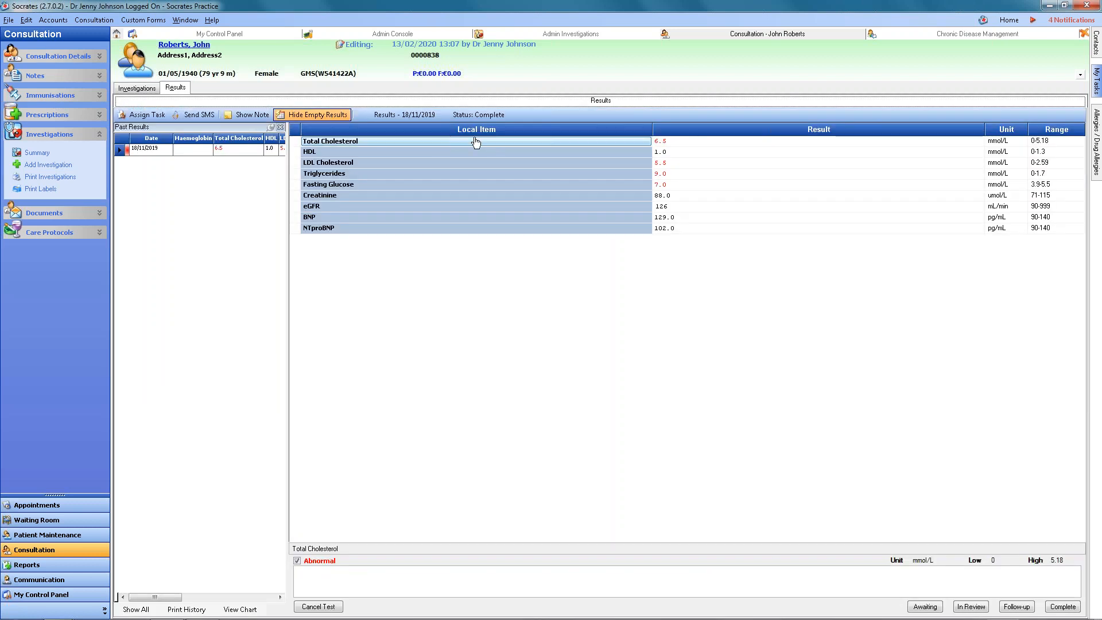
pyautogui.click(141, 91)
pyautogui.doubleClick(344, 142)
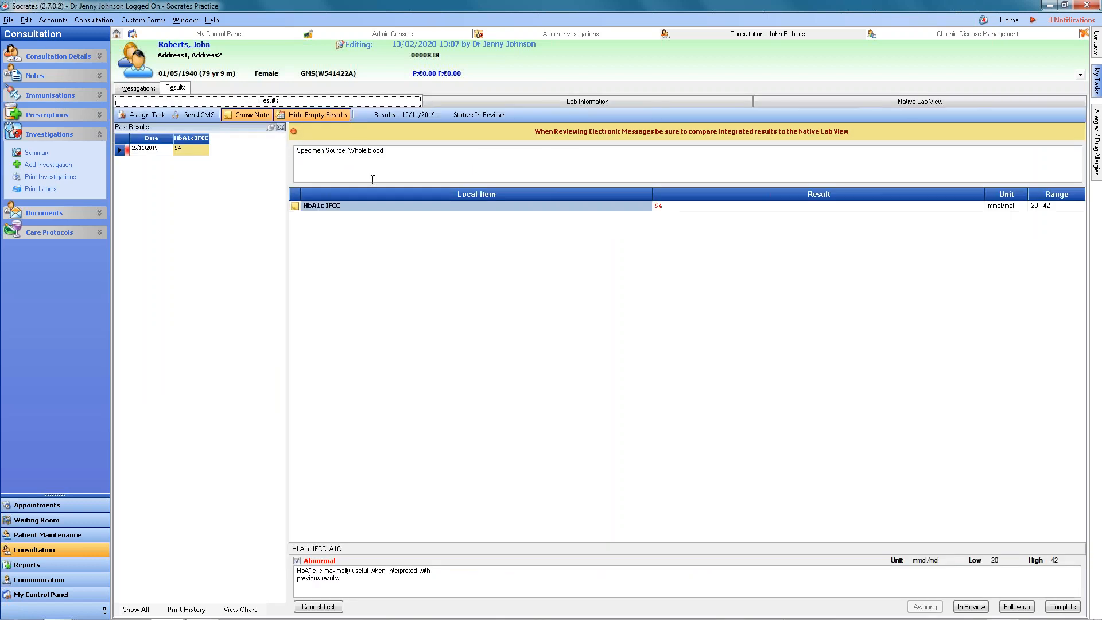
pyautogui.click(135, 90)
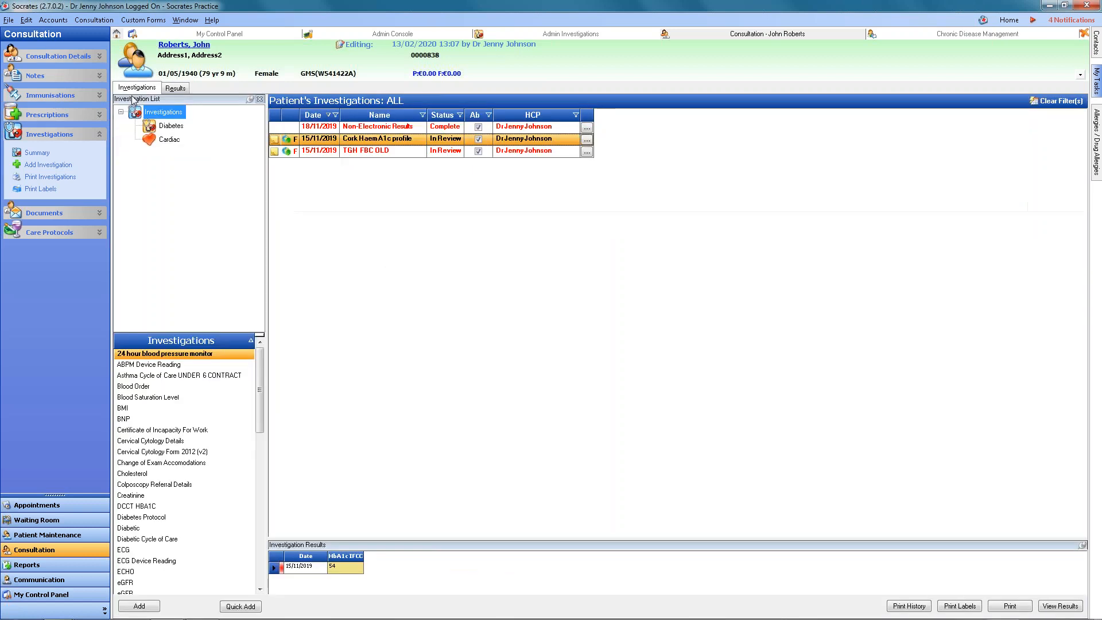
pyautogui.doubleClick(352, 151)
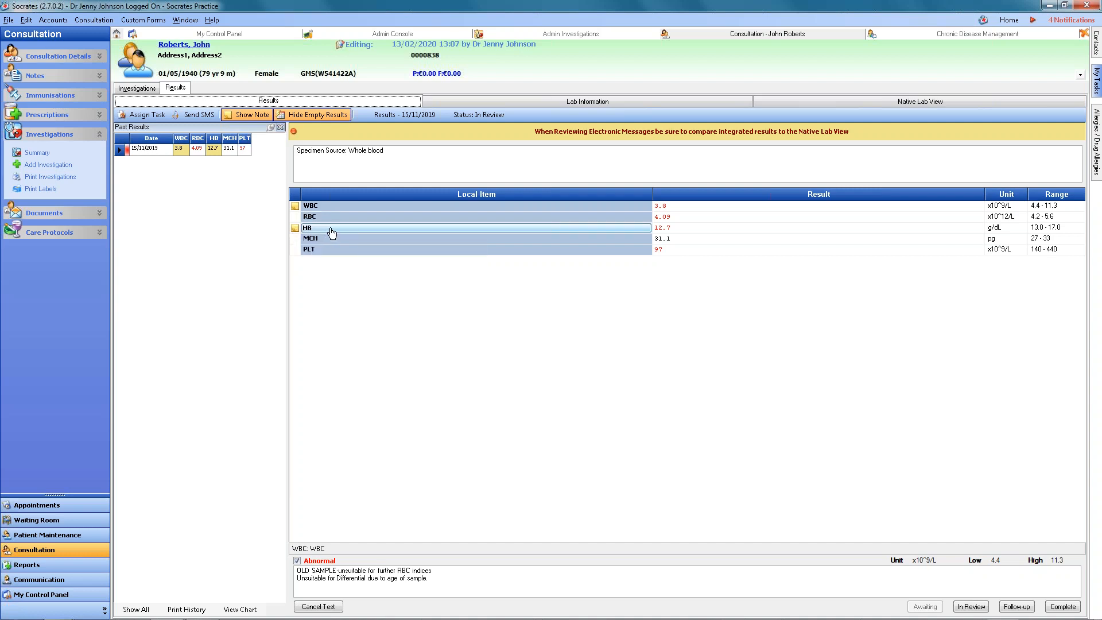
# Fill the review's Haemoglobin field with the HB result dated 15/11/2019, found by searching %hb, and remember the selection for next time
pyautogui.click(932, 34)
pyautogui.click(480, 351)
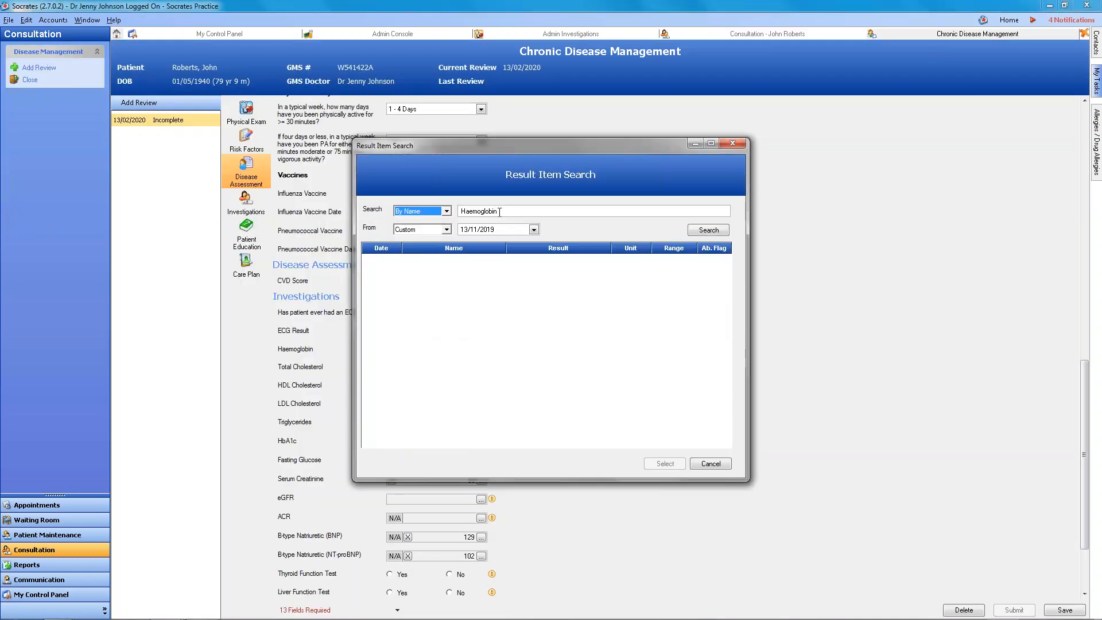
pyautogui.press('Tab')
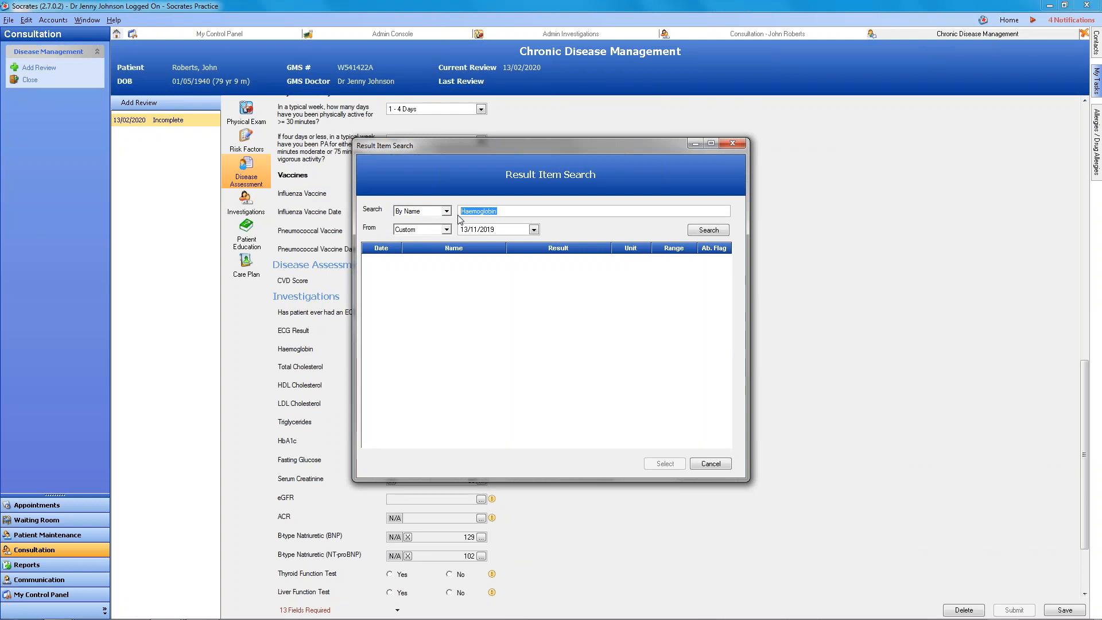
pyautogui.write('%hb')
pyautogui.click(714, 232)
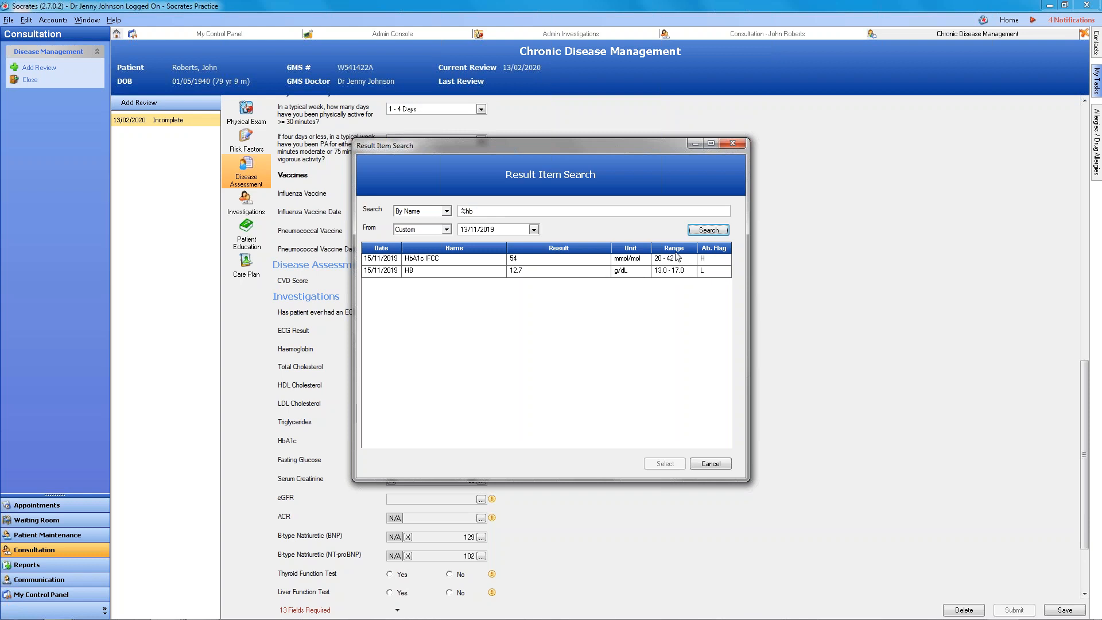
pyautogui.click(420, 260)
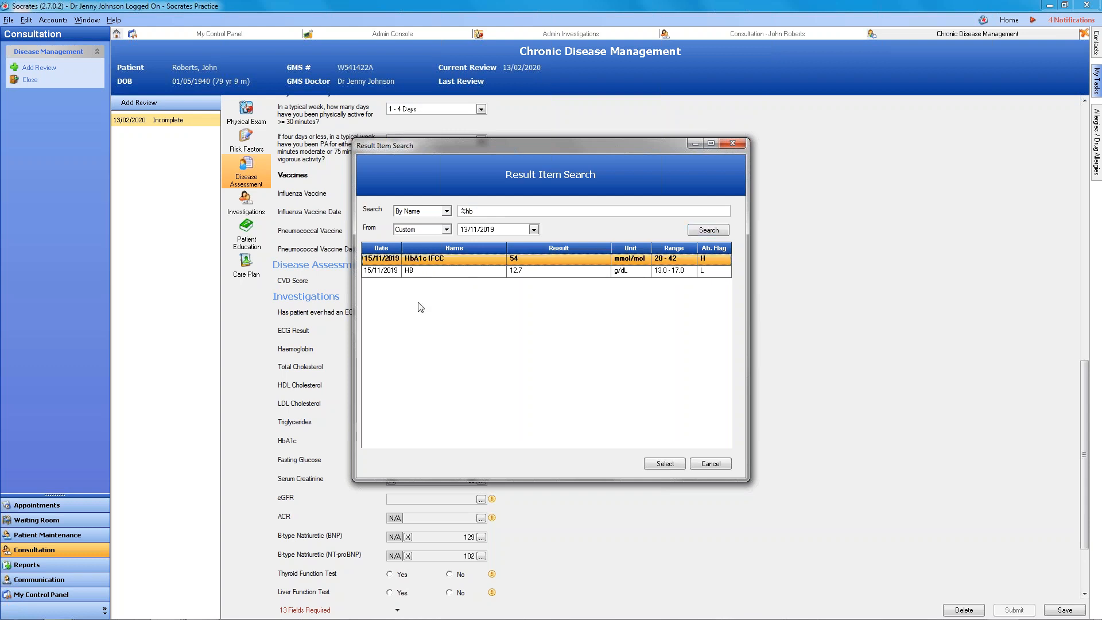
pyautogui.click(412, 272)
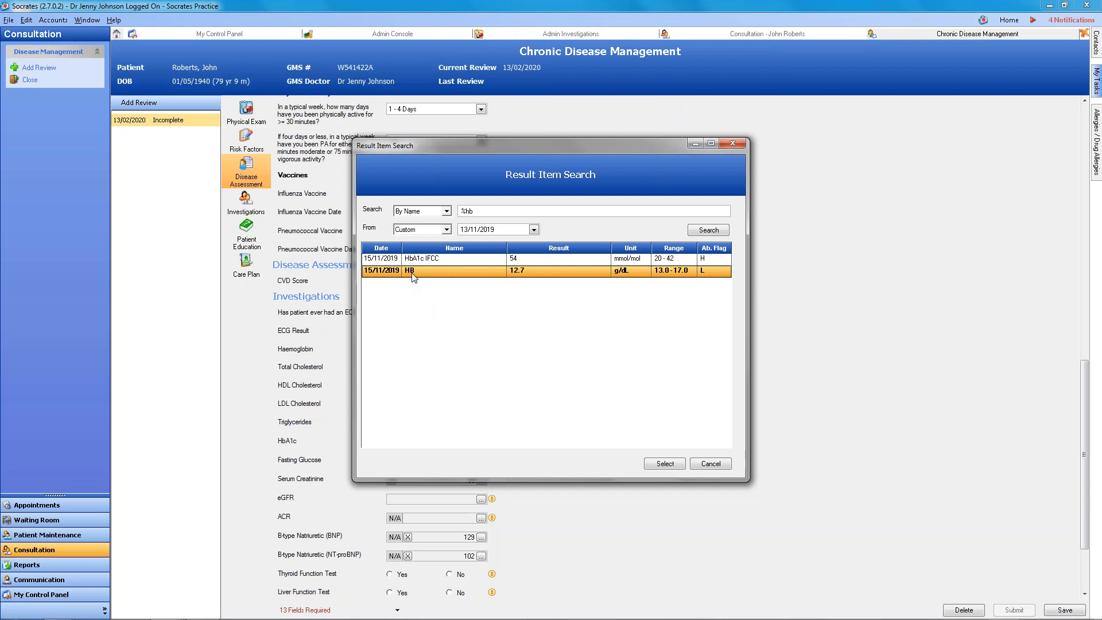
pyautogui.doubleClick(413, 272)
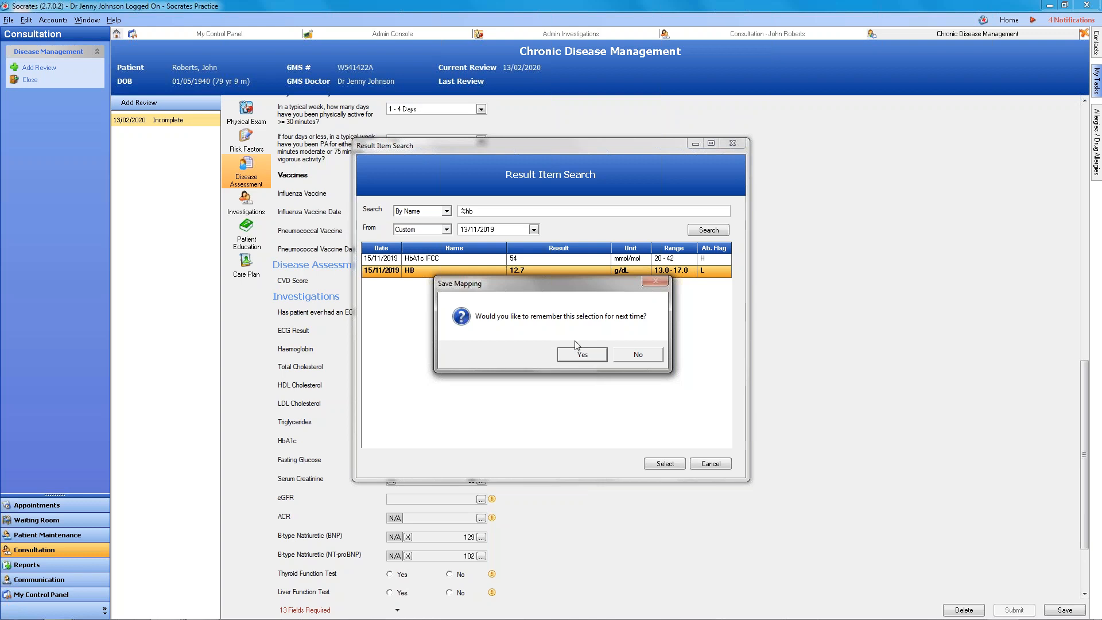
pyautogui.click(581, 354)
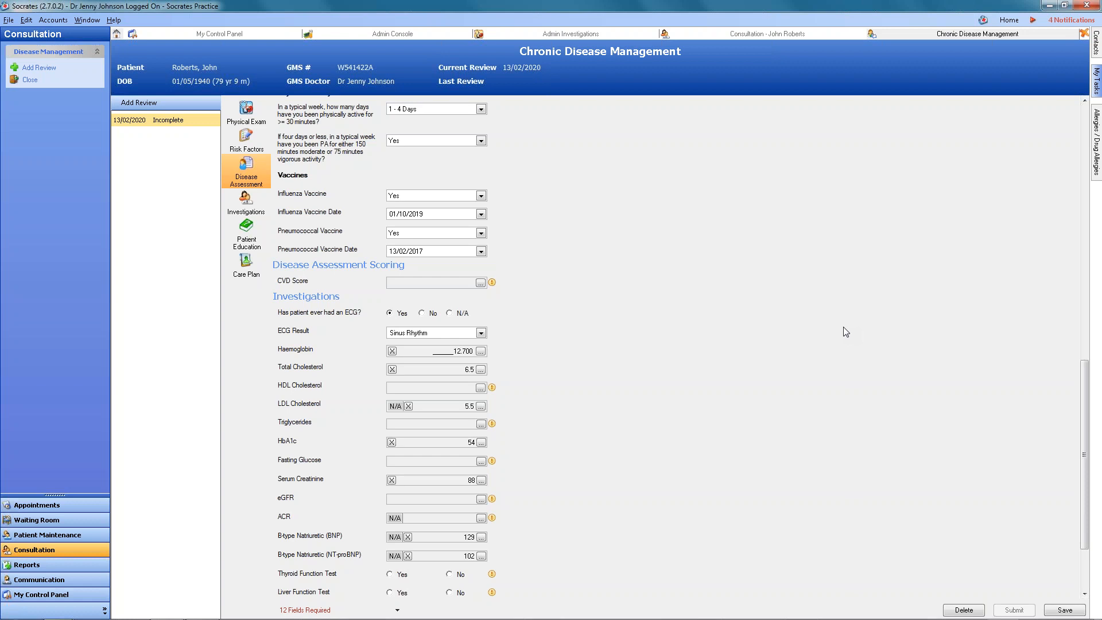
# Fill the HDL Cholesterol field with the HDL result dated 18/11/2019, found by searching %HDL, without remembering the selection
pyautogui.click(482, 390)
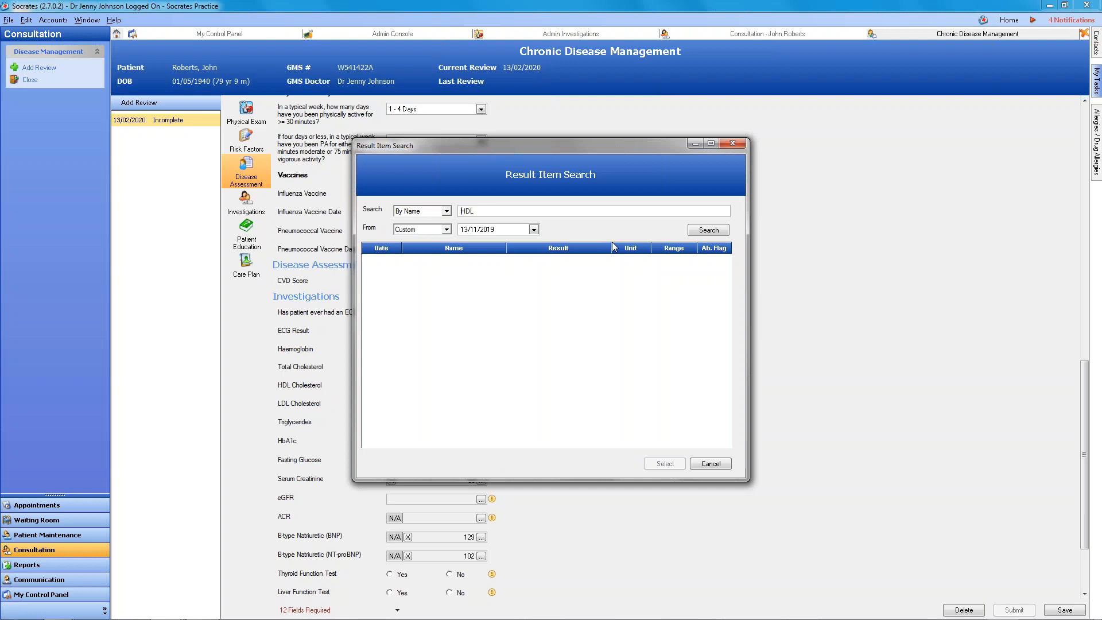
pyautogui.write('%')
pyautogui.press('BackSpace')
pyautogui.write('%')
pyautogui.click(714, 232)
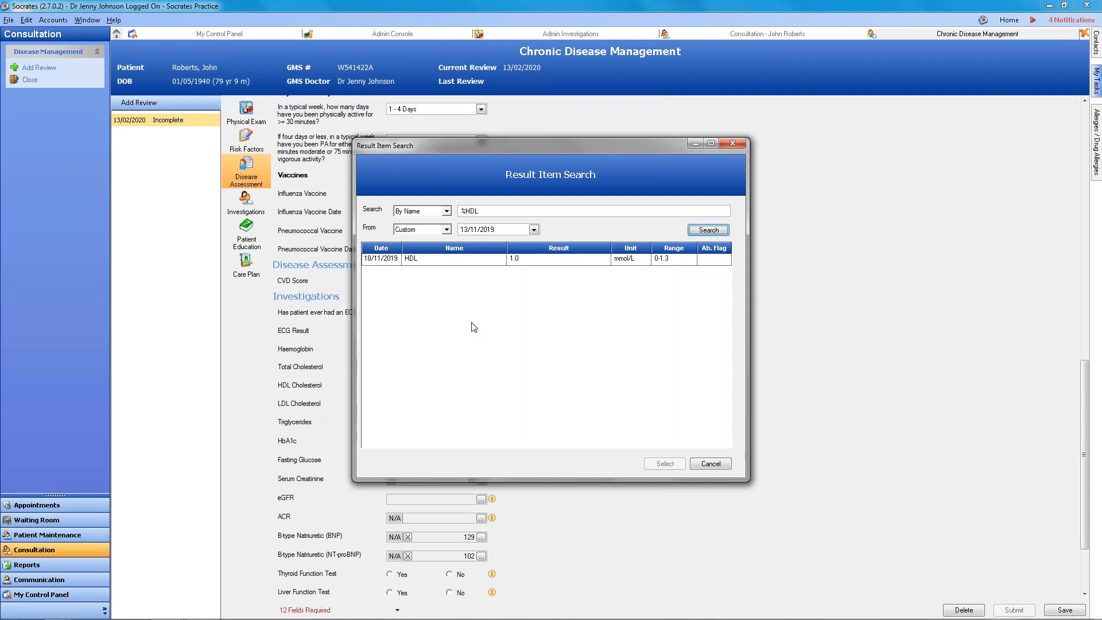
pyautogui.doubleClick(468, 262)
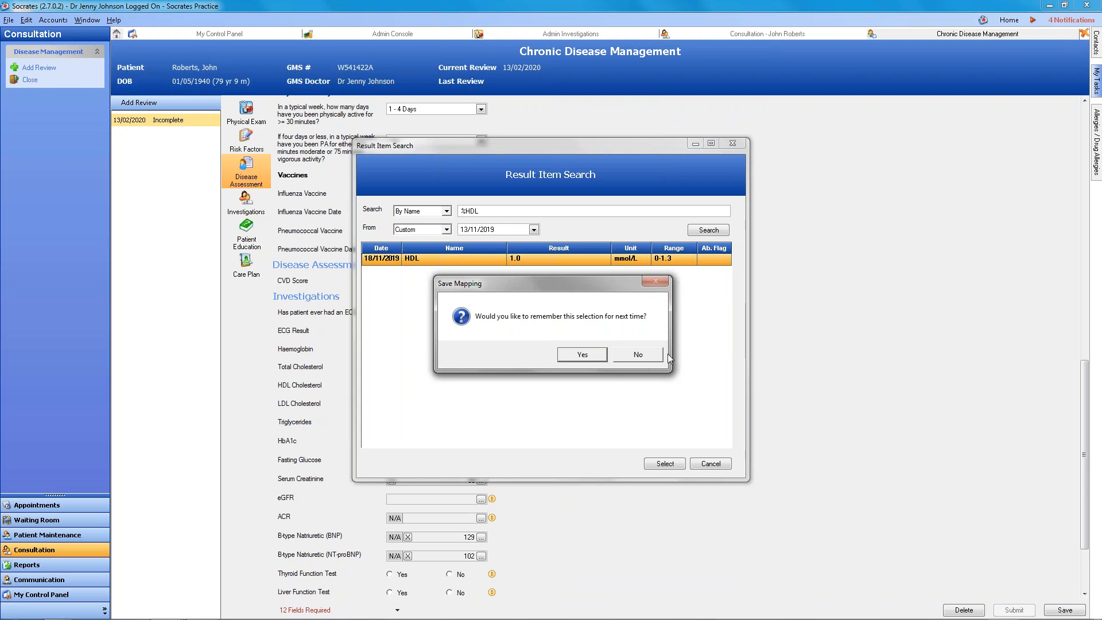
pyautogui.click(638, 355)
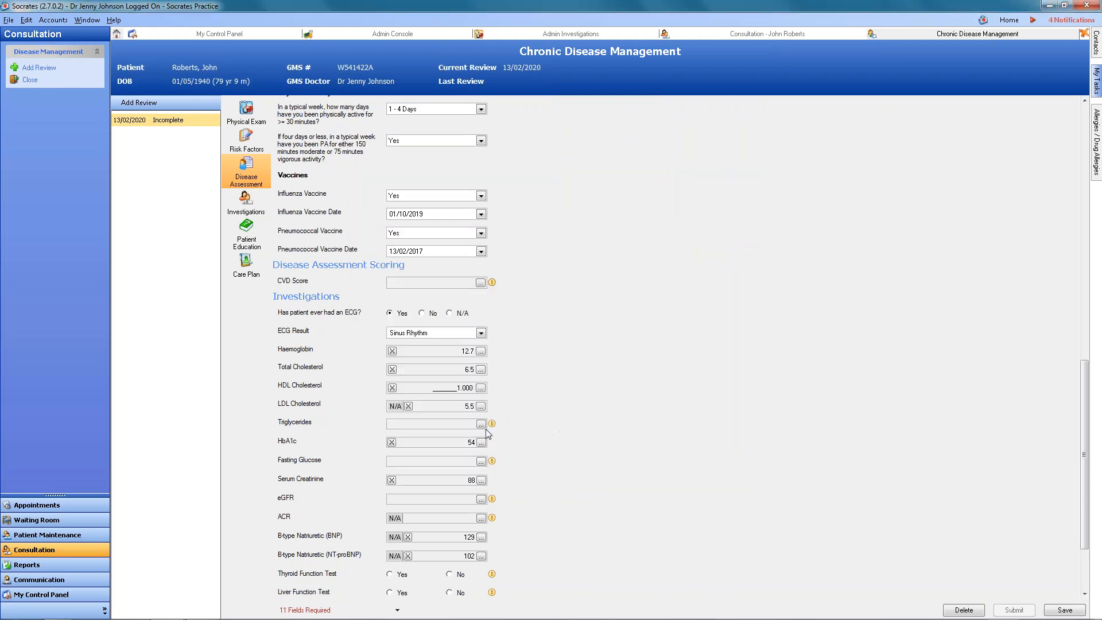
# Fill the Triglycerides field with the result dated 18/11/2019, found by searching %Triglyceri, without remembering the selection
pyautogui.click(481, 423)
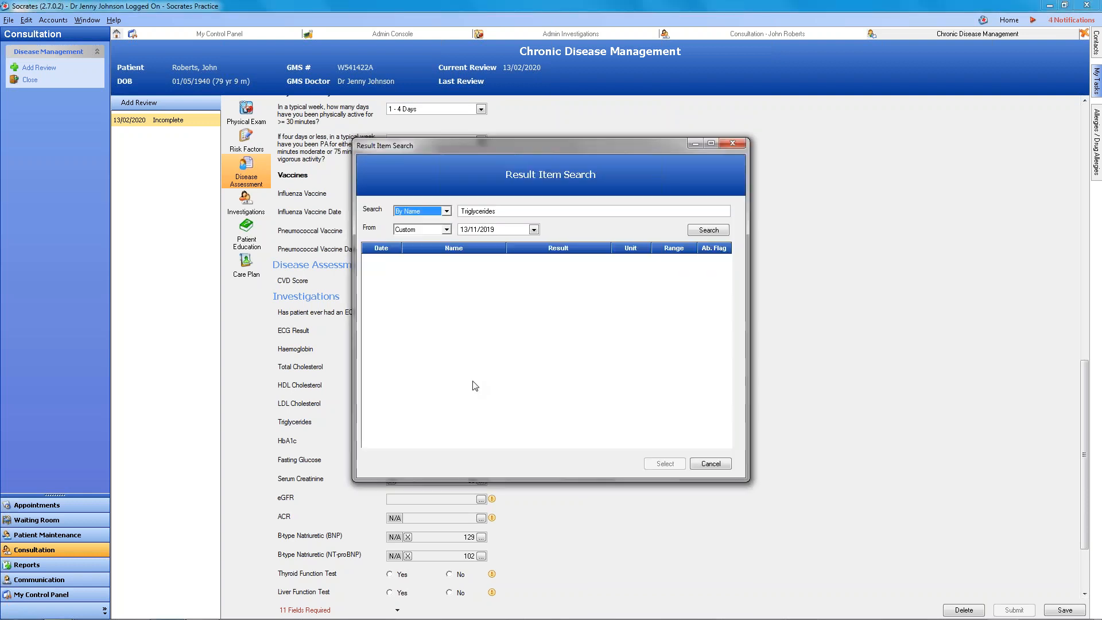
pyautogui.press('BackSpace')
pyautogui.press('BackSpace')
pyautogui.press('BackSpace')
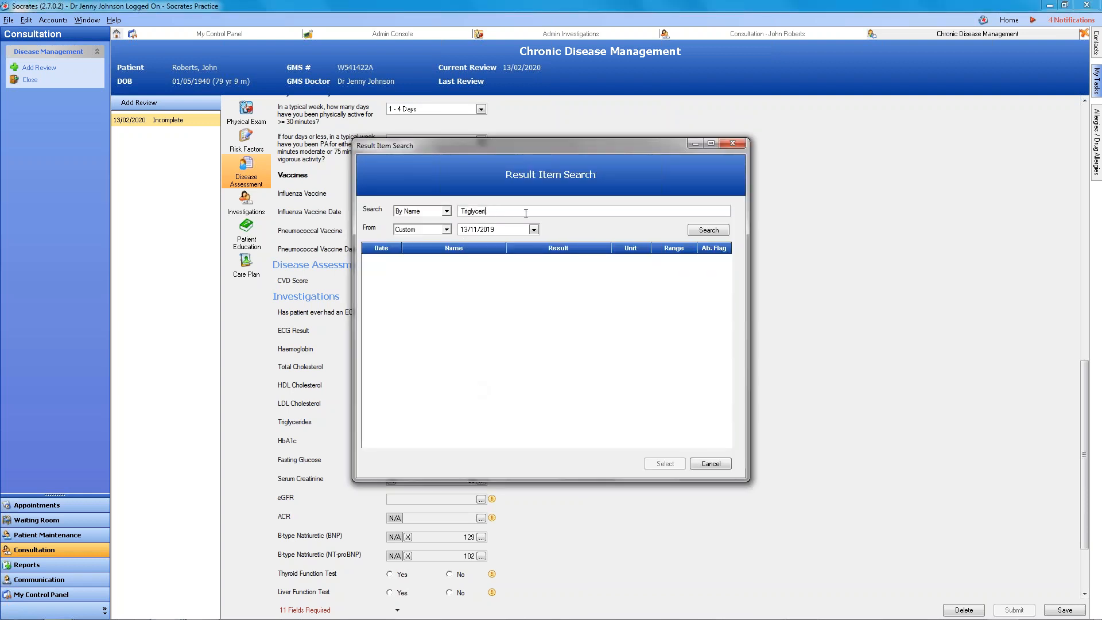
pyautogui.press('Home')
pyautogui.write('%')
pyautogui.click(725, 230)
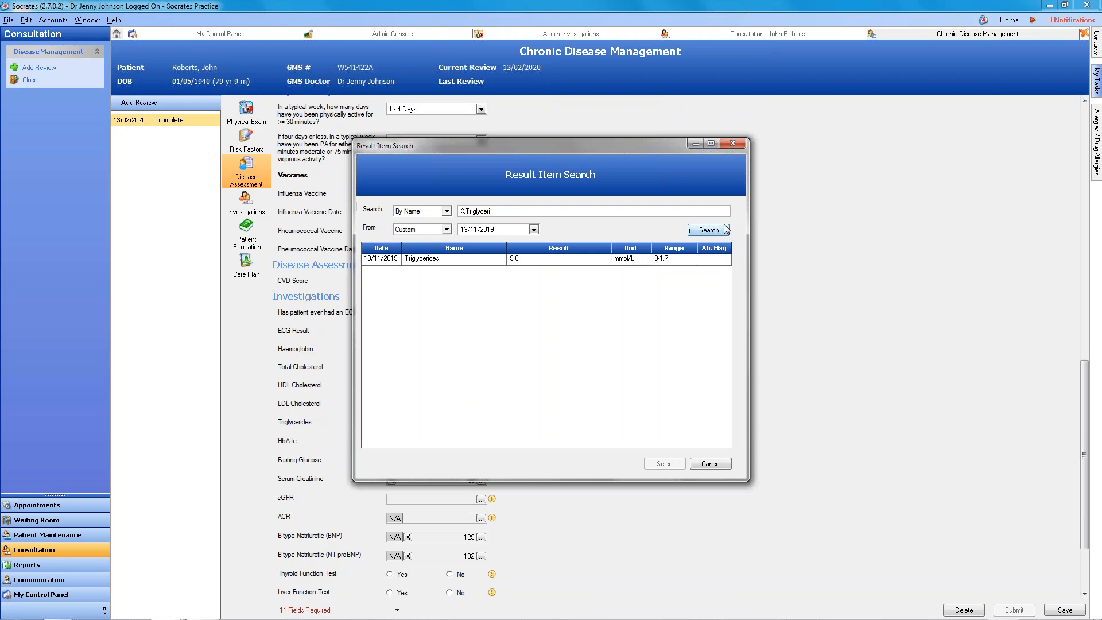
pyautogui.doubleClick(441, 261)
pyautogui.click(638, 355)
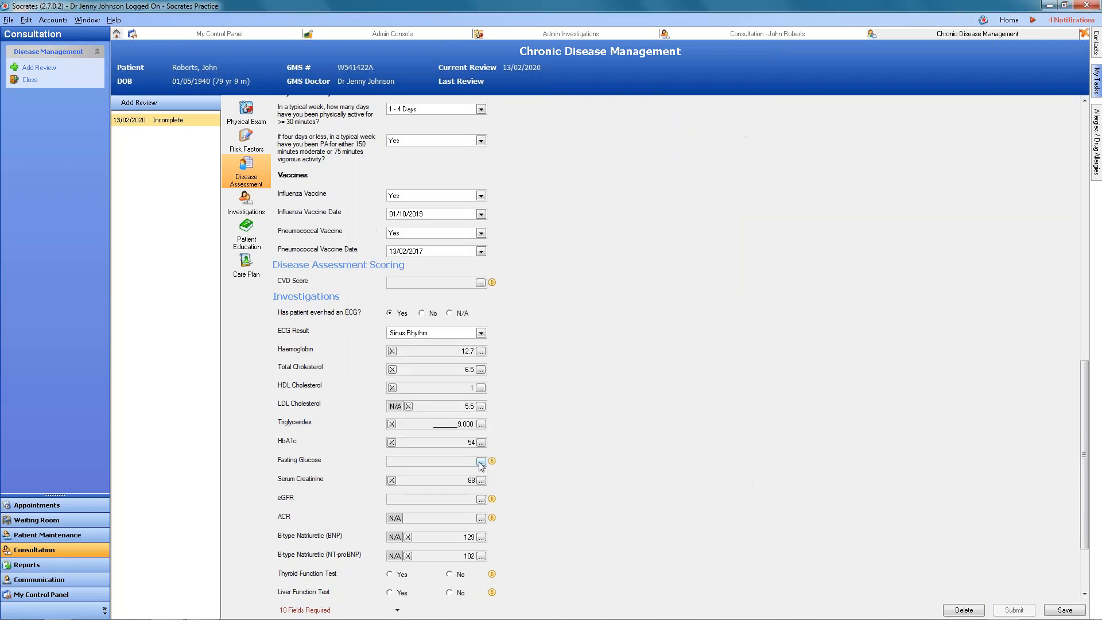
# Fill the Fasting Glucose field with the result dated 18/11/2019, found by searching %Fasting Glucose, without remembering the selection
pyautogui.click(485, 462)
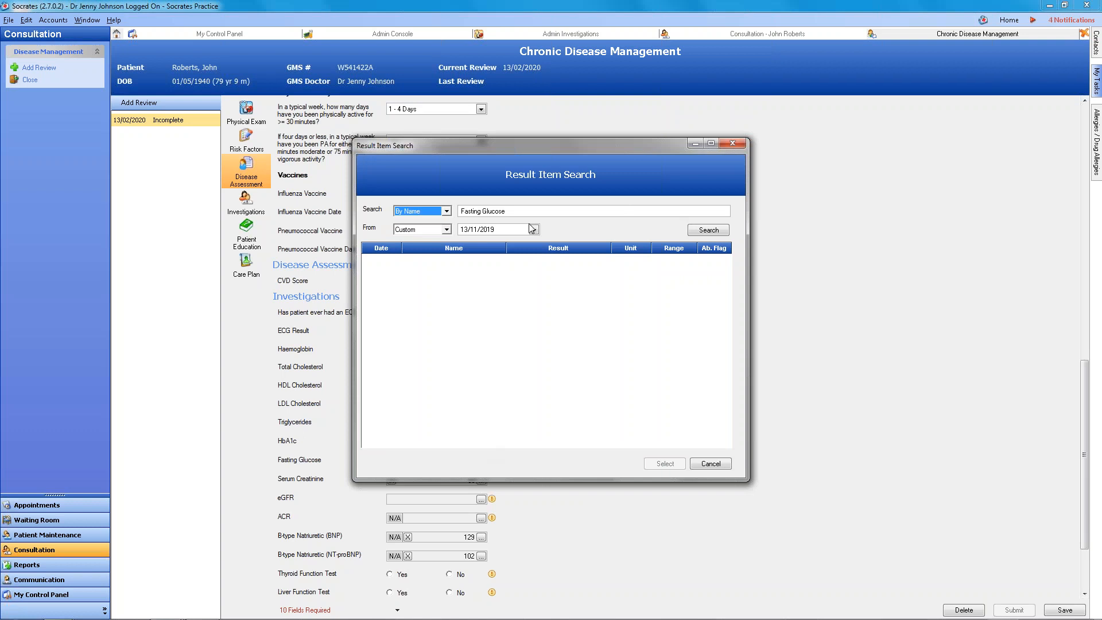
pyautogui.moveTo(505, 212); pyautogui.dragTo(480, 213)
pyautogui.press('Home')
pyautogui.write('%')
pyautogui.click(709, 230)
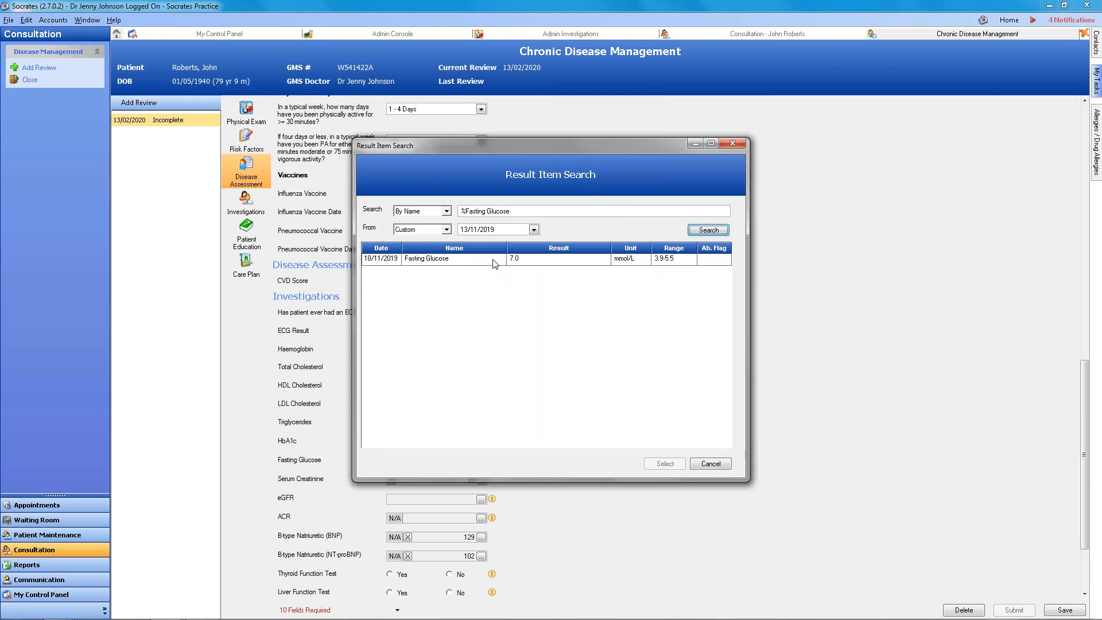
pyautogui.doubleClick(498, 259)
pyautogui.click(631, 353)
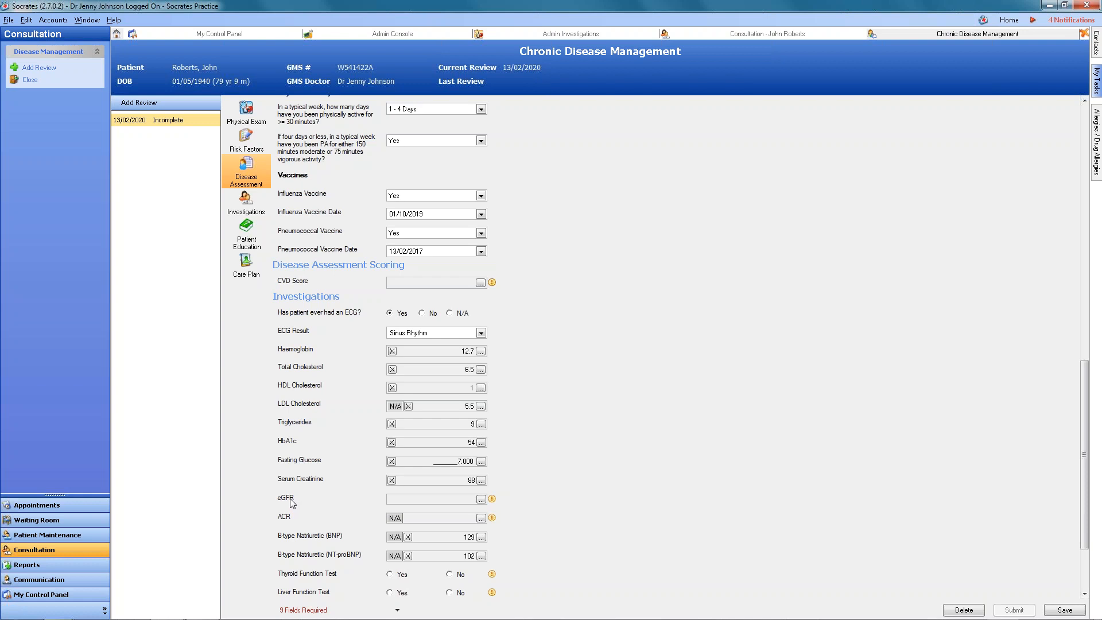
# Fill the eGFR field with the result dated 18/11/2019, found by searching eGFR by name, without remembering the selection
pyautogui.click(481, 499)
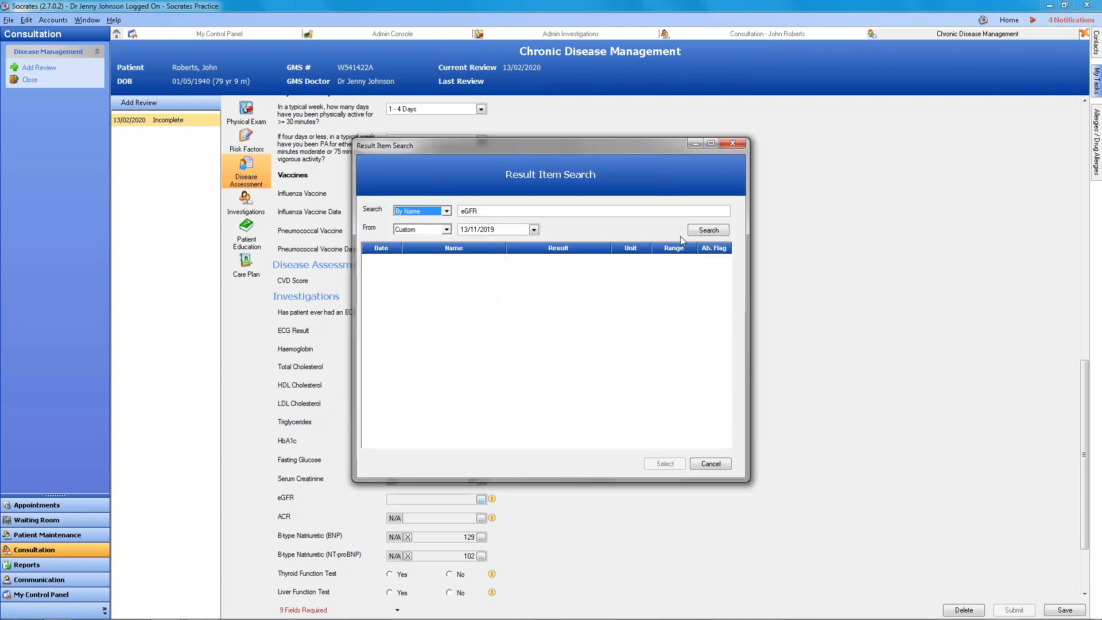
pyautogui.click(708, 230)
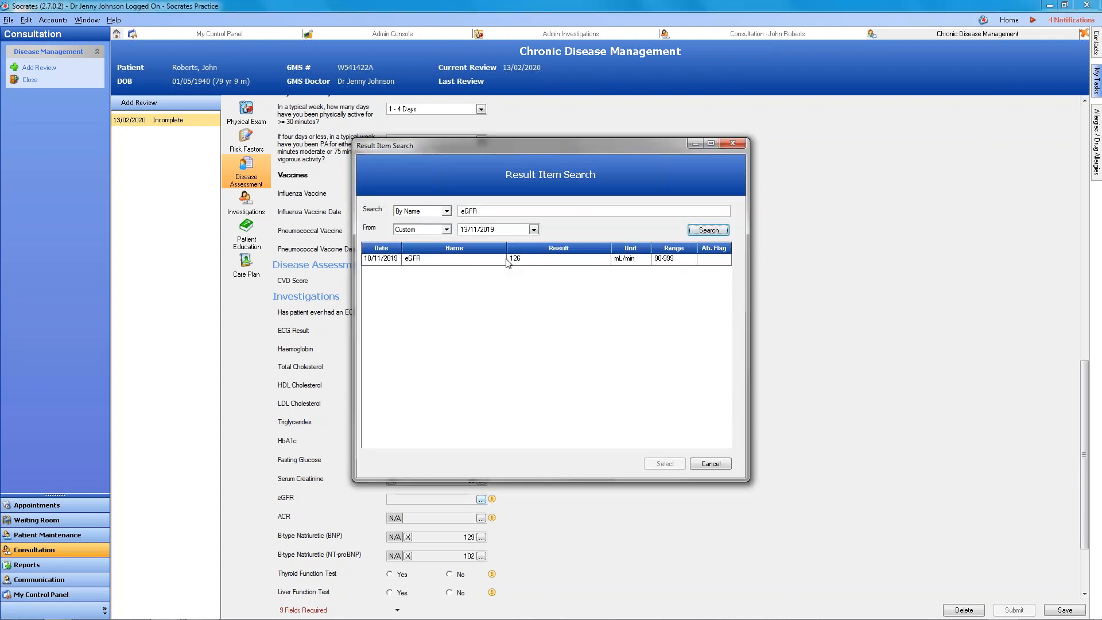
pyautogui.doubleClick(507, 259)
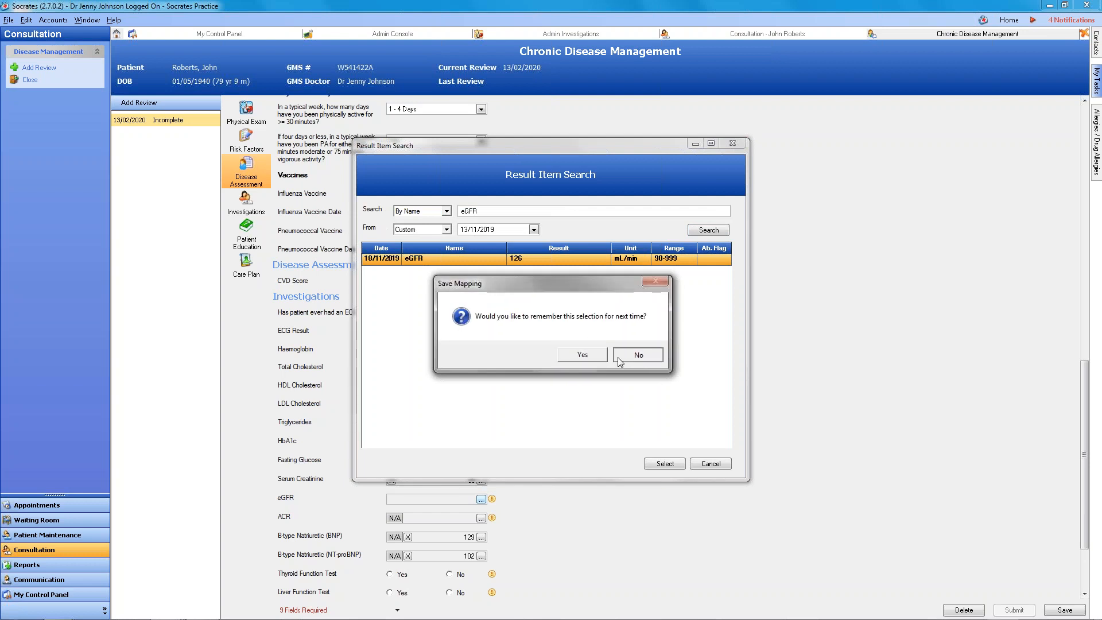
pyautogui.click(618, 358)
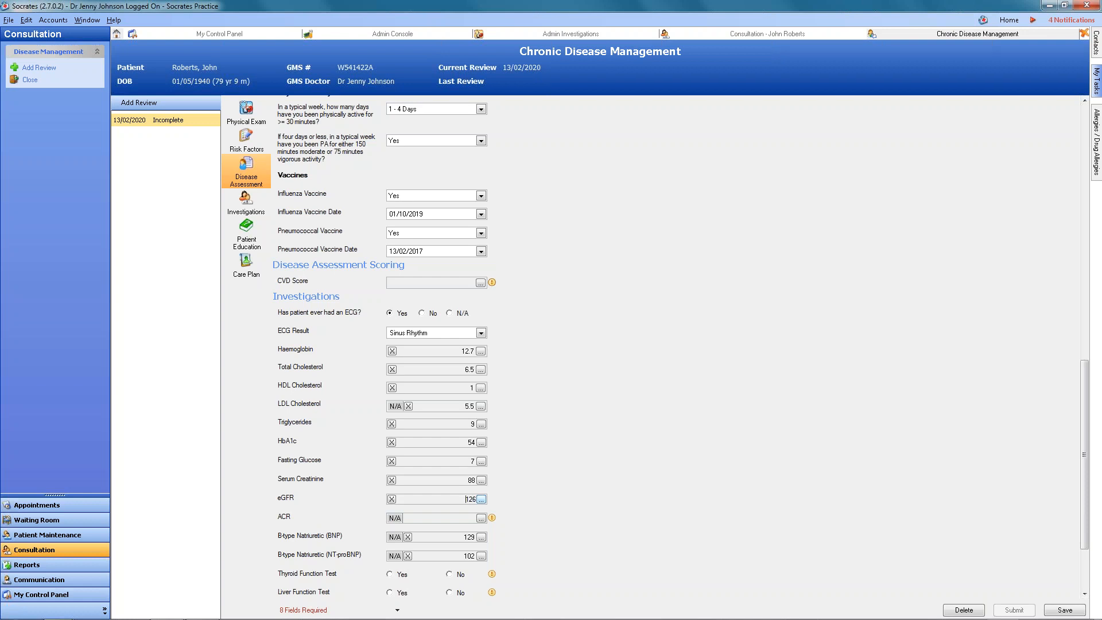
# Mark the ACR and B-type Natriuretic (BNP) investigations as not available
pyautogui.click(400, 519)
pyautogui.click(399, 538)
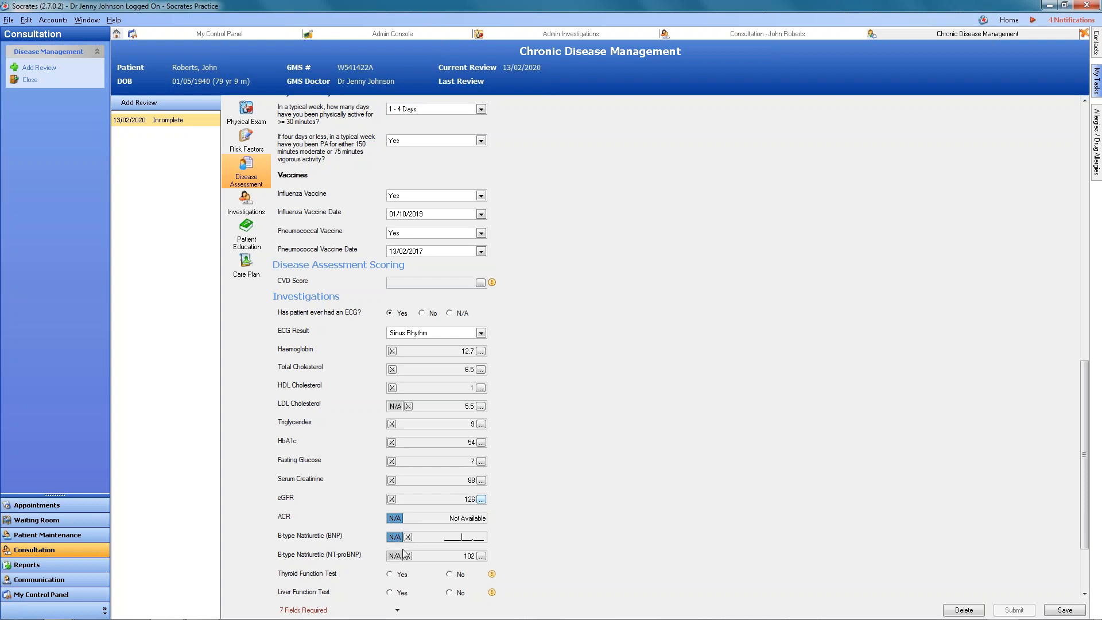
pyautogui.click(395, 537)
pyautogui.click(394, 538)
# Answer No for both the Thyroid Function Test and the Liver Function Test
pyautogui.scroll(-3, 661, 532)
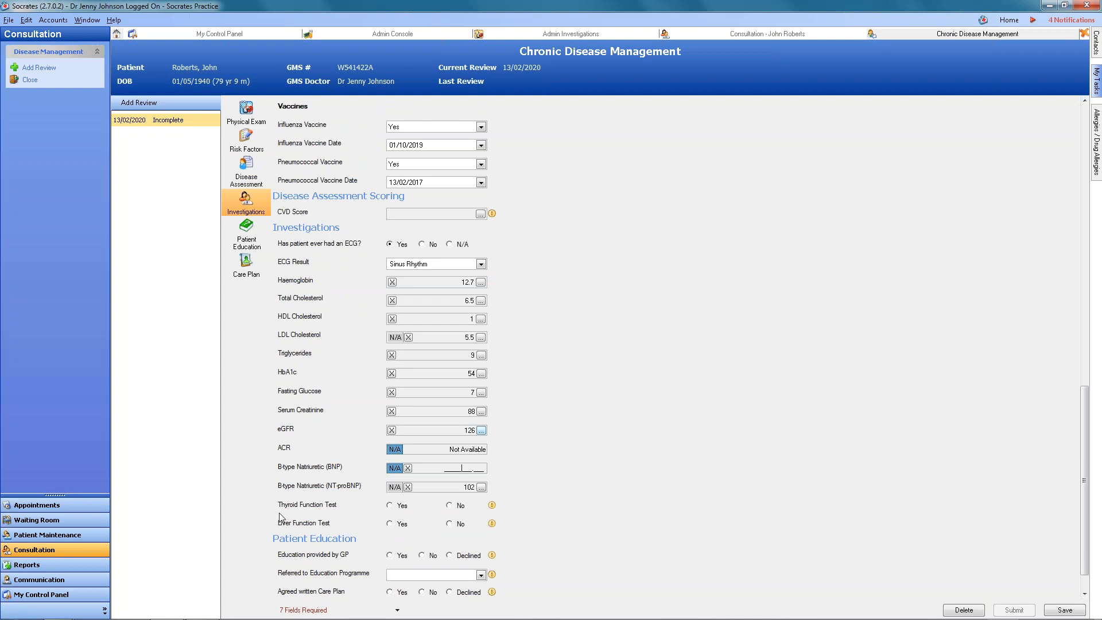
pyautogui.click(449, 506)
pyautogui.click(451, 522)
# Complete Patient Education with GP education Yes, education programme referral Yes, referral details Referred Today and agreed written care plan Yes
pyautogui.scroll(-1, 639, 542)
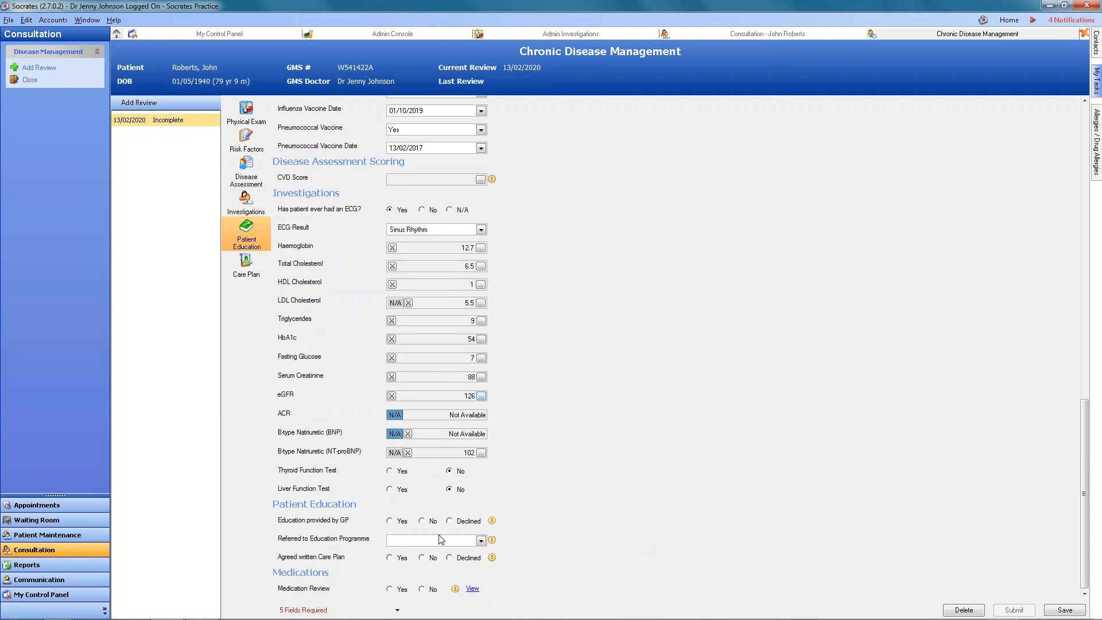
pyautogui.click(390, 520)
pyautogui.click(422, 541)
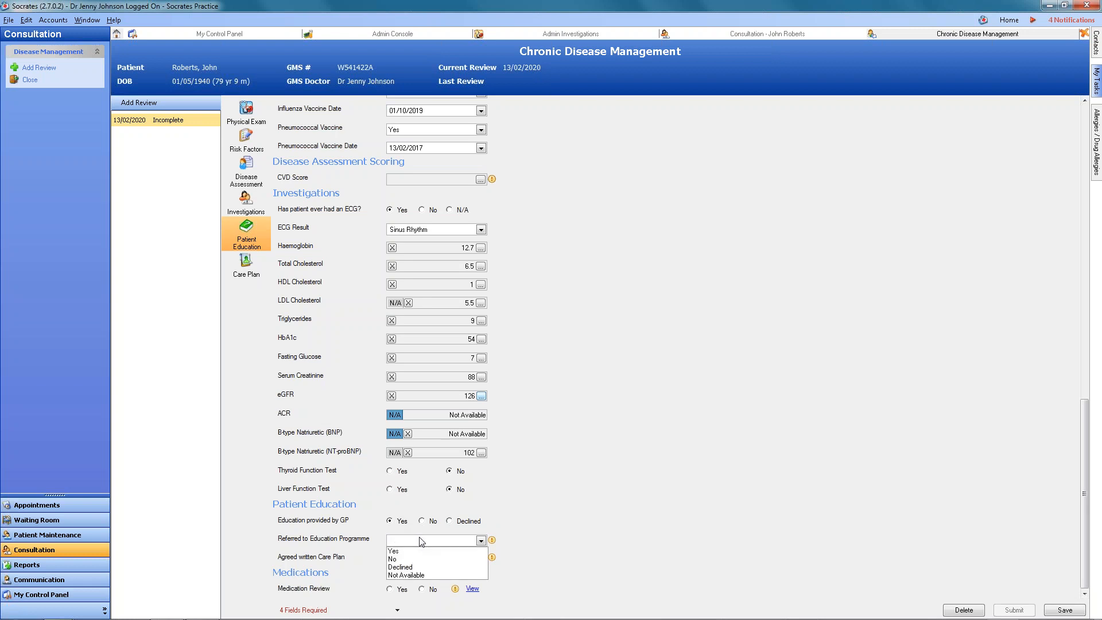
pyautogui.click(405, 551)
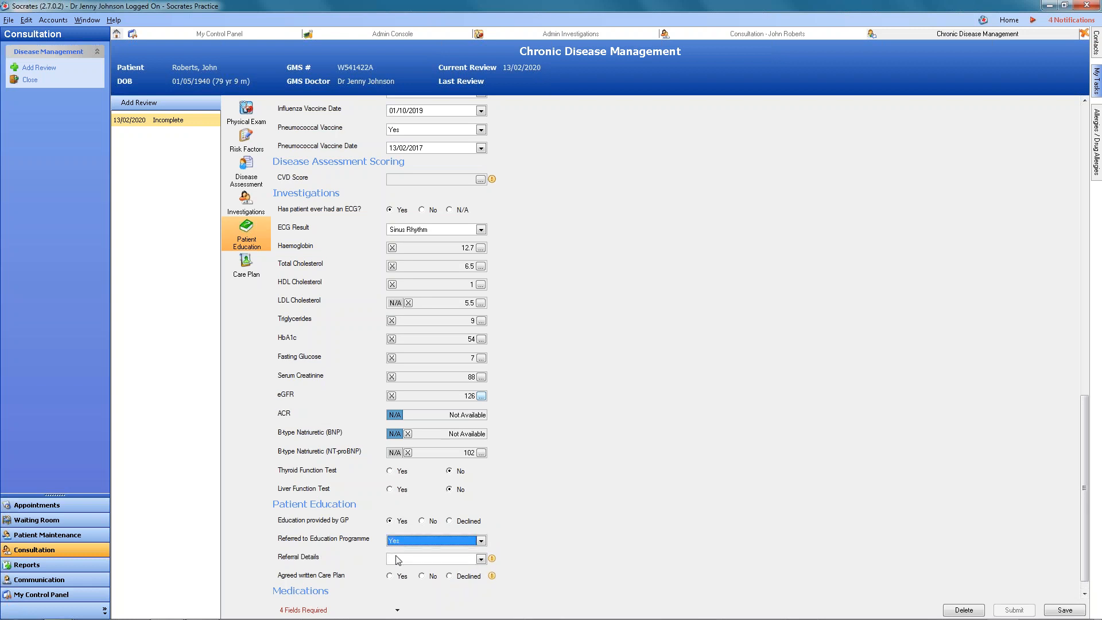
pyautogui.click(411, 559)
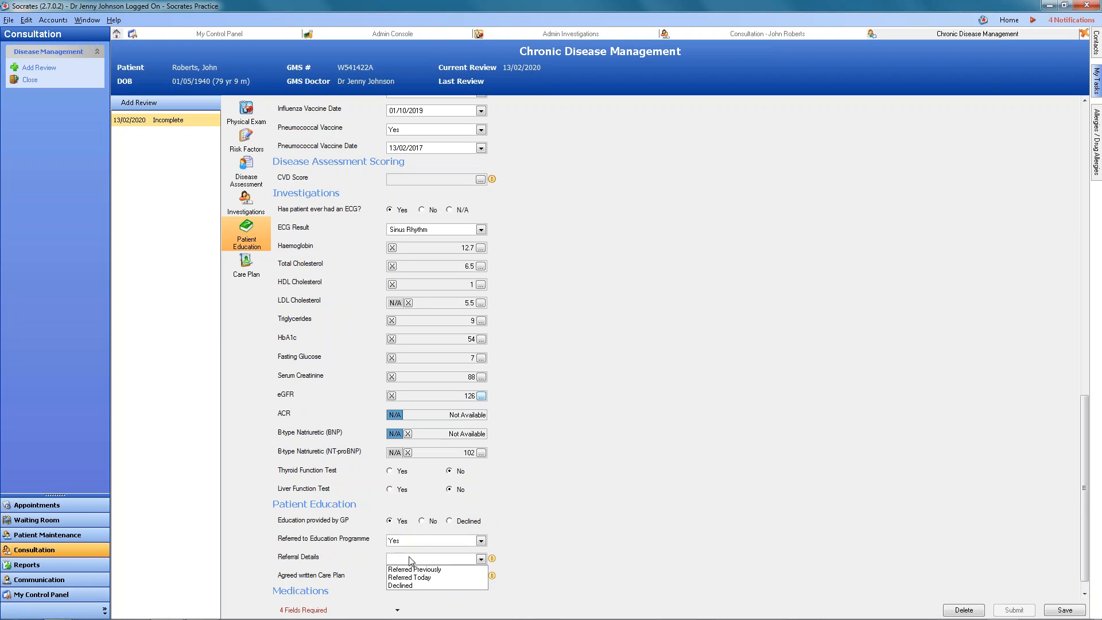
pyautogui.click(450, 576)
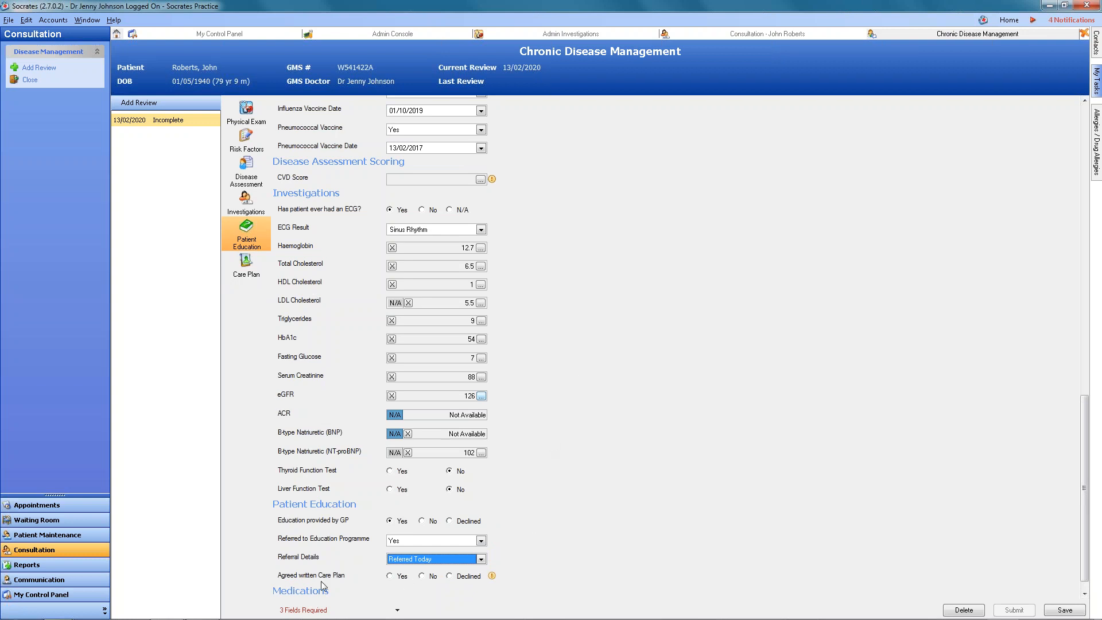
pyautogui.click(390, 577)
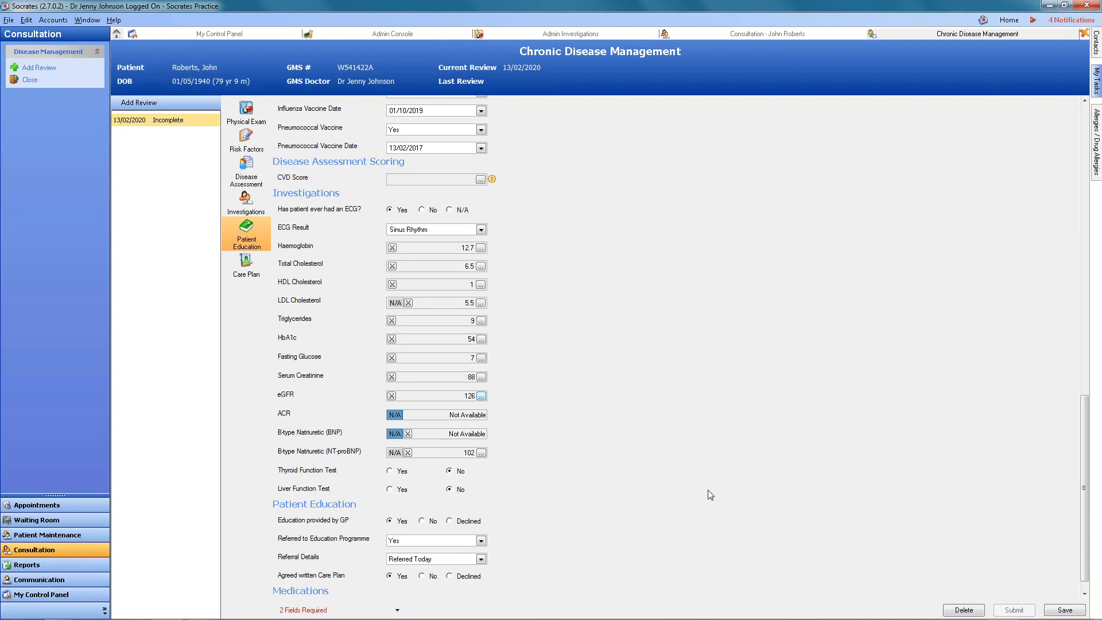
# View the patient's prescriptions from the Medications section, return to the review and set Medication Review to Yes
pyautogui.scroll(-1, 1090, 471)
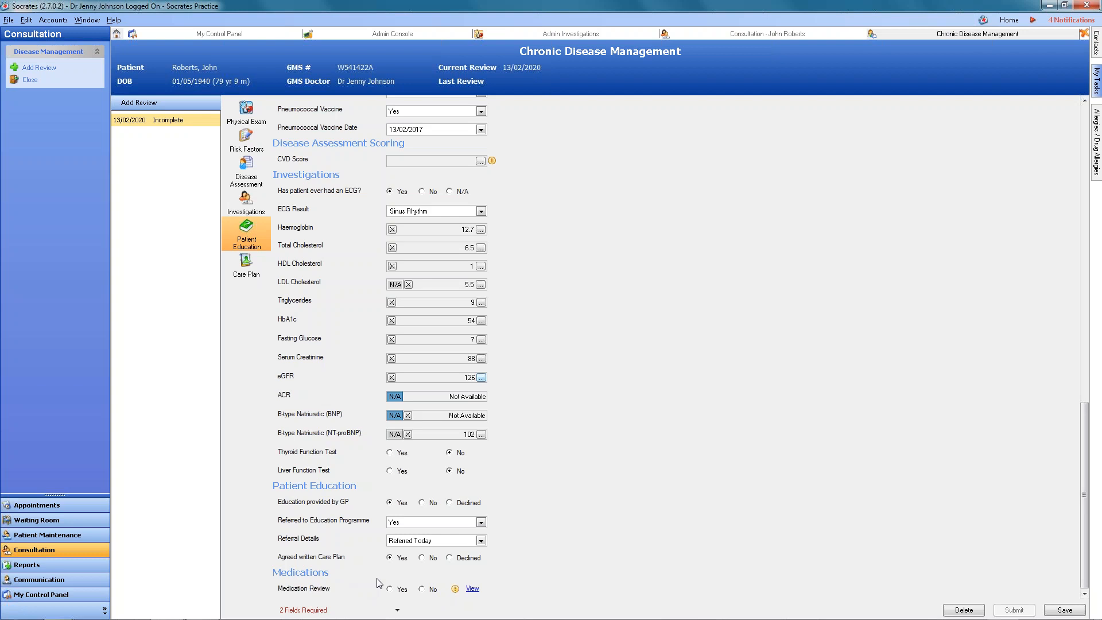
pyautogui.click(473, 589)
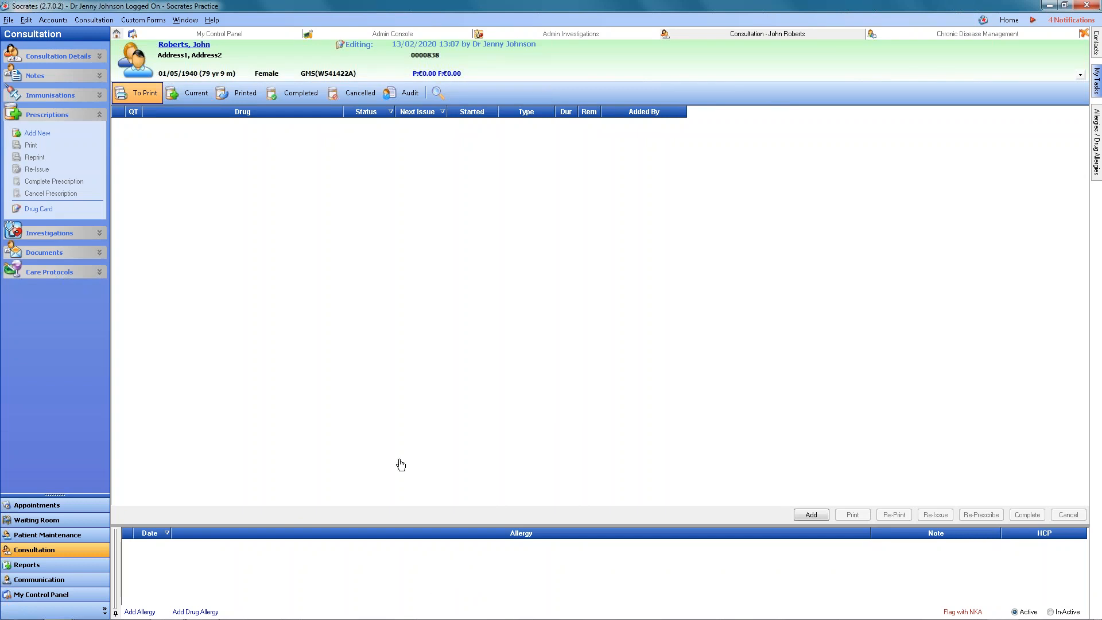
pyautogui.click(964, 34)
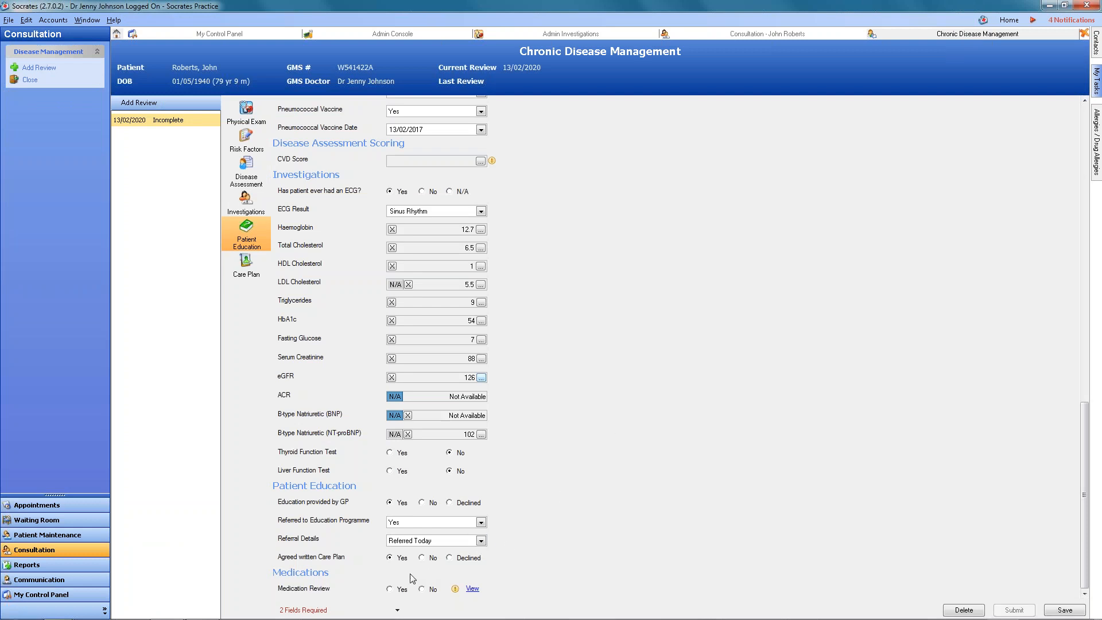
pyautogui.click(400, 592)
# Go to the CVD Score field from the list of outstanding required fields and open its QRISK v3 calculator
pyautogui.moveTo(402, 614)
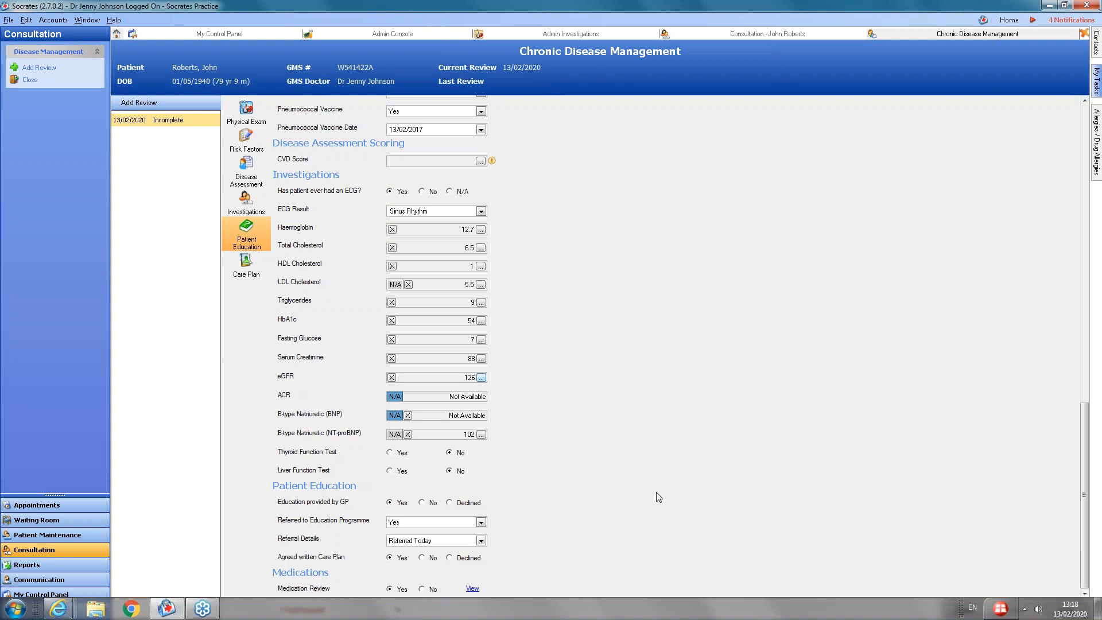
pyautogui.click(397, 609)
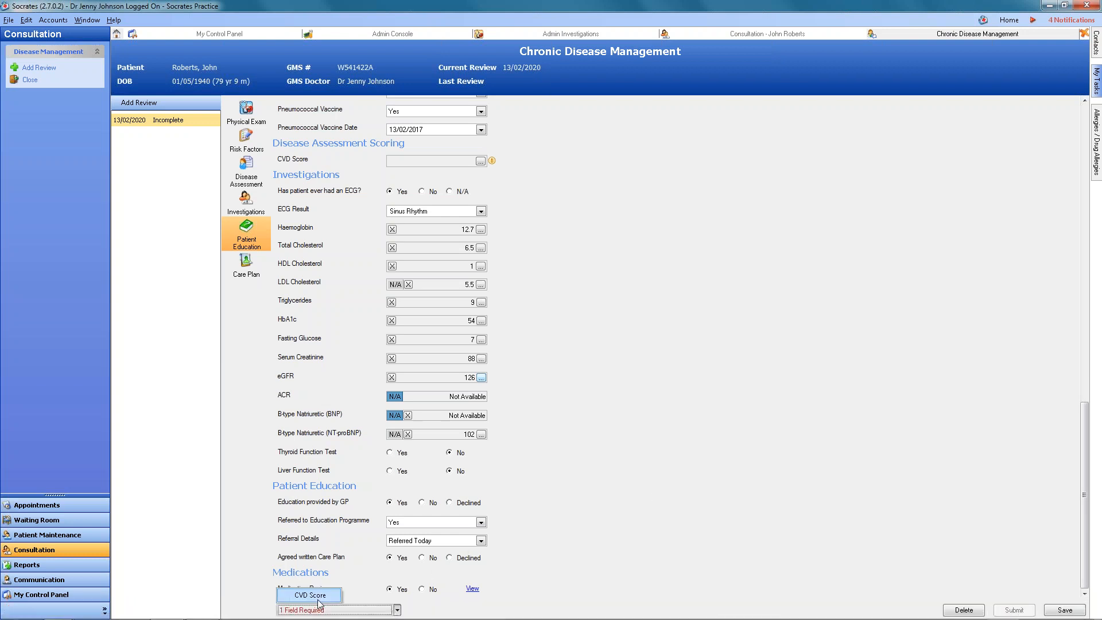
pyautogui.click(310, 595)
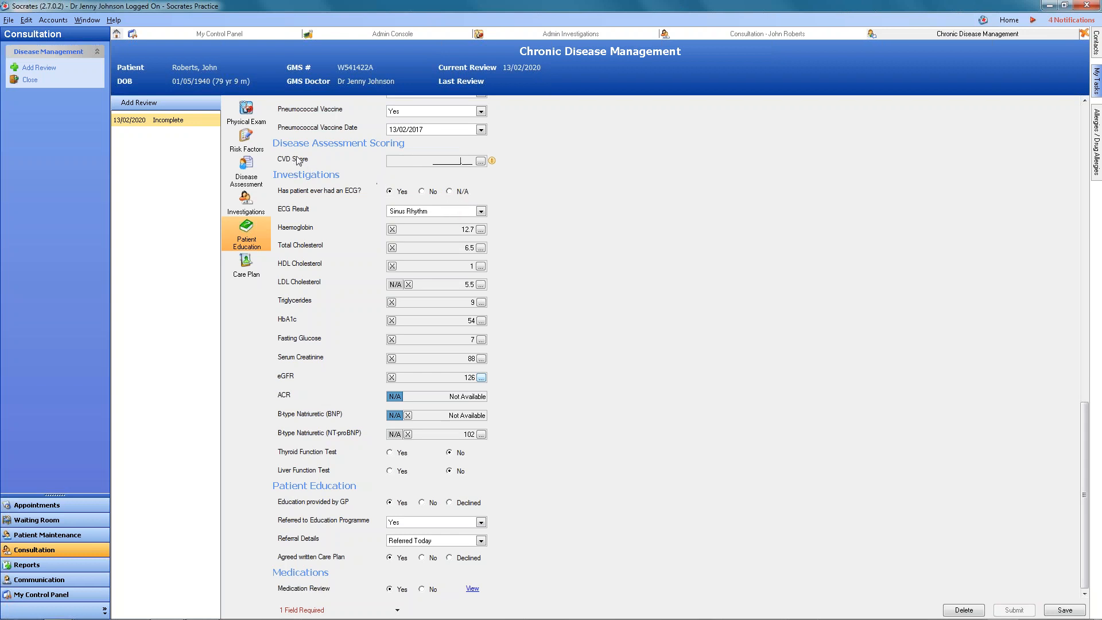
pyautogui.click(481, 161)
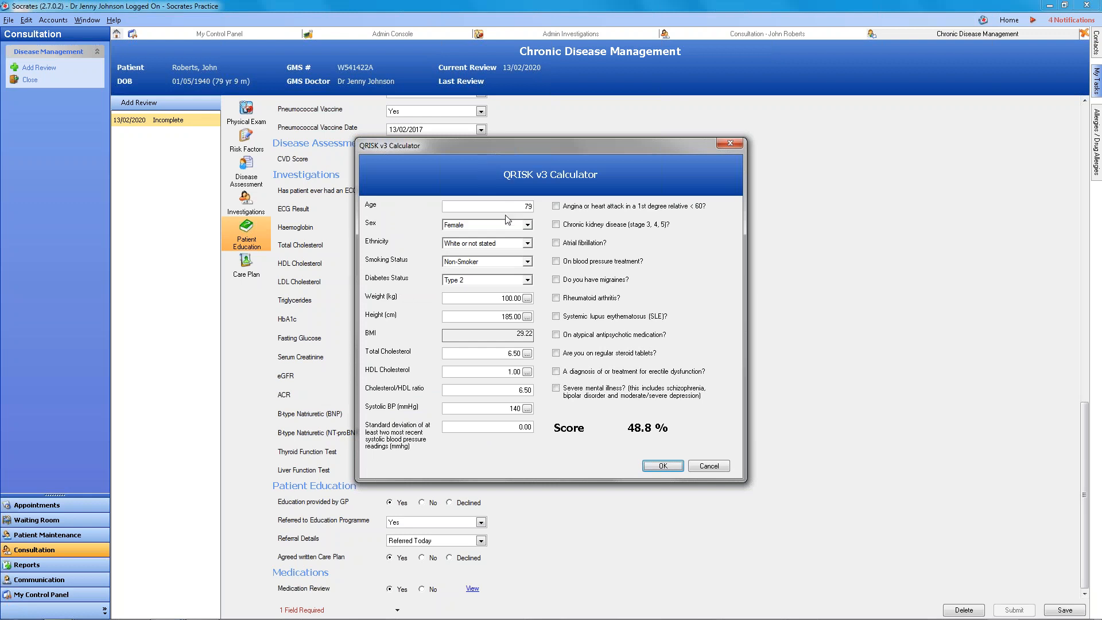
# Check the Total Cholesterol results from the QRISK v3 calculator and accept the calculated score as the CVD Score
pyautogui.doubleClick(527, 206)
pyautogui.click(527, 352)
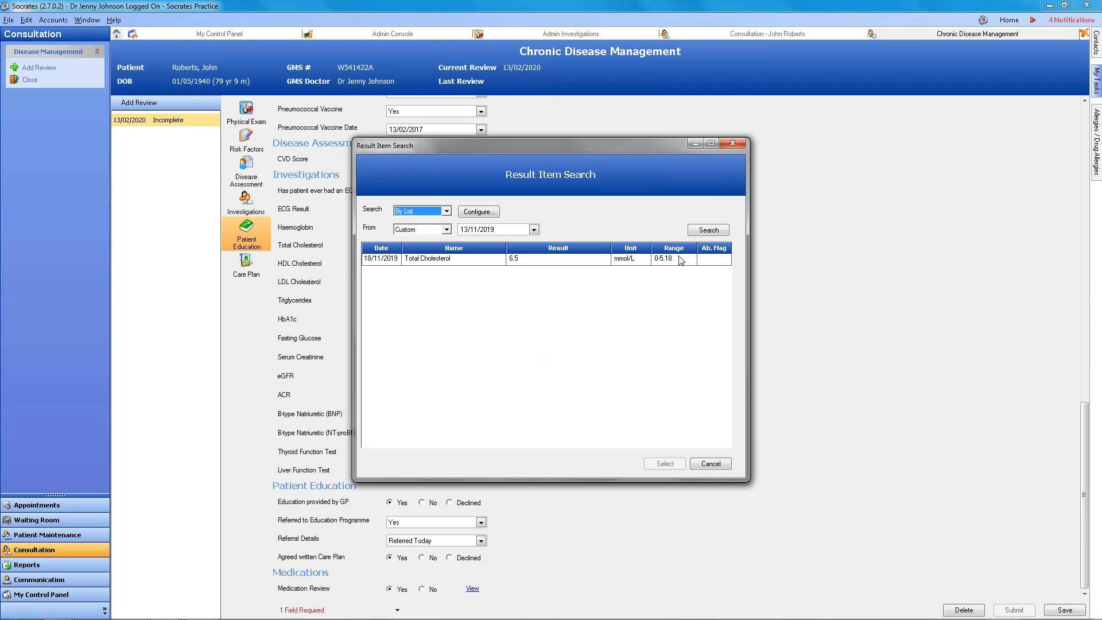
pyautogui.click(714, 232)
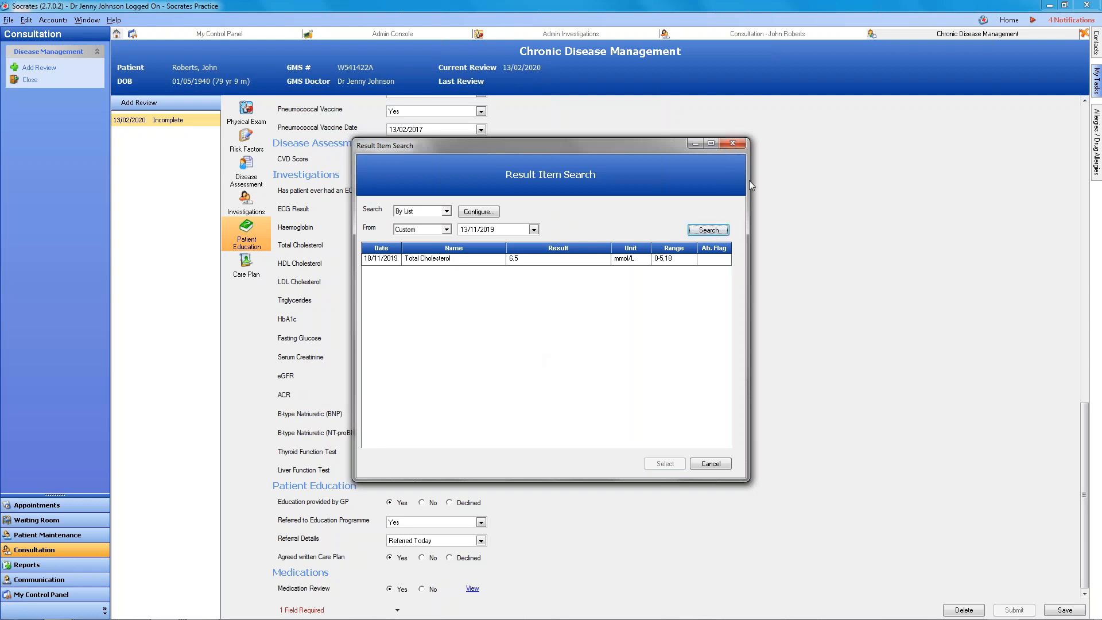
pyautogui.click(741, 143)
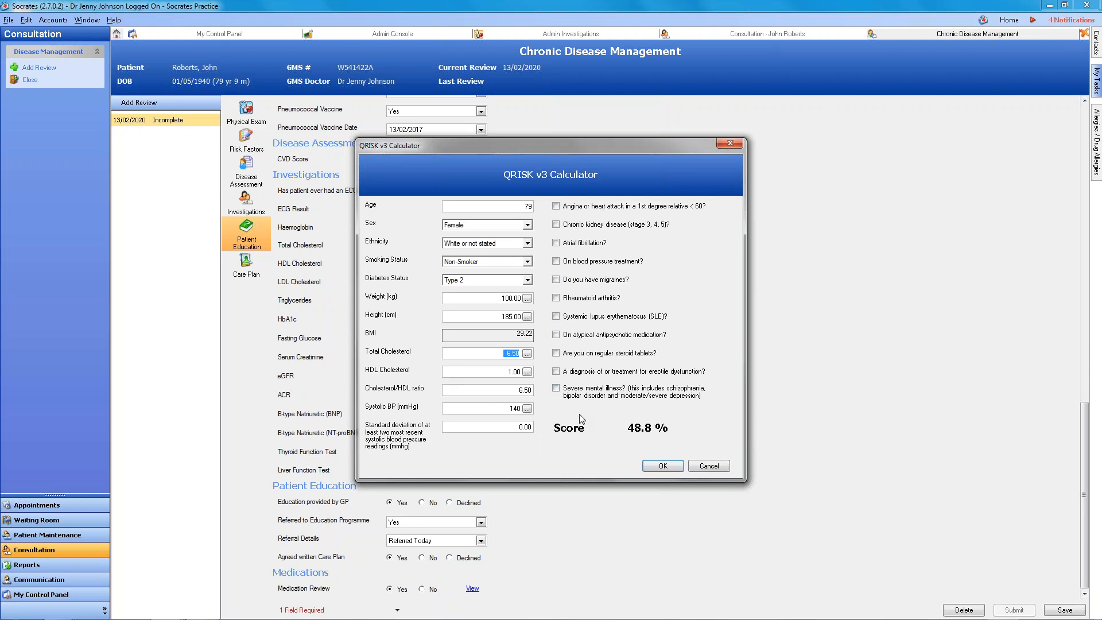
pyautogui.click(662, 466)
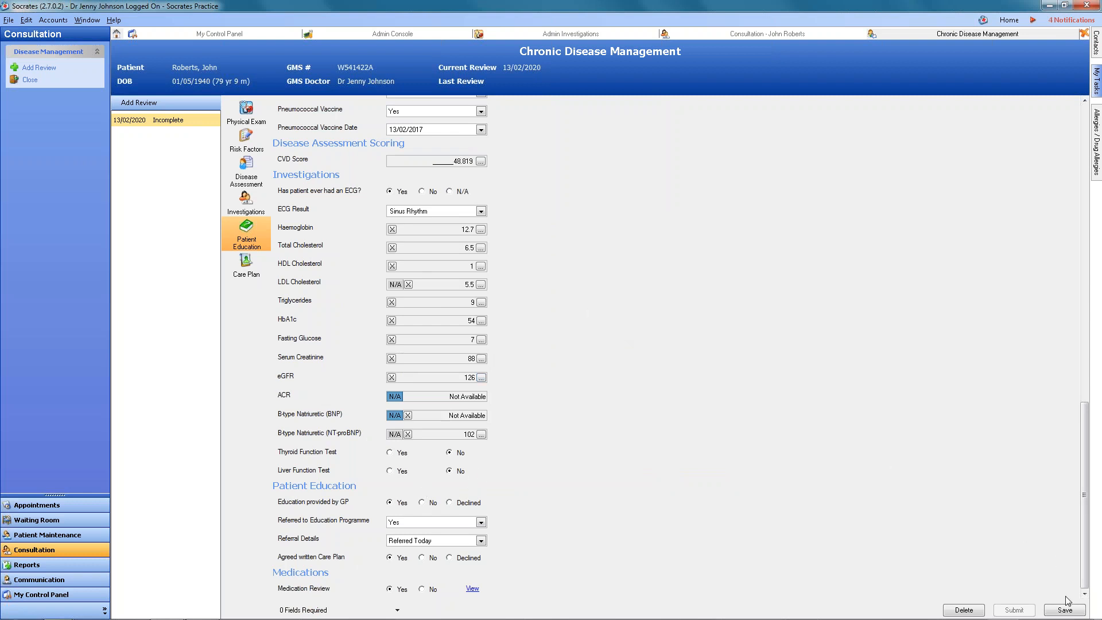
# Save the completed Chronic Disease Management review and submit it
pyautogui.click(1063, 611)
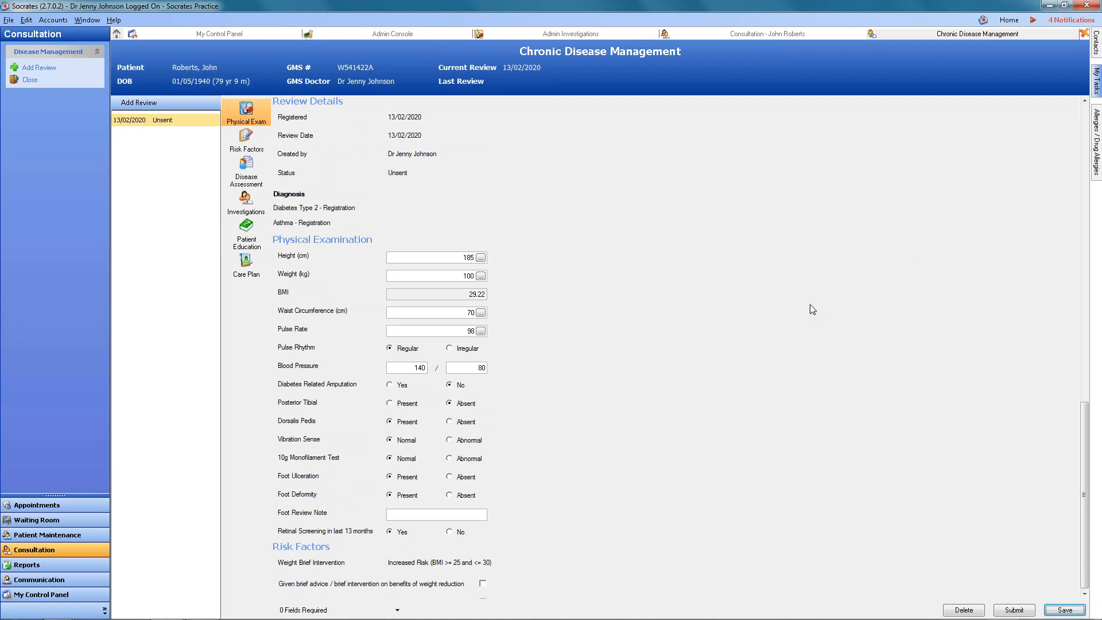
pyautogui.moveTo(1019, 618)
pyautogui.click(1019, 610)
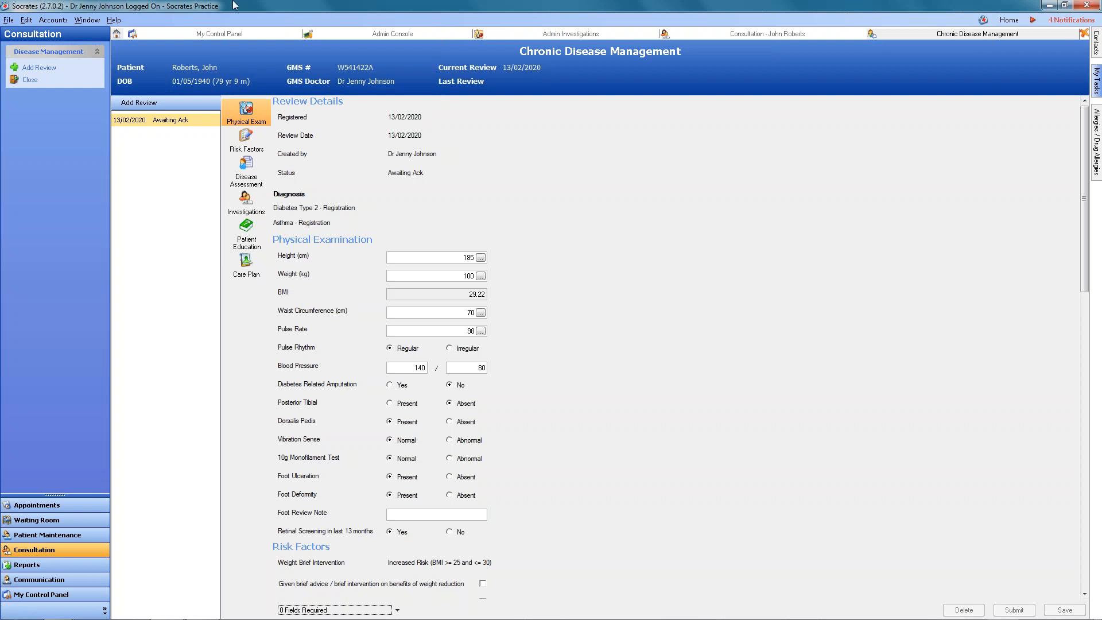
# Close all open windows and reopen the same patient's consultation record from the patient search
pyautogui.click(834, 33)
pyautogui.click(186, 22)
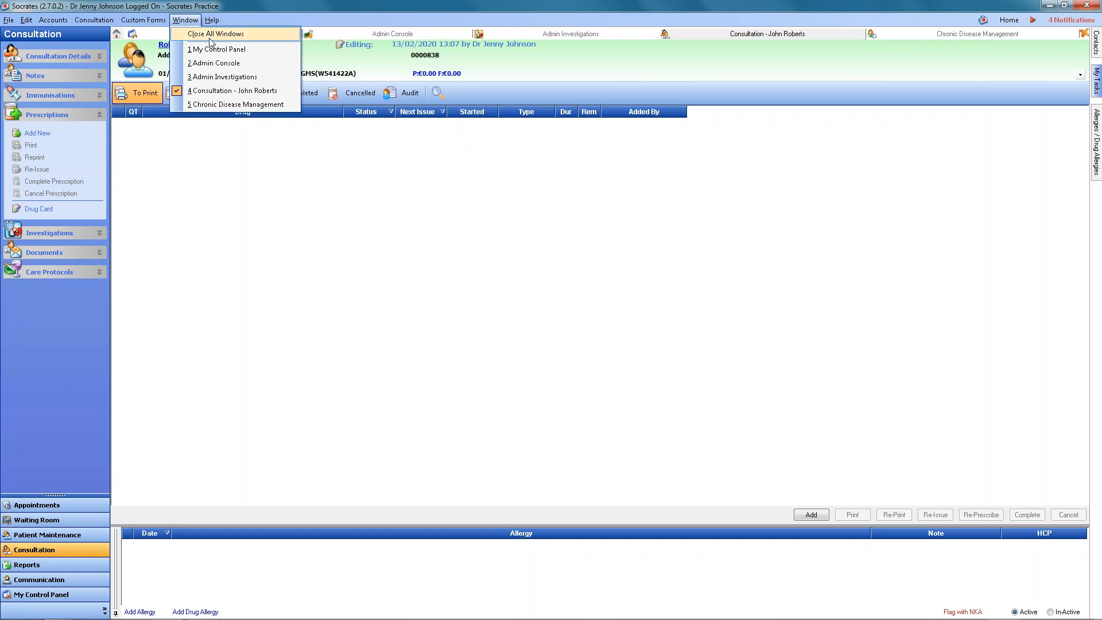
pyautogui.click(215, 34)
pyautogui.click(556, 352)
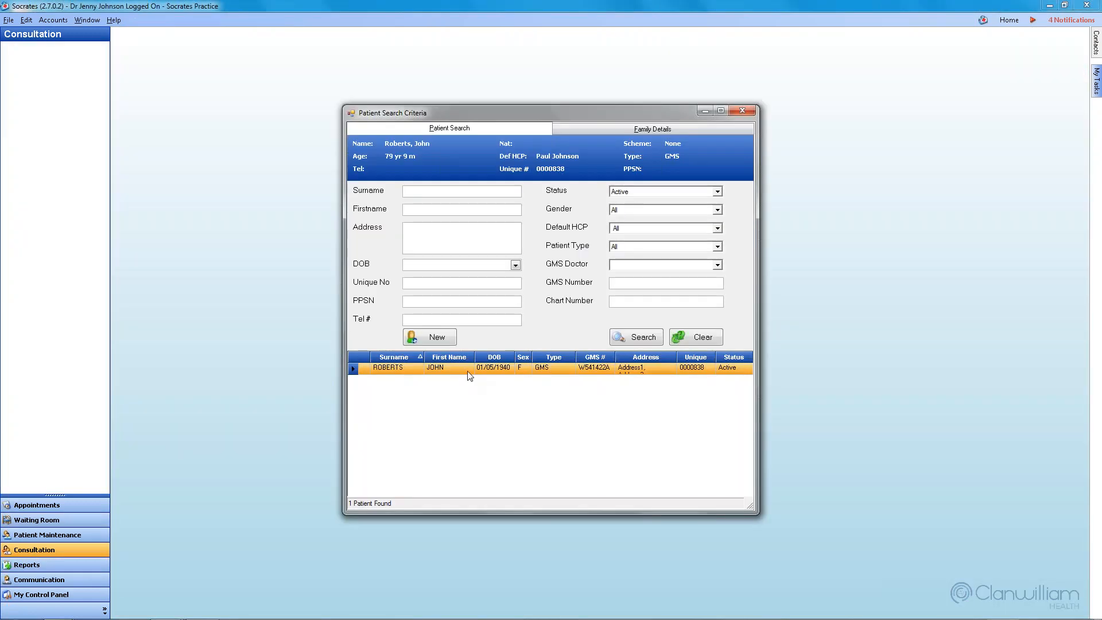
pyautogui.doubleClick(482, 360)
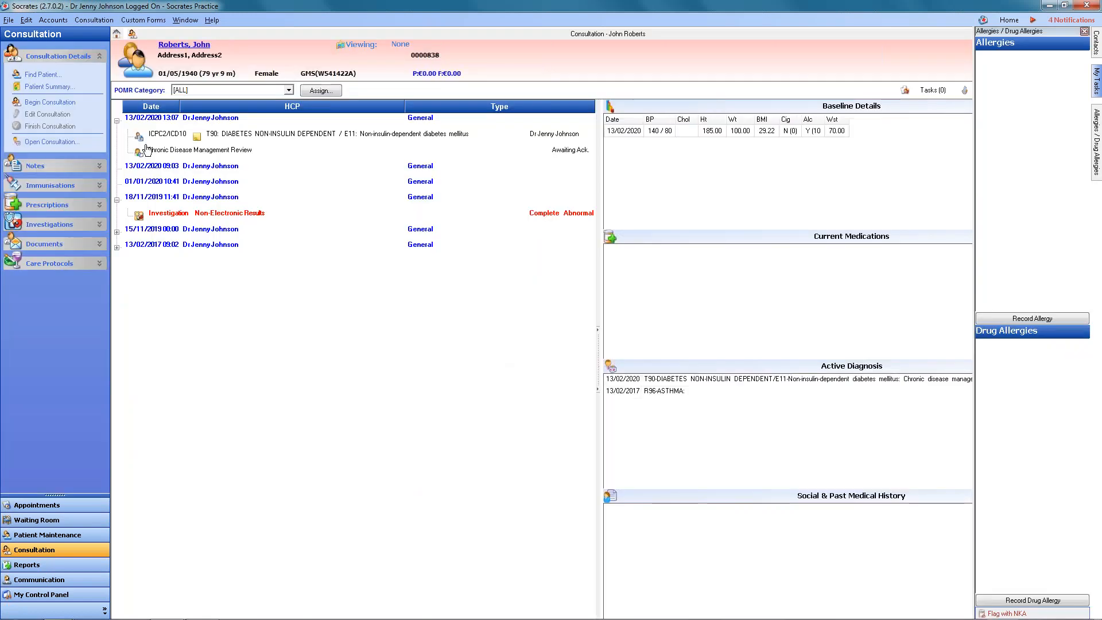
# Inspect the patient's non-insulin dependent diabetes note dated 13/02/2020 and return to the consultation details
pyautogui.click(55, 167)
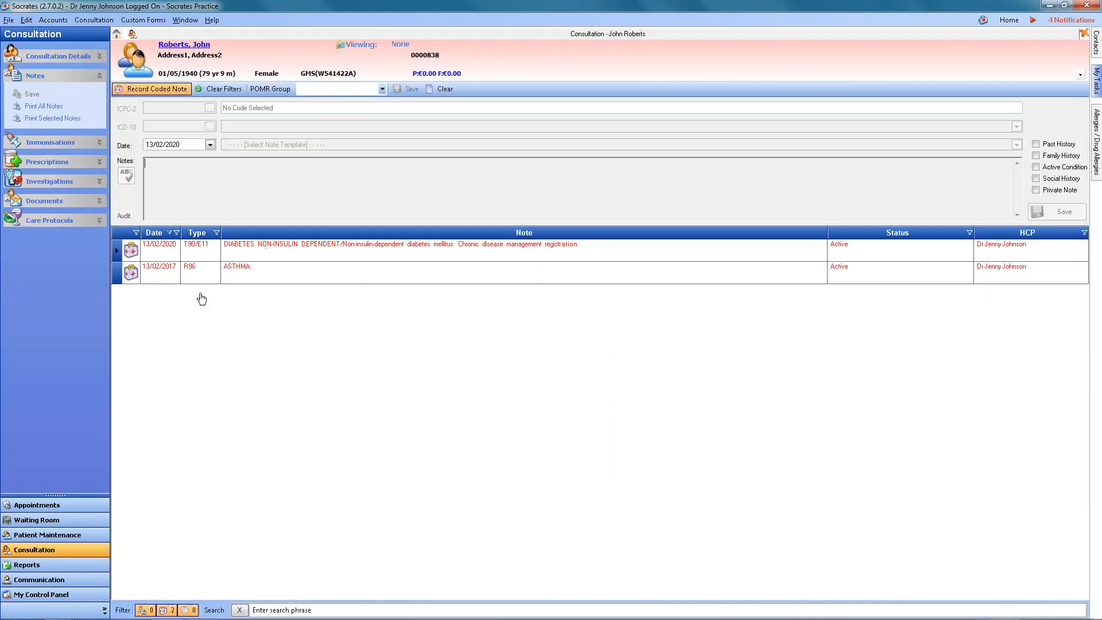
pyautogui.click(229, 255)
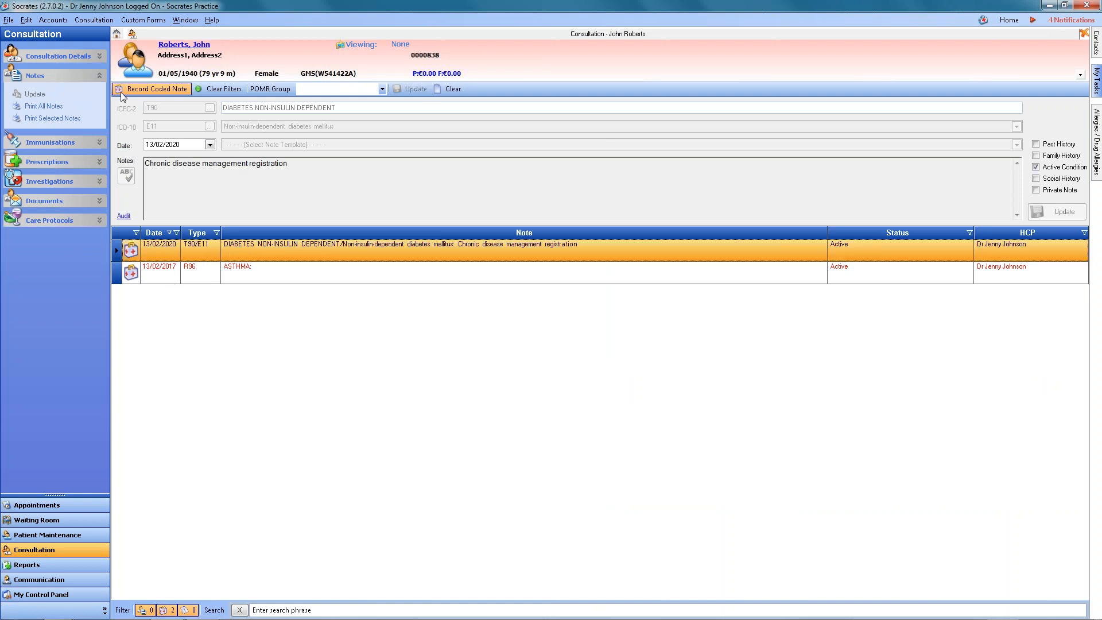
pyautogui.click(43, 59)
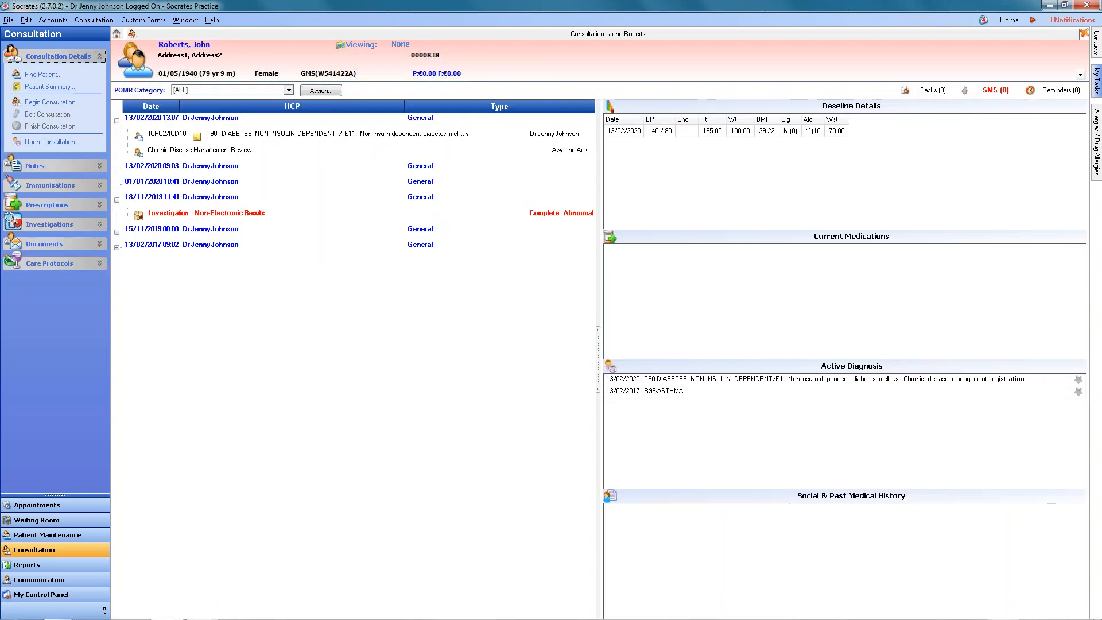
# Begin a new General consultation at Master Surgery and open the Chronic Disease Management care protocol
pyautogui.click(49, 102)
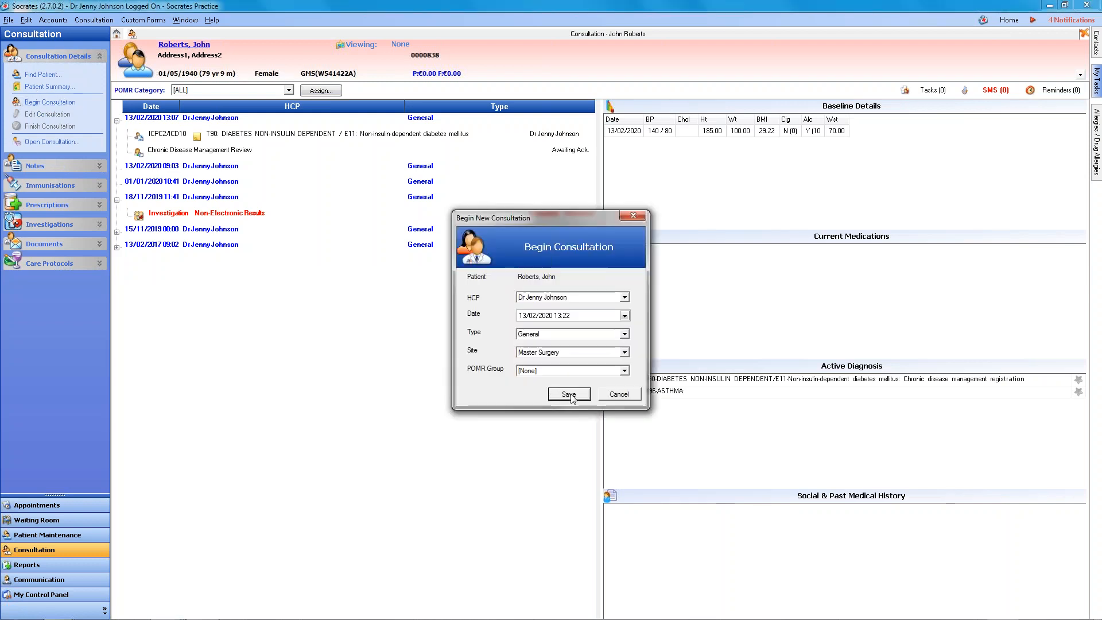
pyautogui.click(571, 392)
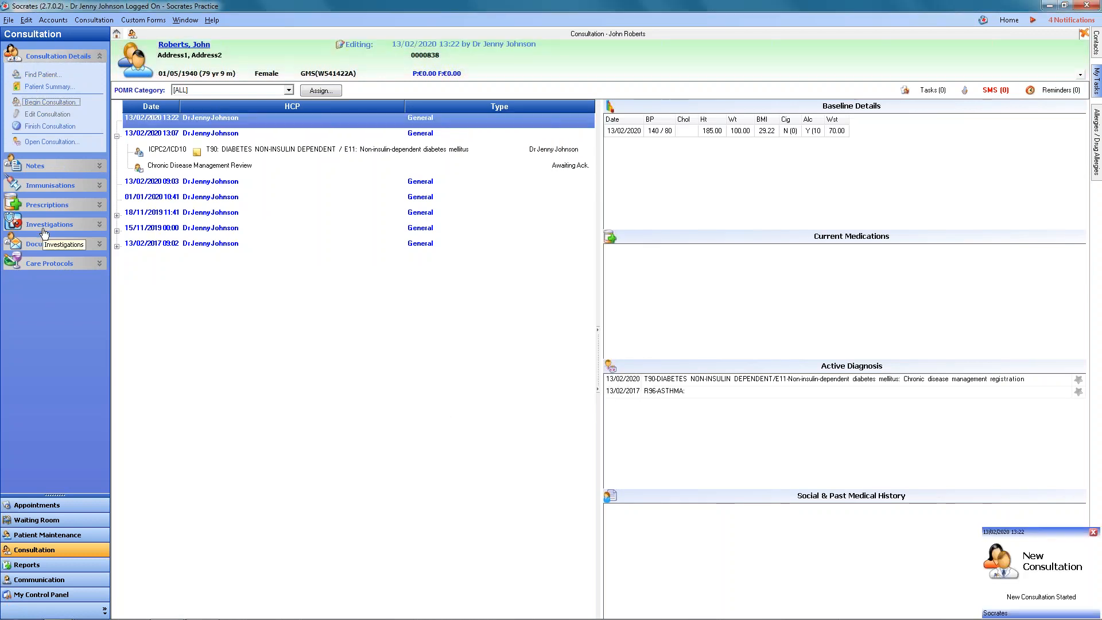
pyautogui.click(55, 263)
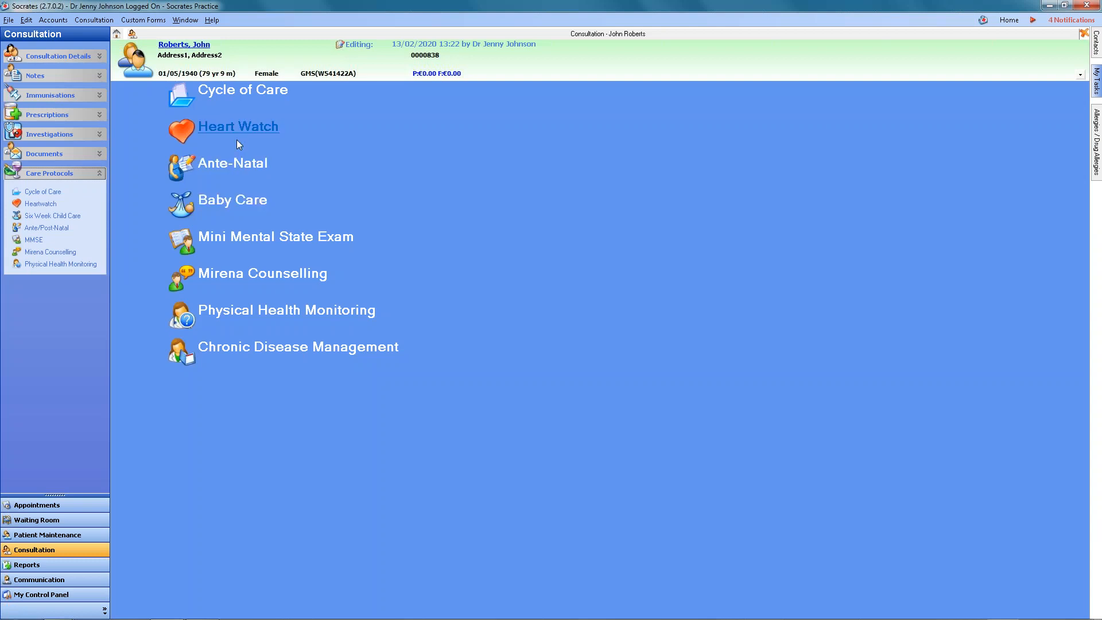
pyautogui.click(258, 348)
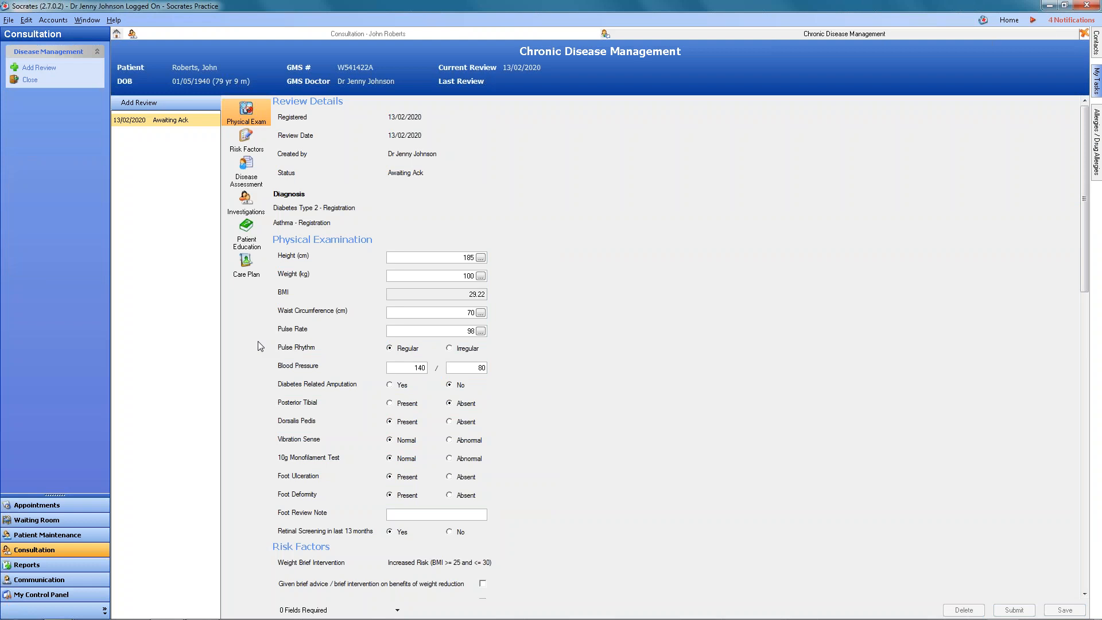
# Add a new Chronic Disease Management review and set its review date to 13/07/2020
pyautogui.click(131, 104)
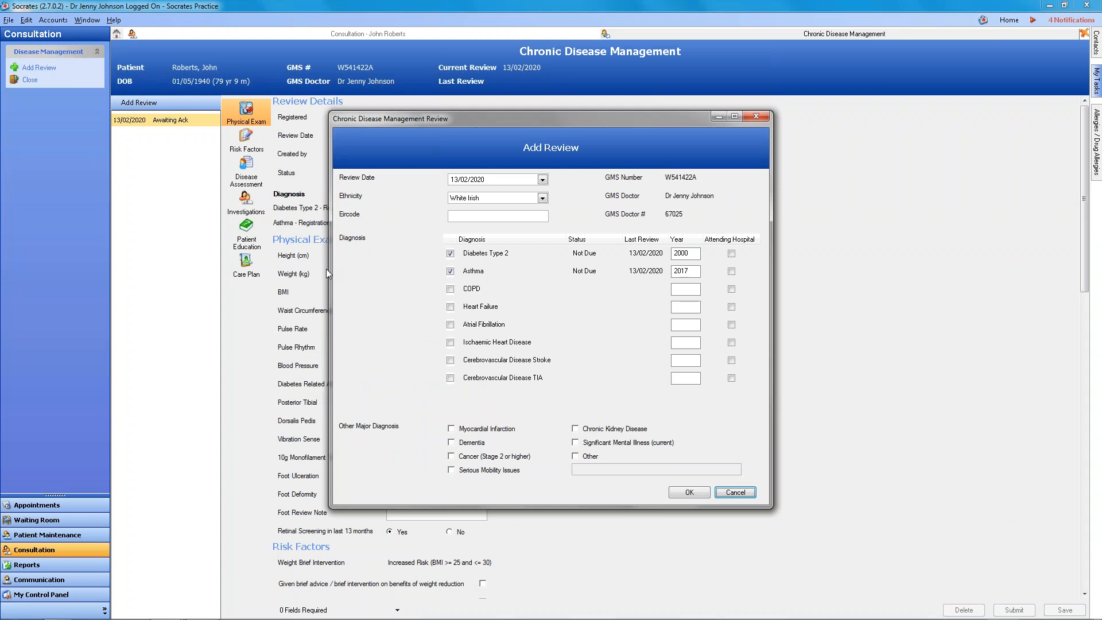
pyautogui.click(462, 181)
pyautogui.write('05')
pyautogui.press('BackSpace')
pyautogui.write('7')
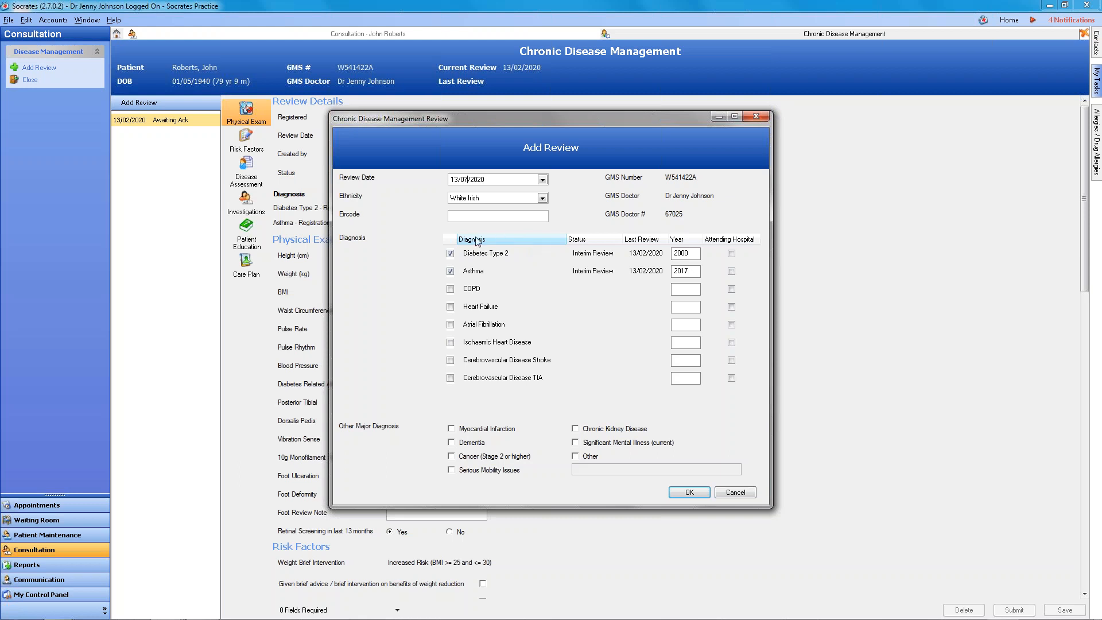
# Add Atrial Fibrillation with diagnosis year 2020 to the new review and create the review
pyautogui.click(451, 324)
pyautogui.click(687, 325)
pyautogui.write('2020')
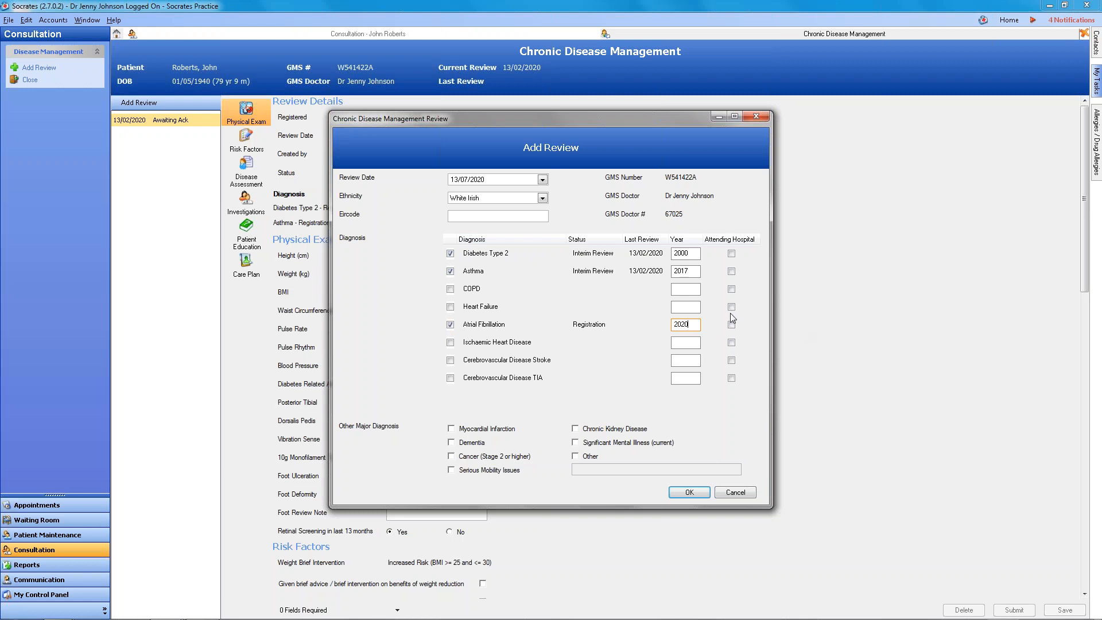
pyautogui.click(701, 494)
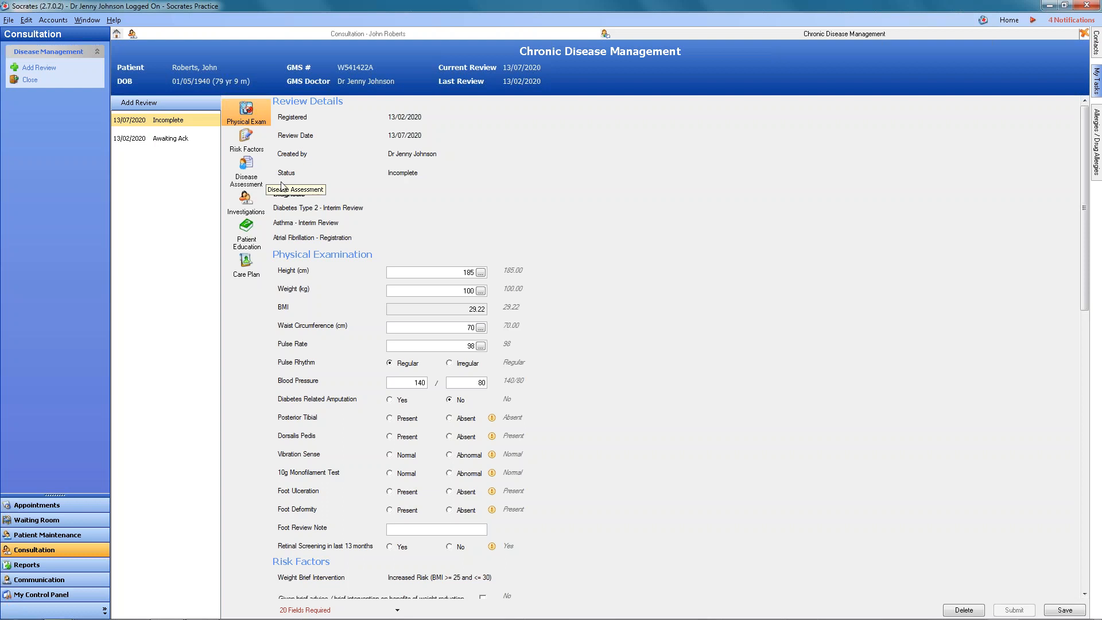
# In the 13/02/2020 review's care plan, answer No to medication concerns, enter "Yes" for issues discussed and "Drugs" for health concerns
pyautogui.click(155, 140)
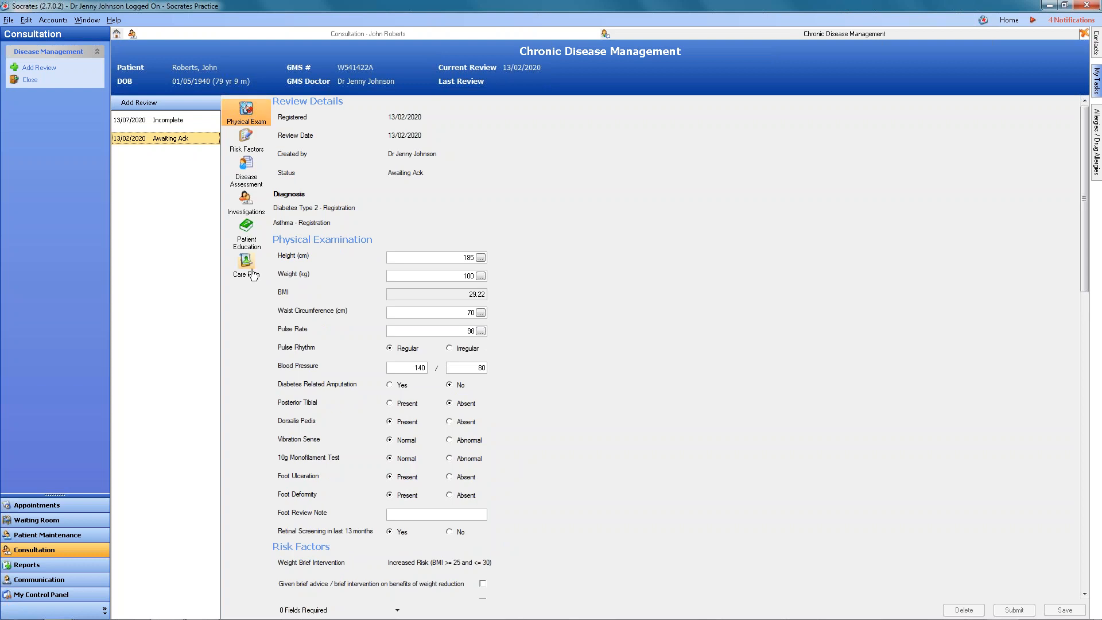
pyautogui.click(253, 273)
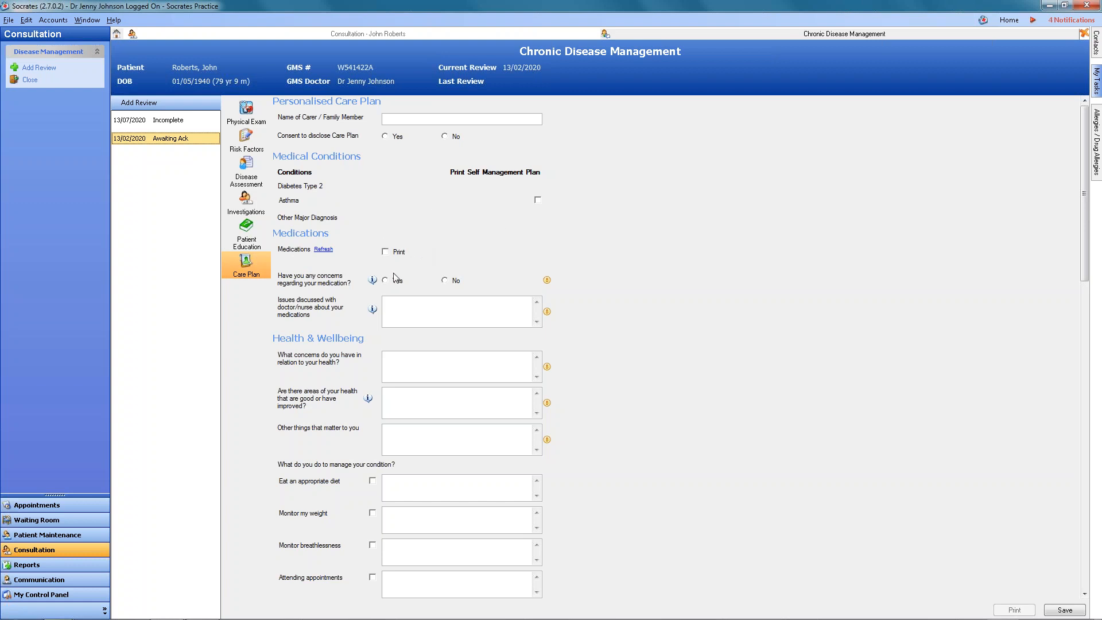
pyautogui.click(445, 281)
pyautogui.click(413, 313)
pyautogui.write('Yes')
pyautogui.click(428, 366)
pyautogui.write('Drugs')
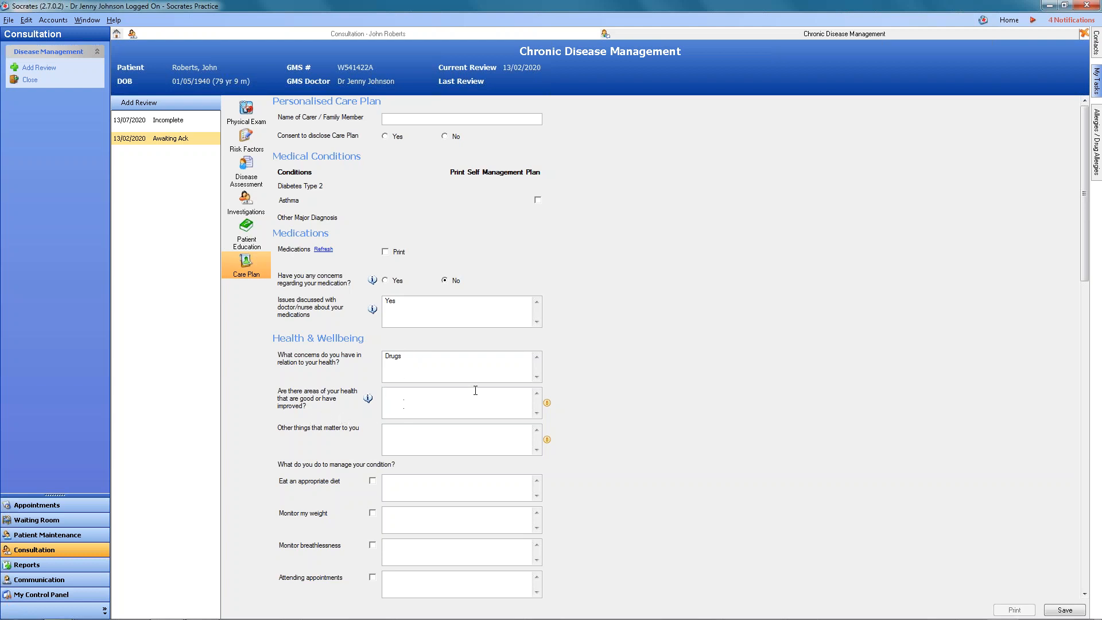
# Note starting more exercise as the improved health area, enter "hhh" for other things that matter, and mark eating an appropriate diet
pyautogui.write('Starting doing more')
pyautogui.write(' exer')
pyautogui.write('er')
pyautogui.click(410, 433)
pyautogui.write('hhh')
pyautogui.click(373, 482)
# Examine the care plan's condition management, MECC Intervention, Vaccines and Goals sections
pyautogui.scroll(-10, 1084, 255)
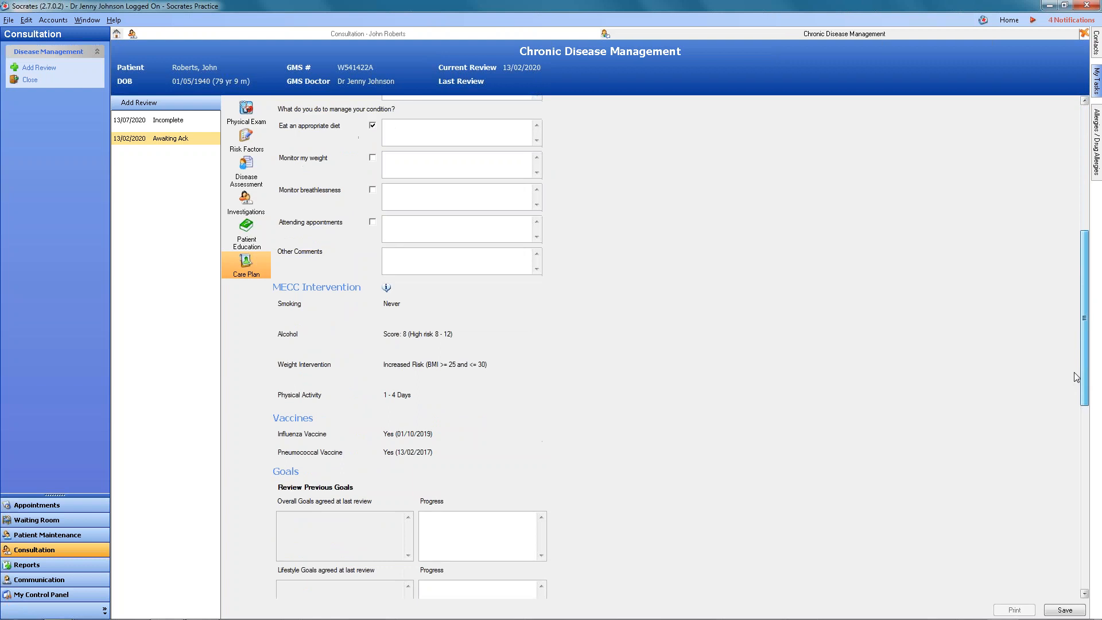
pyautogui.scroll(4, 1069, 338)
pyautogui.scroll(-10, 1066, 390)
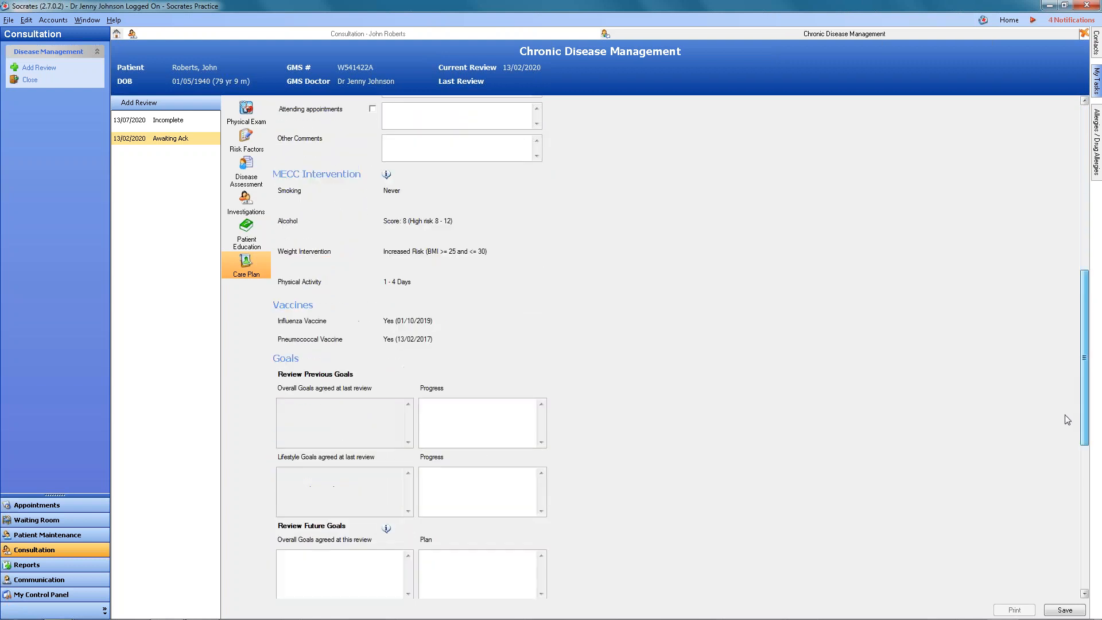
pyautogui.scroll(-3, 1062, 447)
pyautogui.scroll(7, 1044, 425)
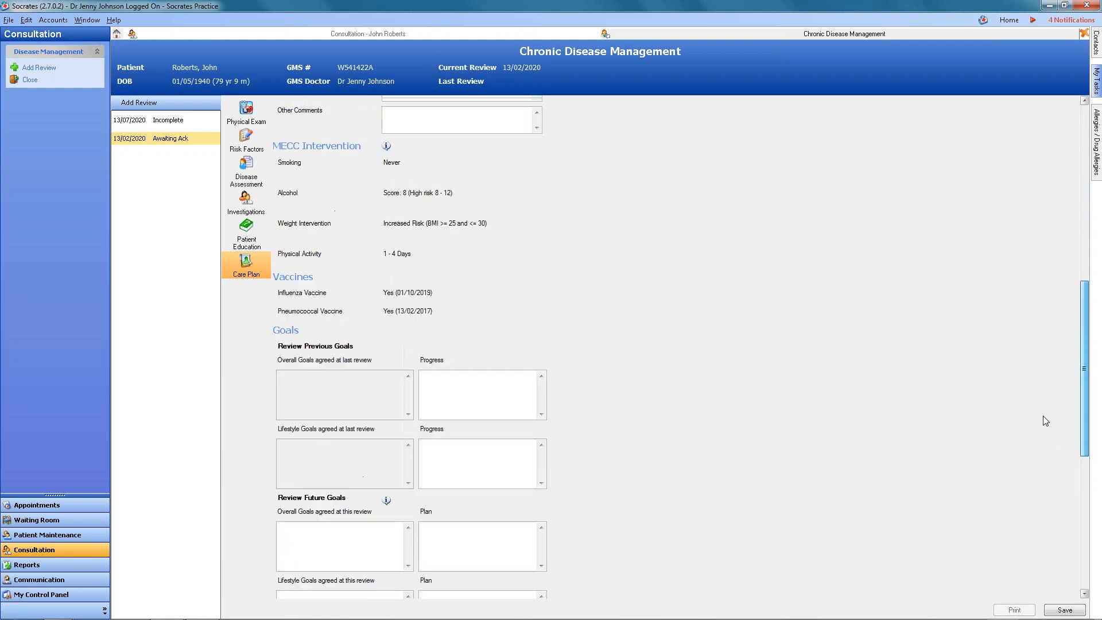
pyautogui.scroll(4, 1038, 402)
pyautogui.scroll(-4, 1030, 379)
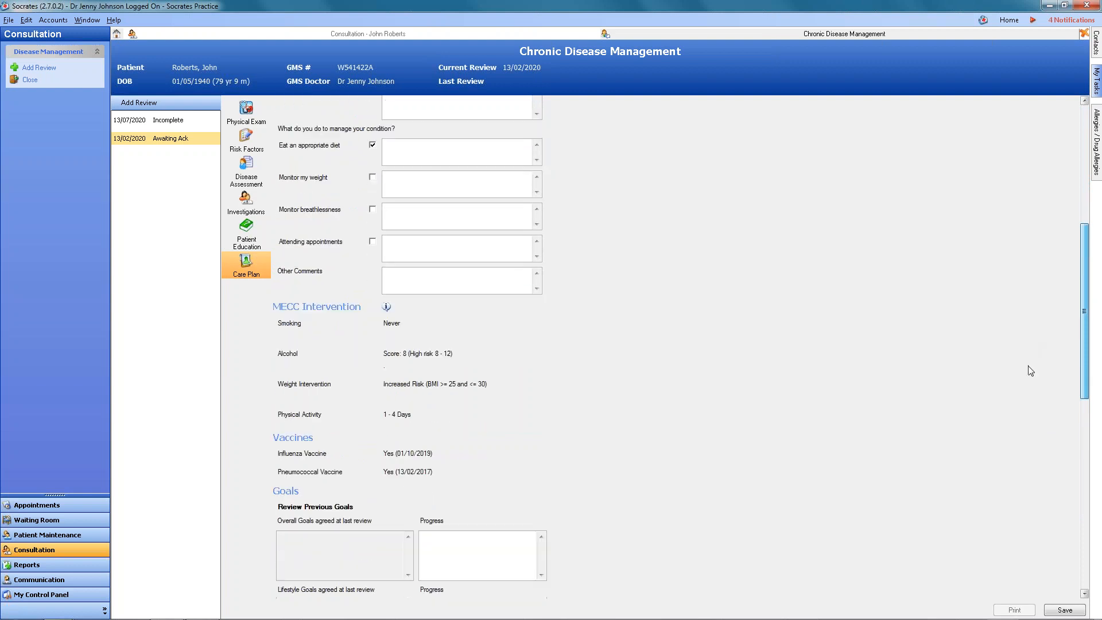
pyautogui.scroll(-3, 1032, 404)
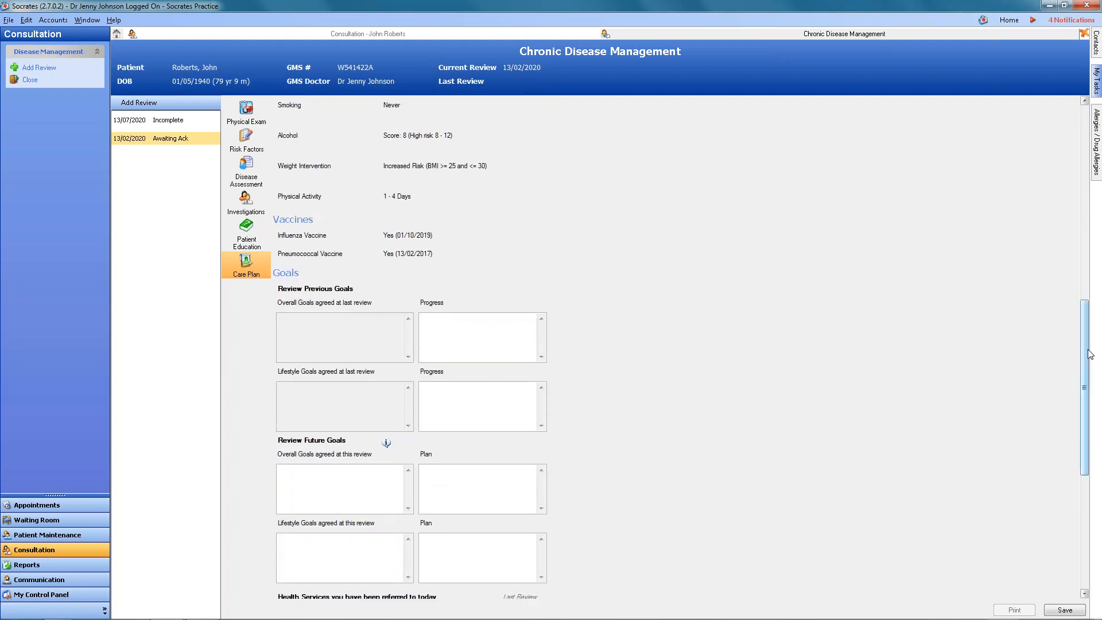
# Record today's referrals to Dietician and Smoking Cessation in the care plan and save it
pyautogui.moveTo(1084, 359); pyautogui.dragTo(1083, 468)
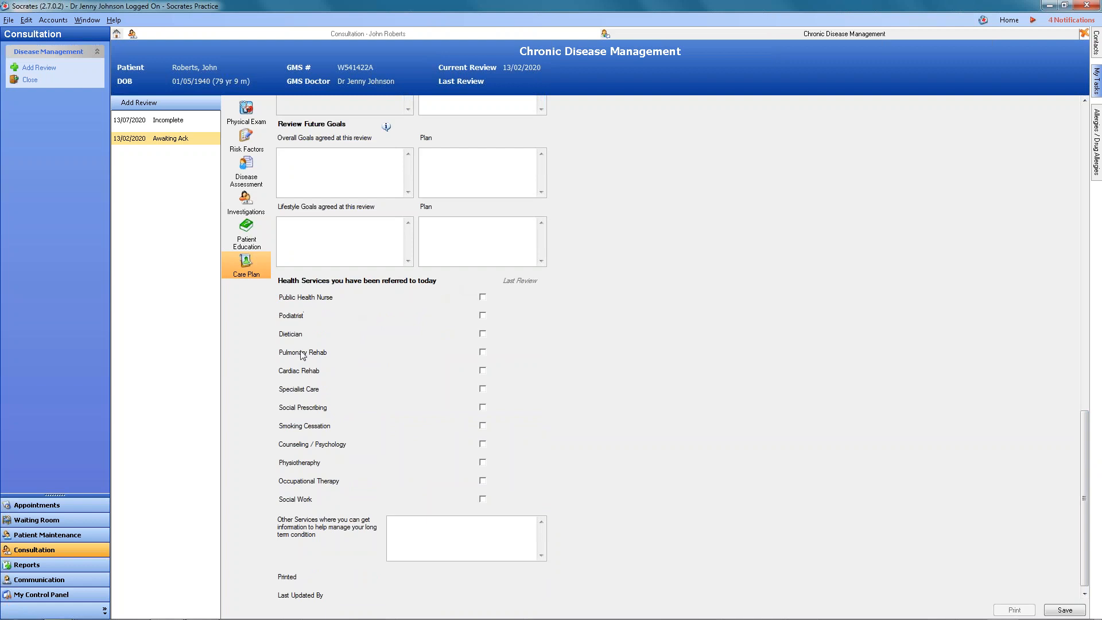
pyautogui.click(483, 335)
pyautogui.click(482, 426)
pyautogui.scroll(-1, 582, 482)
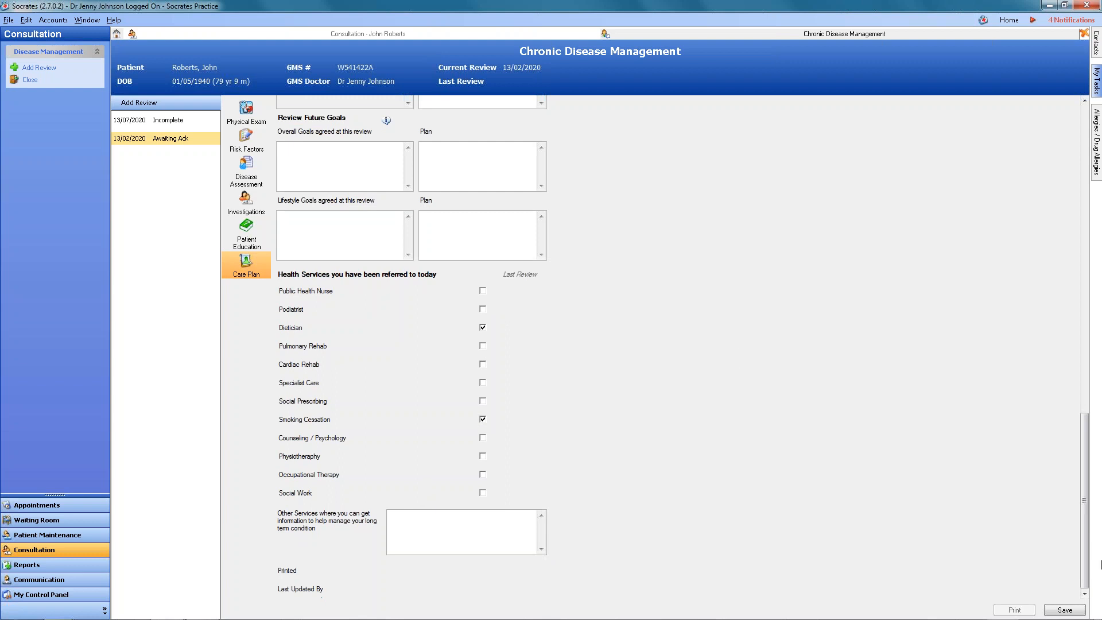
pyautogui.click(1067, 610)
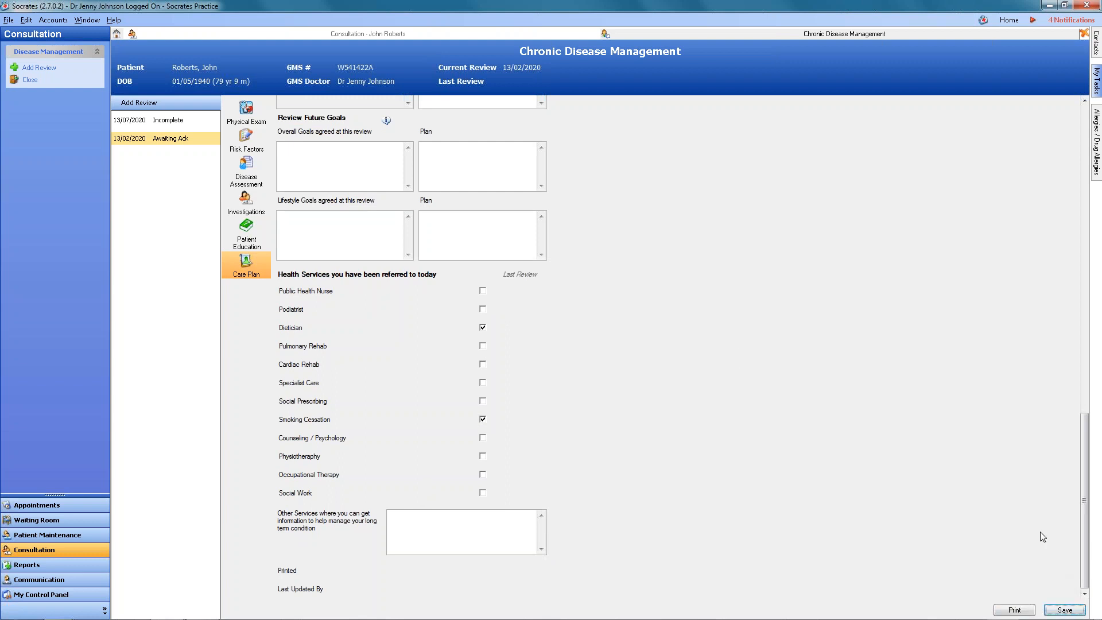
# Generate the printable Personalised Care Plan report, view it and close the viewer
pyautogui.click(1023, 610)
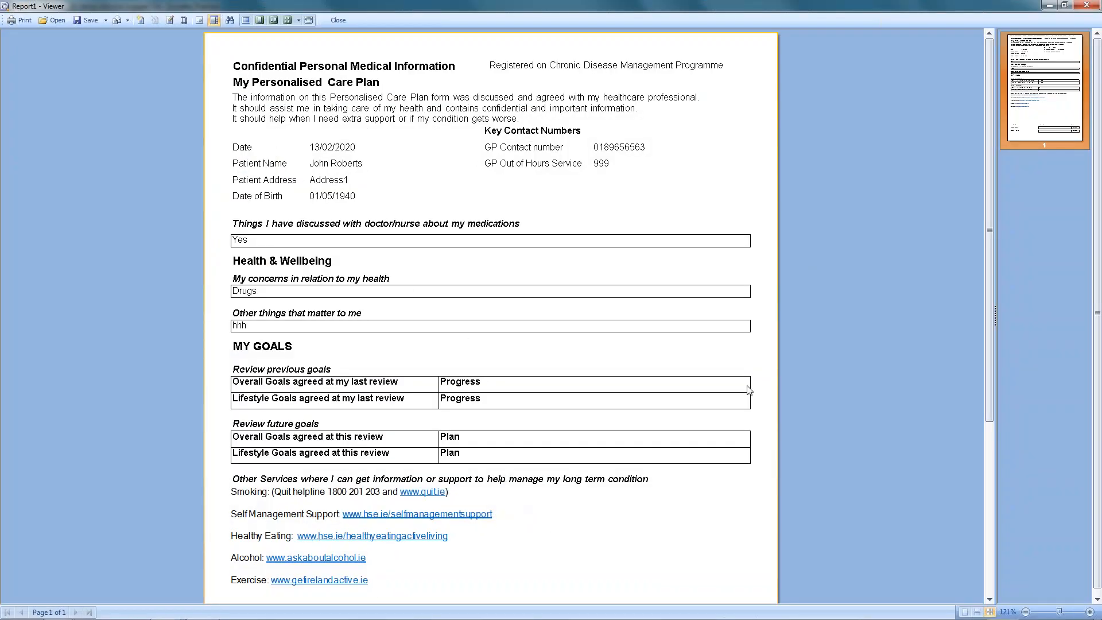
pyautogui.moveTo(989, 318)
pyautogui.mouseDown()
pyautogui.moveTo(1004, 508)
pyautogui.moveTo(991, 297)
pyautogui.mouseUp()
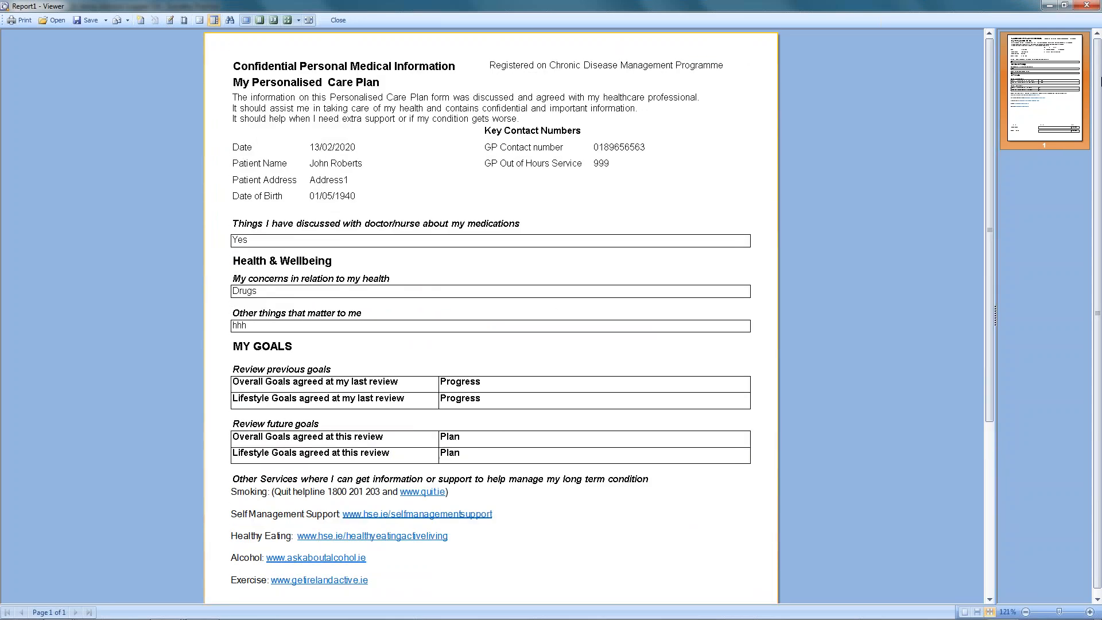
pyautogui.click(1088, 6)
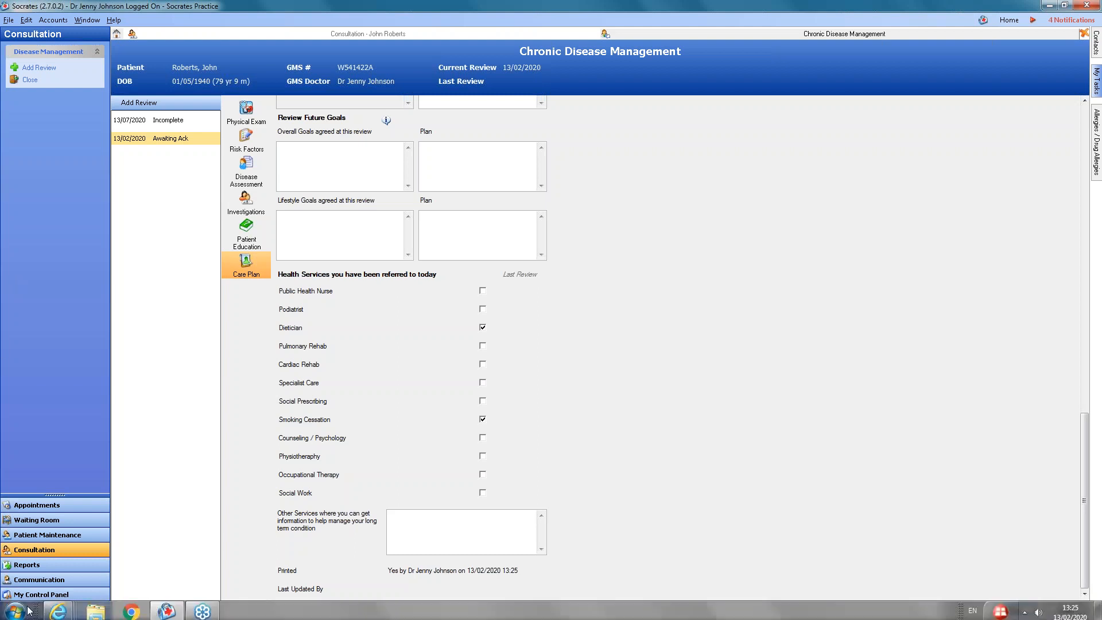
# Open Claim Tracking and display the Chronic Disease claims
pyautogui.click(65, 581)
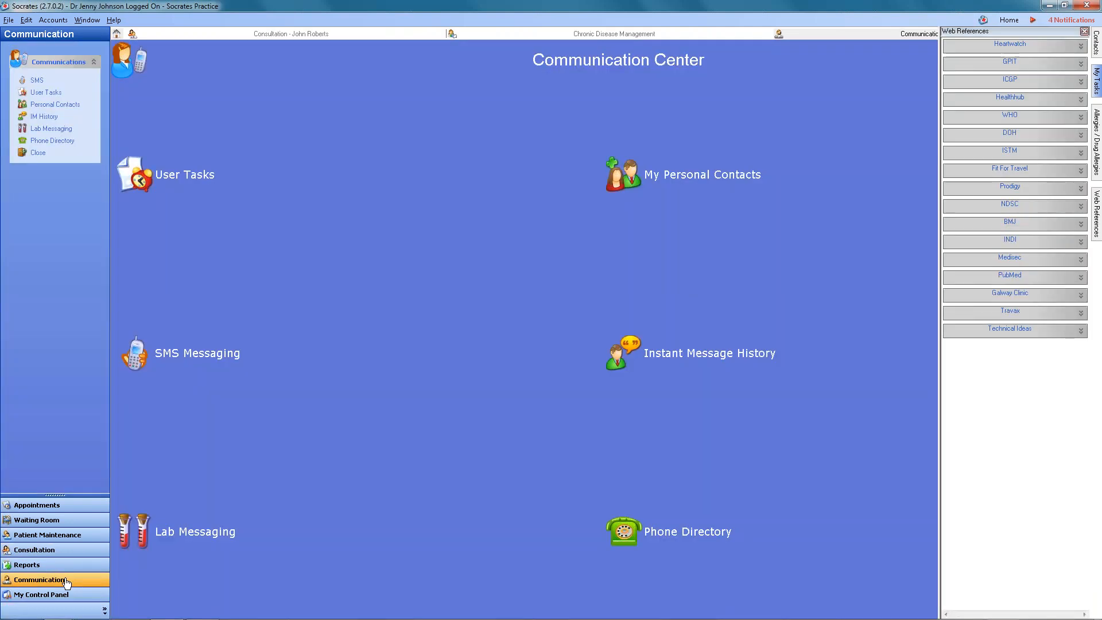
pyautogui.click(53, 597)
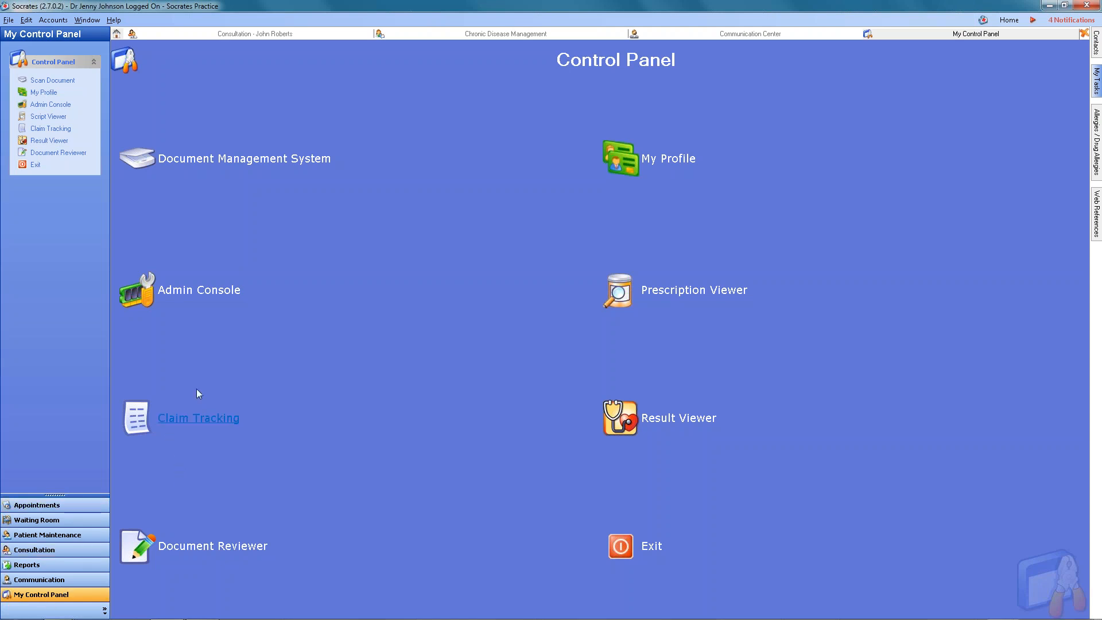
pyautogui.click(207, 418)
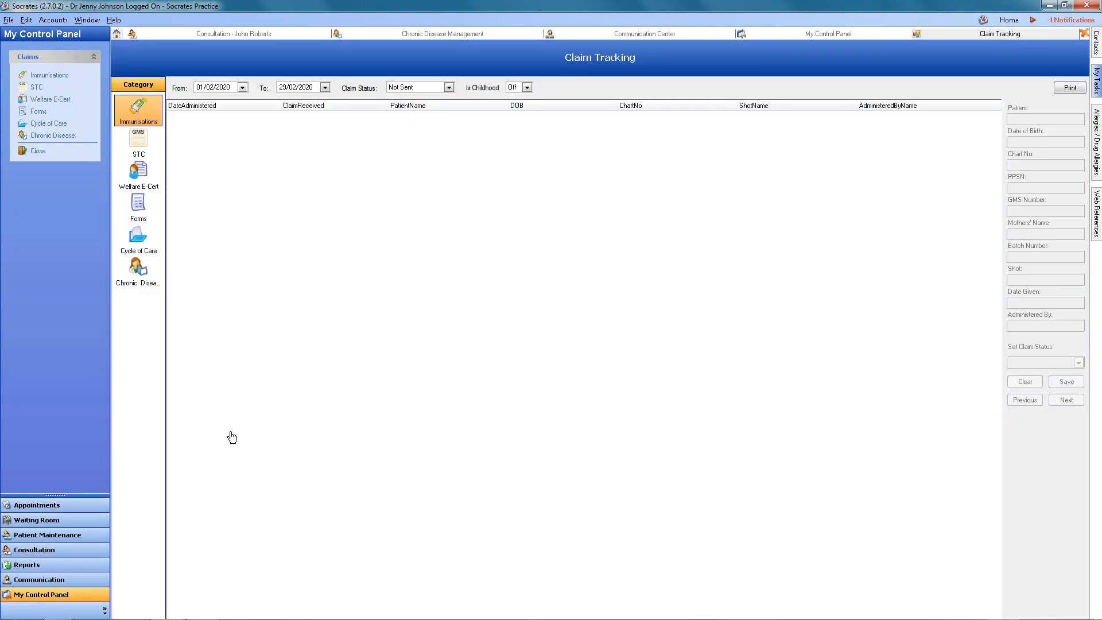
pyautogui.click(137, 270)
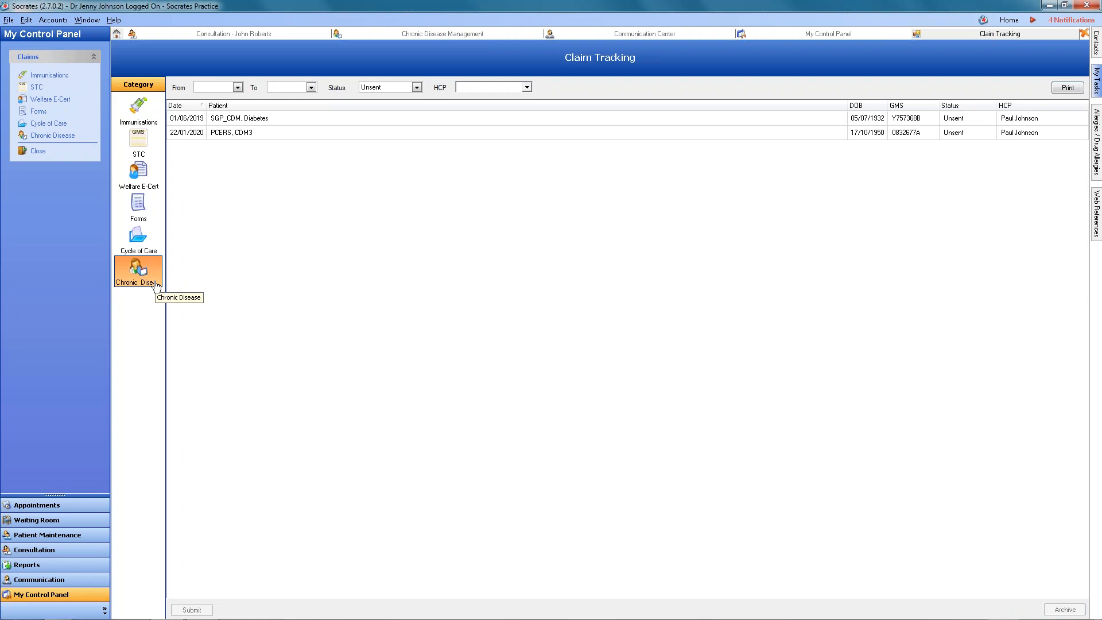
# Filter the claims by Incomplete, Unsent and Awaiting Ack status, and select the reviewed patient's 13/02/2020 claim
pyautogui.click(379, 90)
pyautogui.click(379, 98)
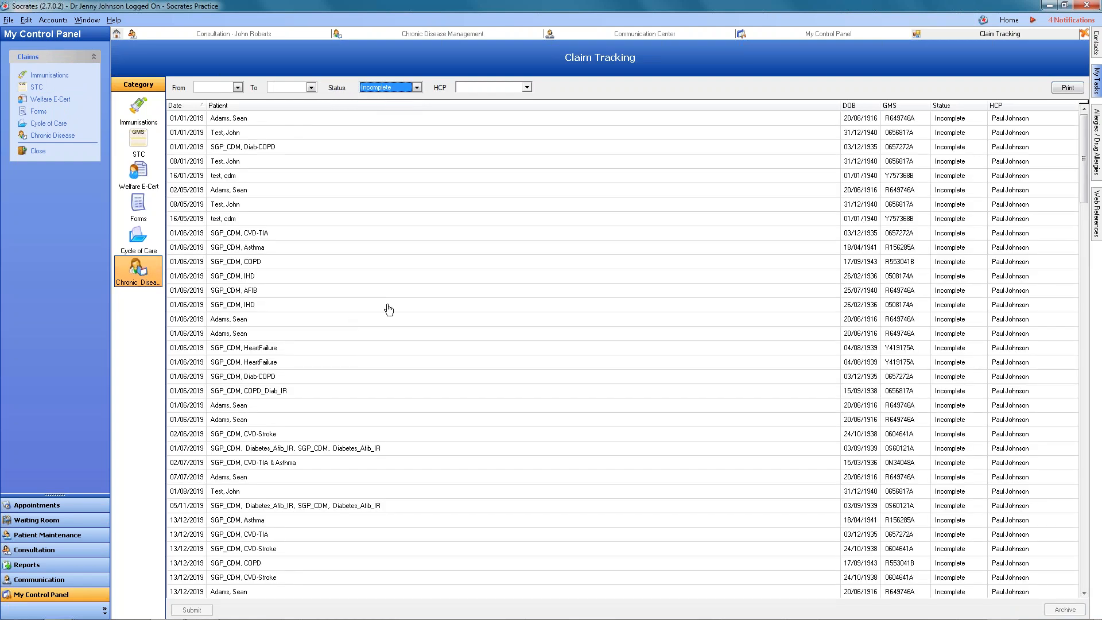
pyautogui.click(388, 87)
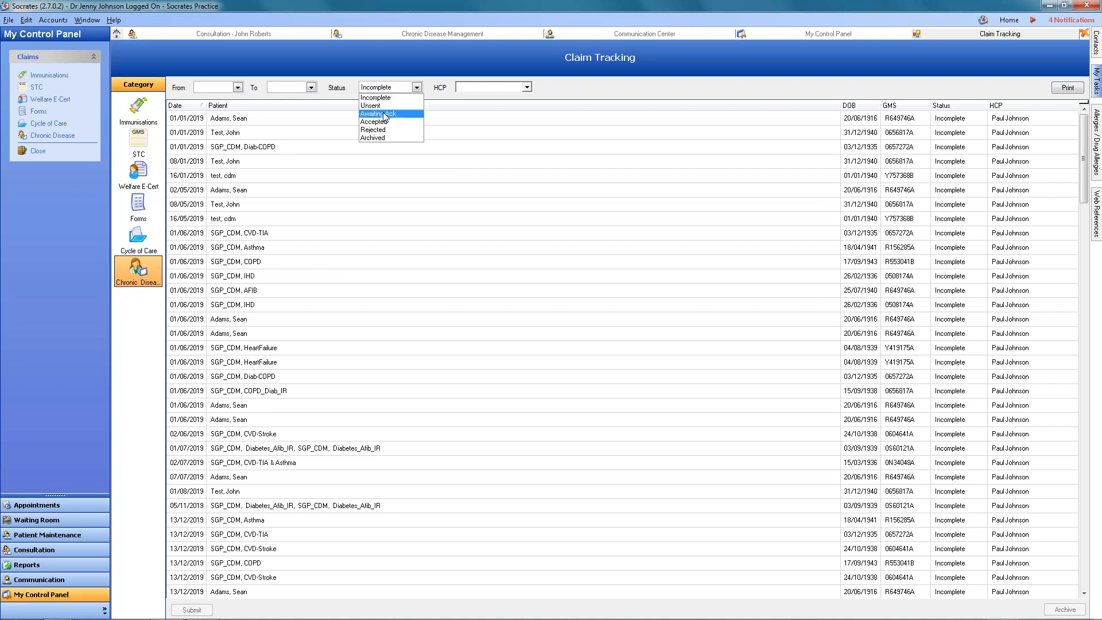
pyautogui.click(379, 105)
pyautogui.click(379, 90)
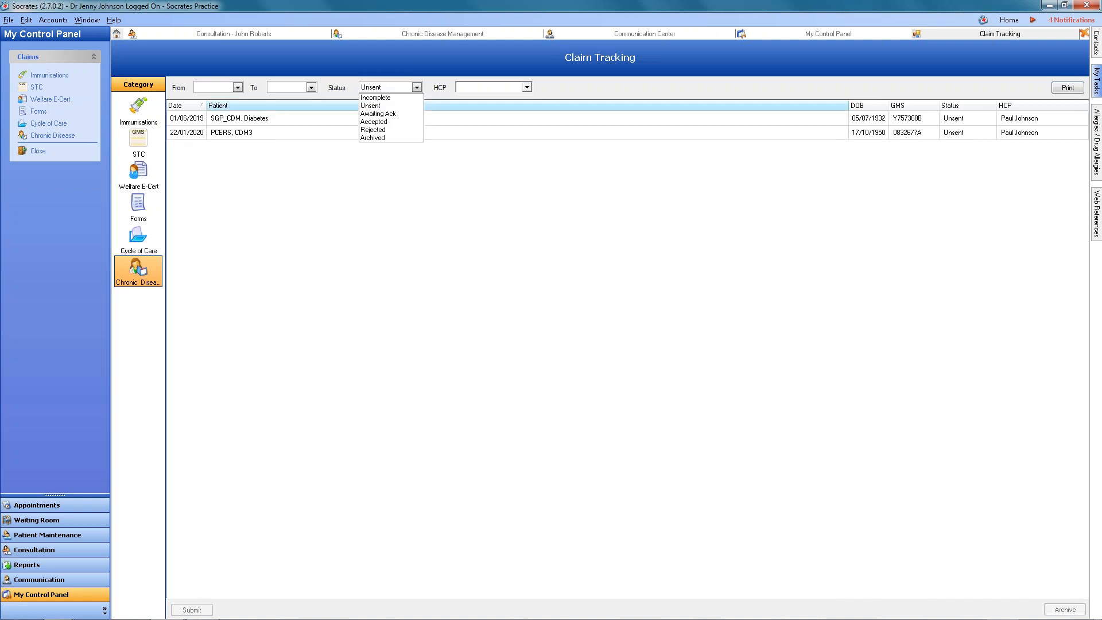
pyautogui.click(378, 106)
pyautogui.click(395, 87)
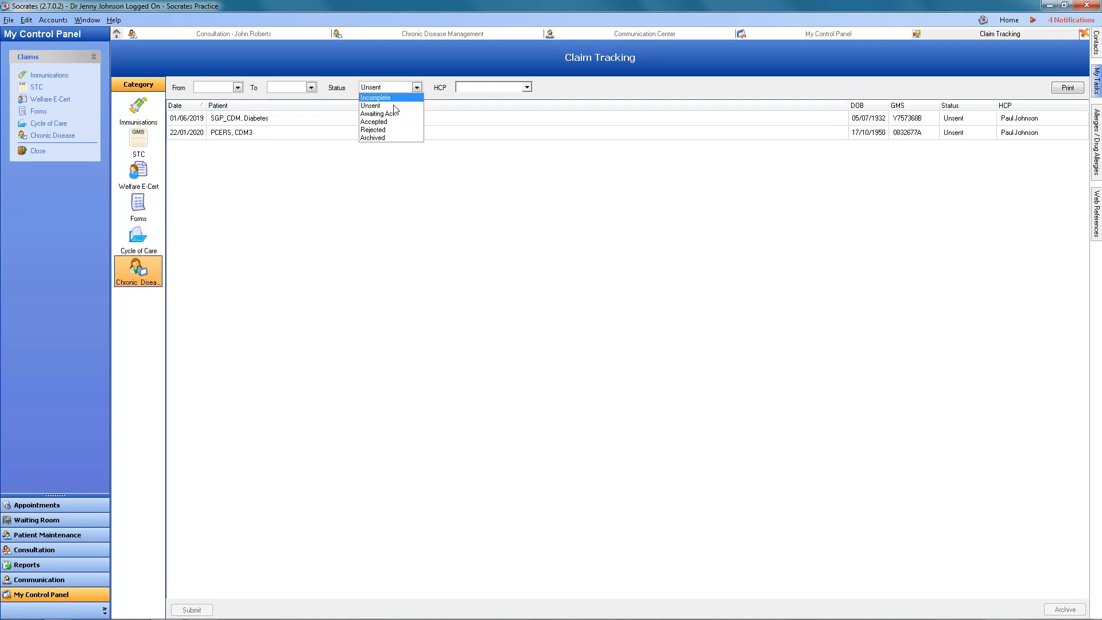
pyautogui.click(422, 123)
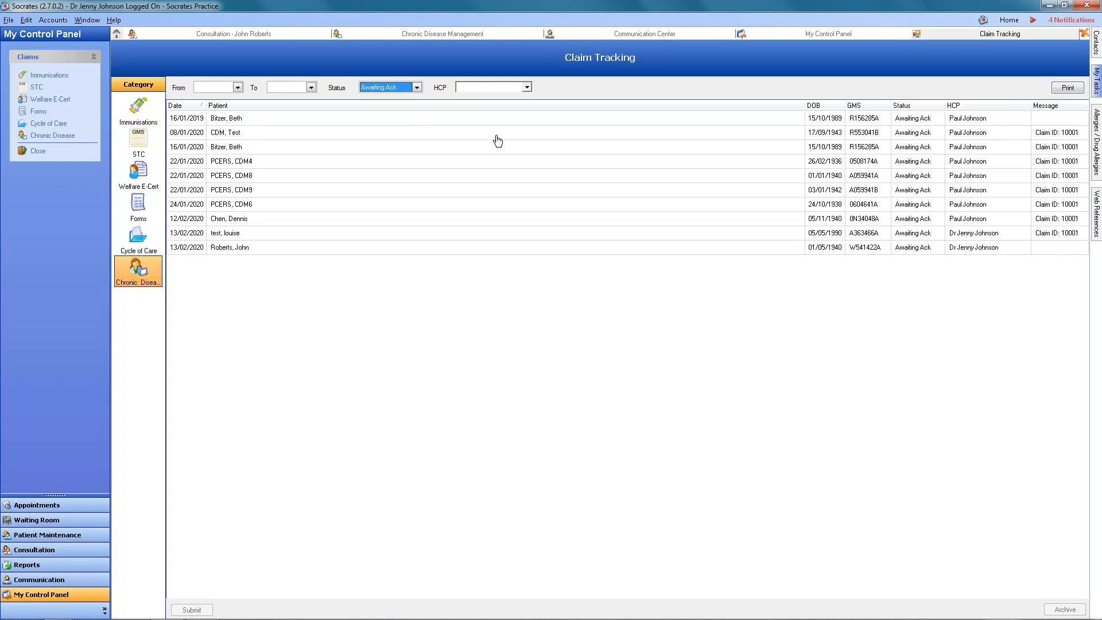
pyautogui.click(240, 249)
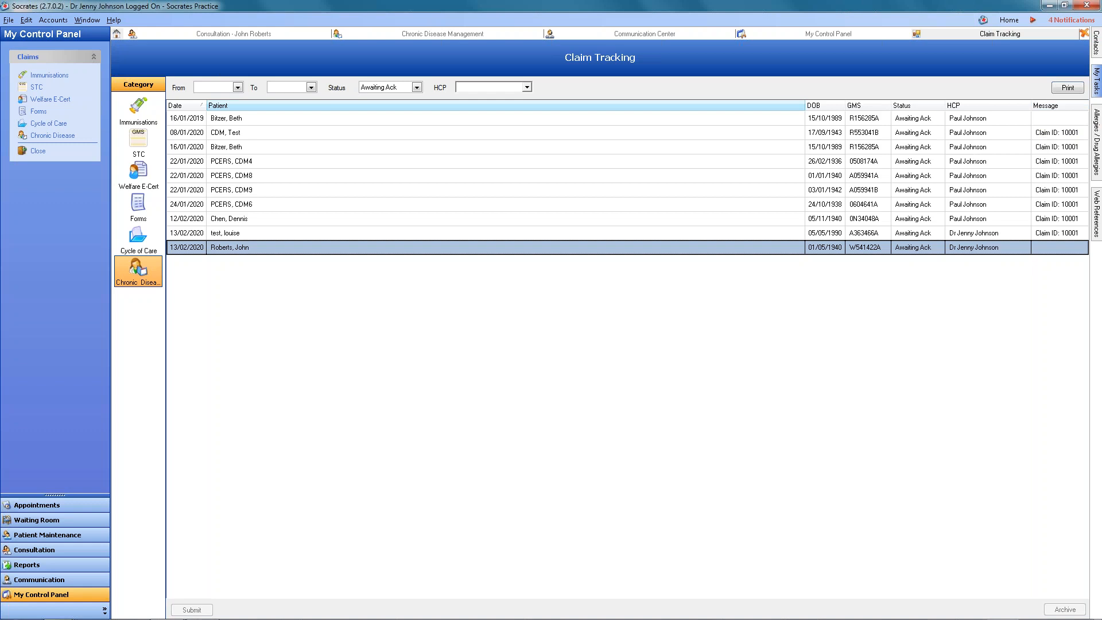
# Filter the claims by Rejected status and open the patient of the 22/01/2020 claim assigned to test locum
pyautogui.click(416, 88)
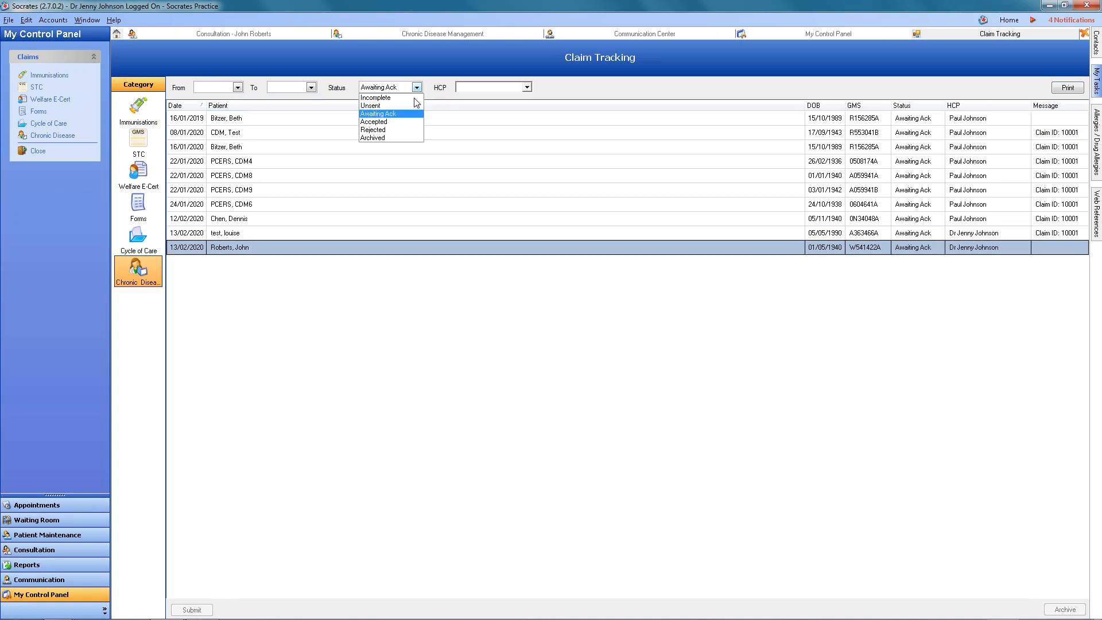
pyautogui.click(394, 131)
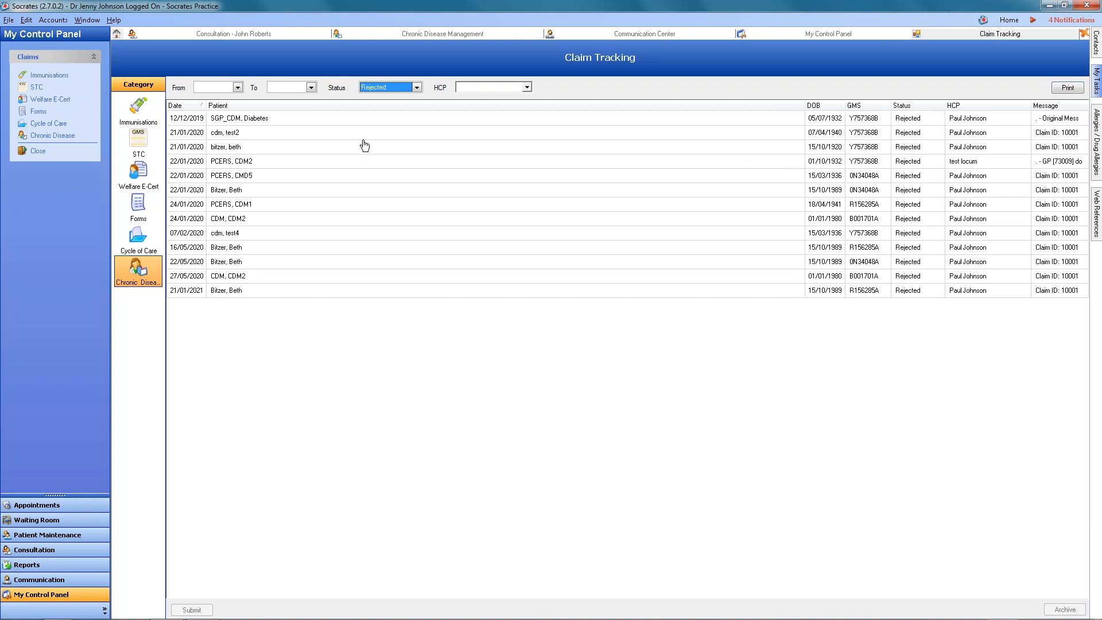
pyautogui.doubleClick(239, 165)
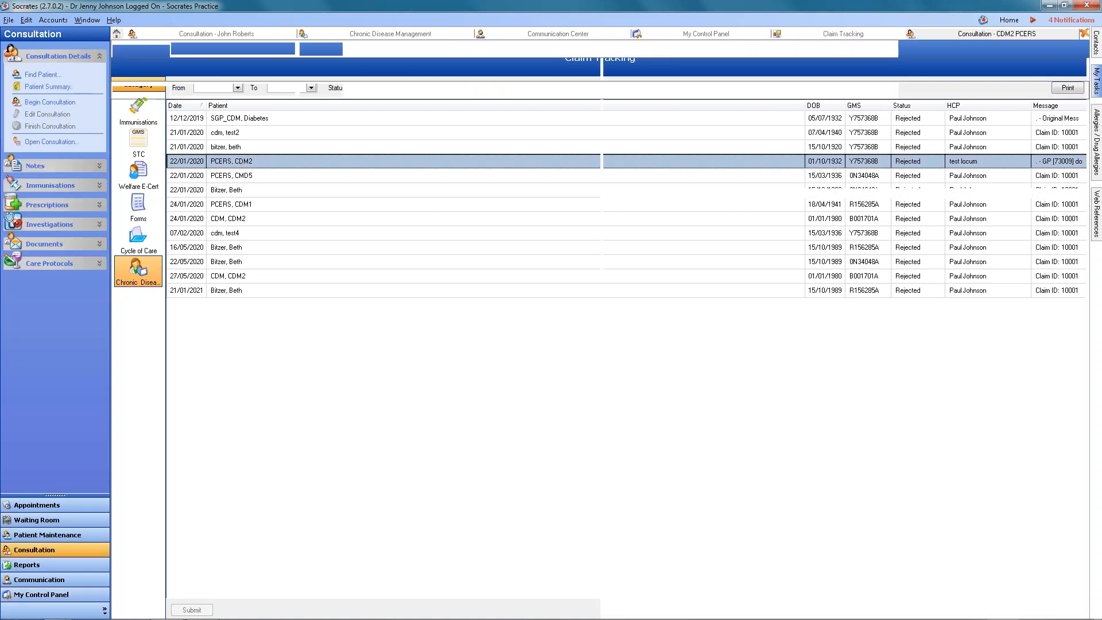
# Open that patient's Chronic Disease Management review, save the rejected review again and return to Claim Tracking
pyautogui.click(45, 268)
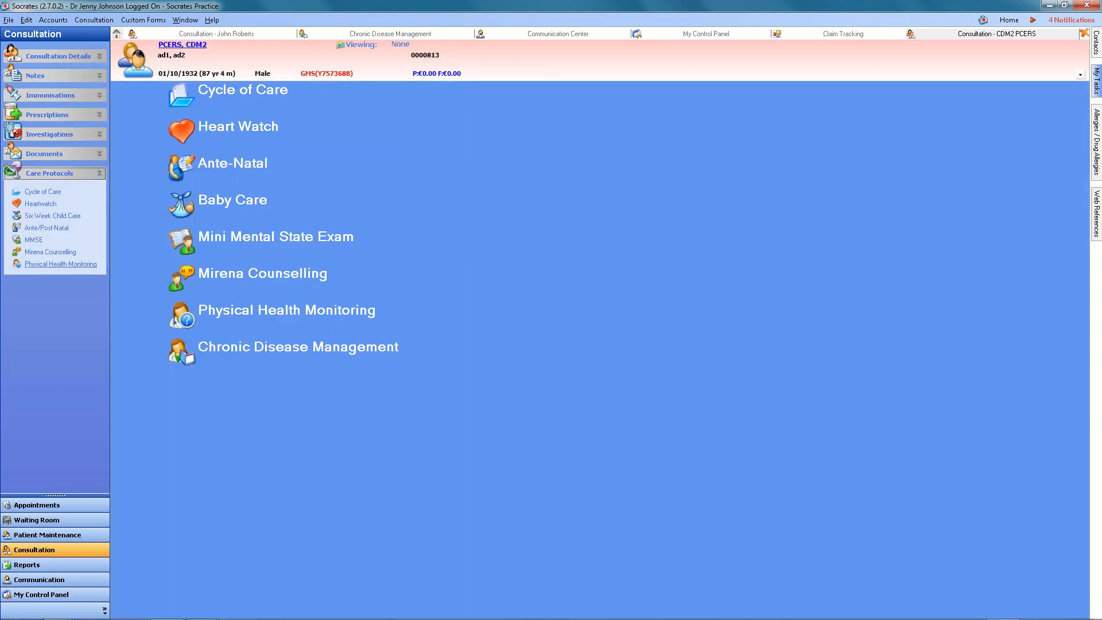
pyautogui.click(286, 349)
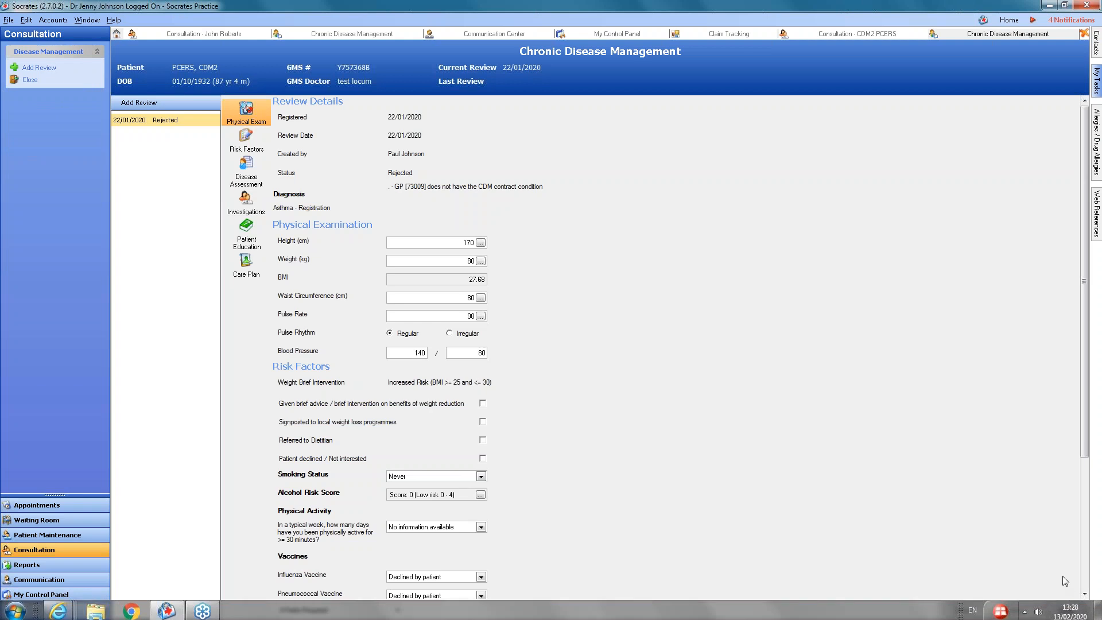
pyautogui.click(1065, 610)
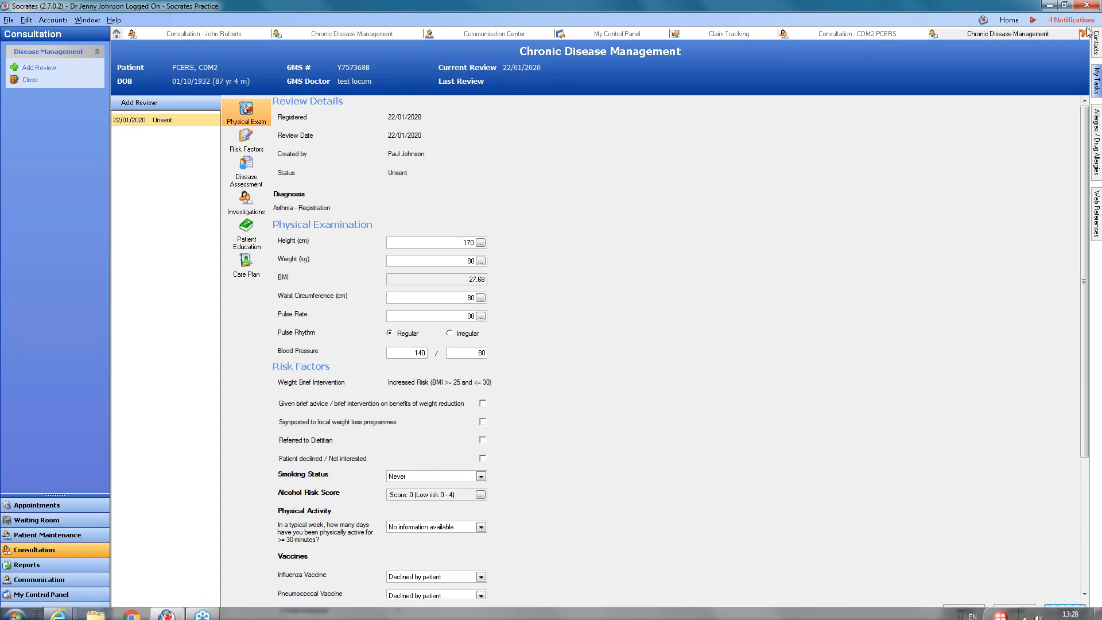
pyautogui.click(728, 32)
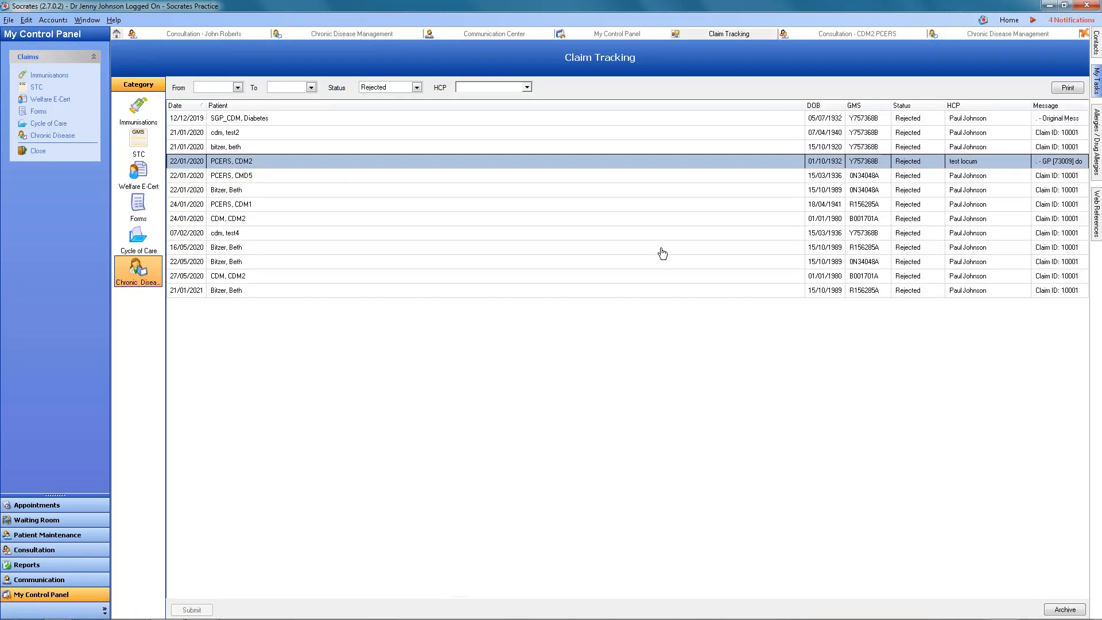
# Filter the claims by Incomplete status, view the patient of a 01/06/2019 claim and return to Claim Tracking
pyautogui.click(367, 88)
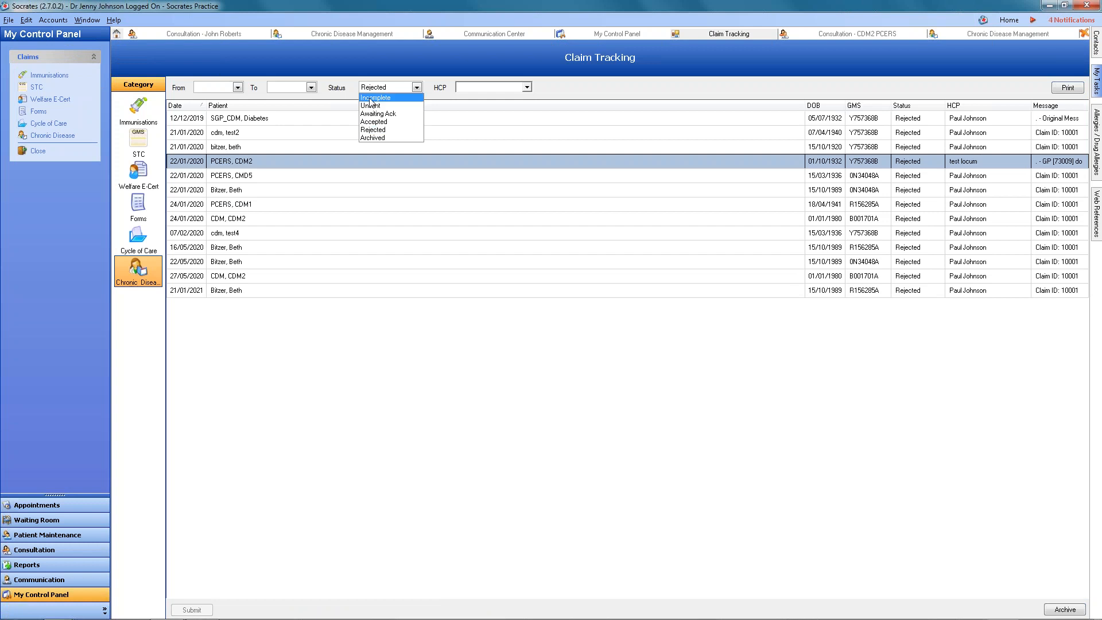
pyautogui.click(374, 98)
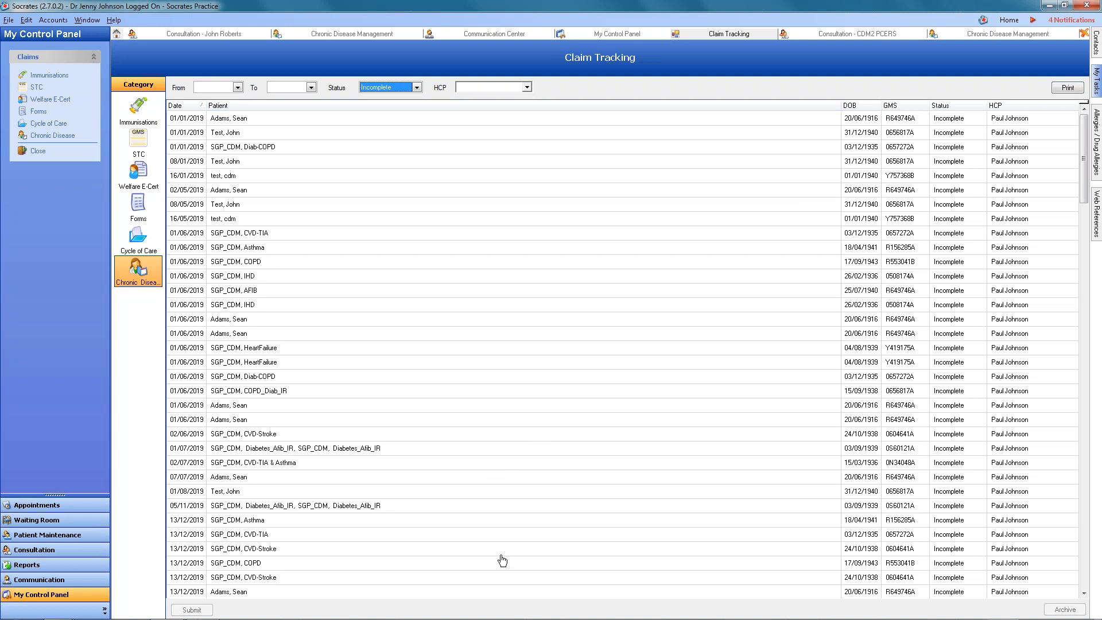
pyautogui.doubleClick(225, 404)
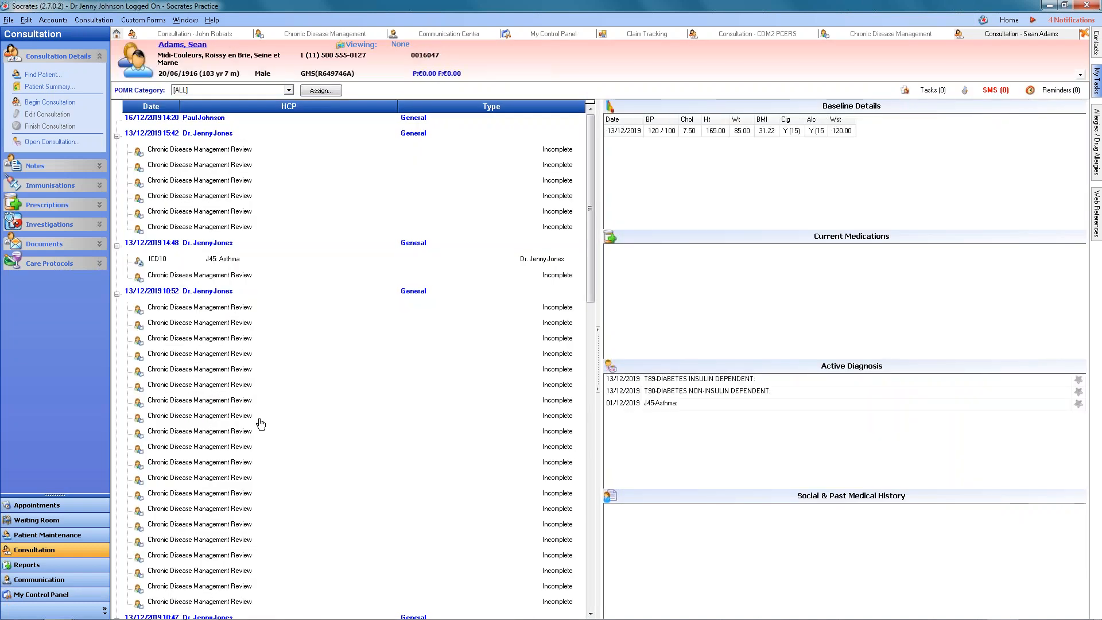
pyautogui.click(924, 34)
pyautogui.click(660, 34)
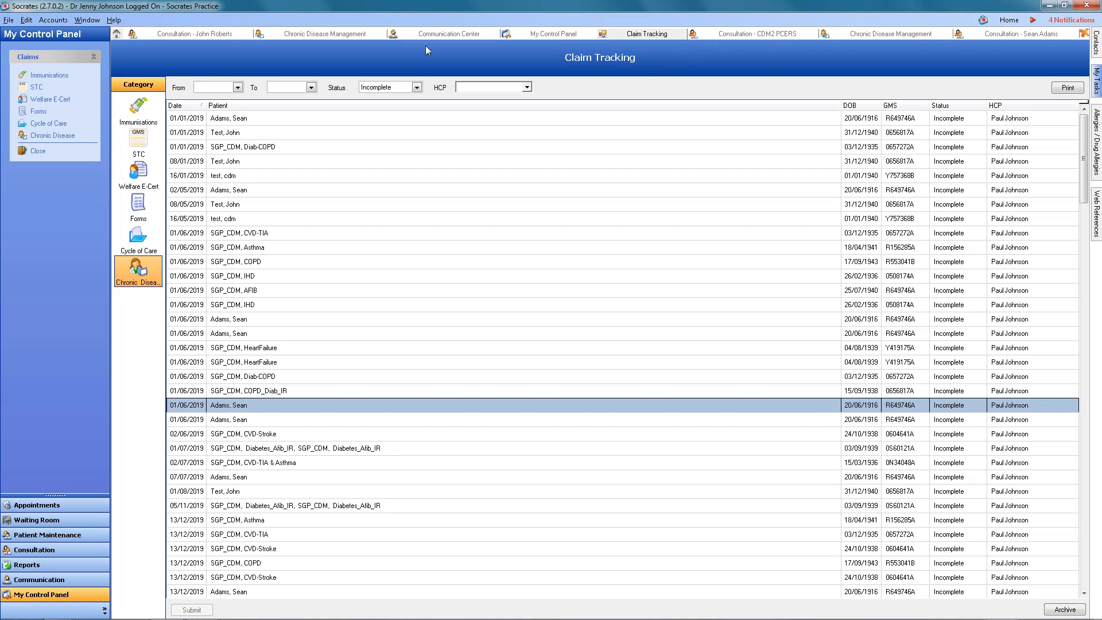
# Open Chronic Disease Management from the first open patient consultation and delete the incomplete 13/07/2020 review
pyautogui.click(31, 550)
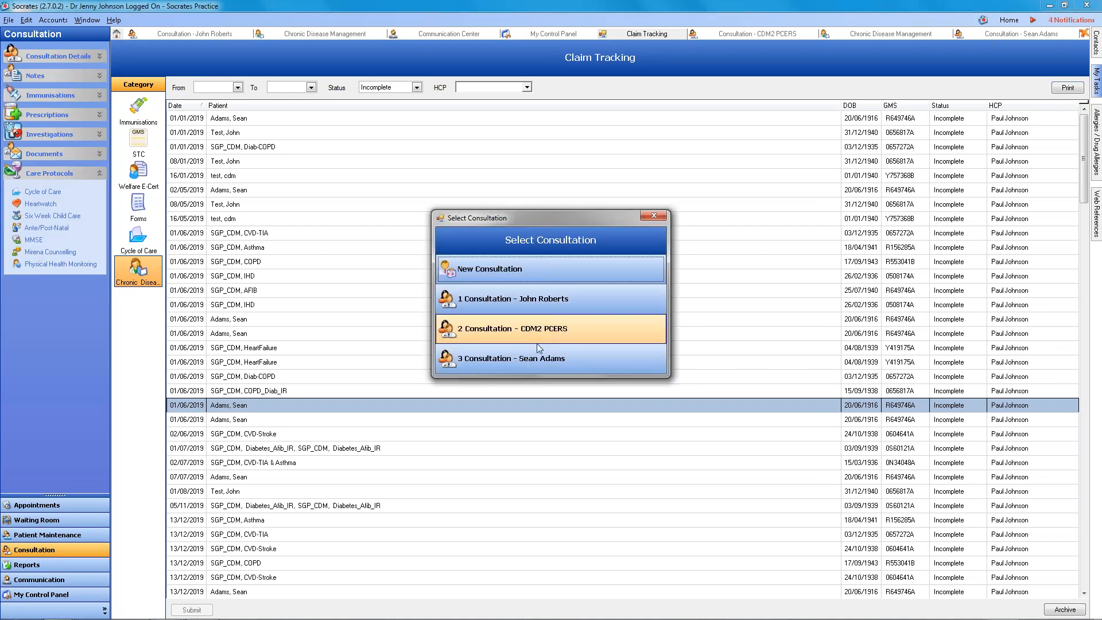
pyautogui.click(535, 302)
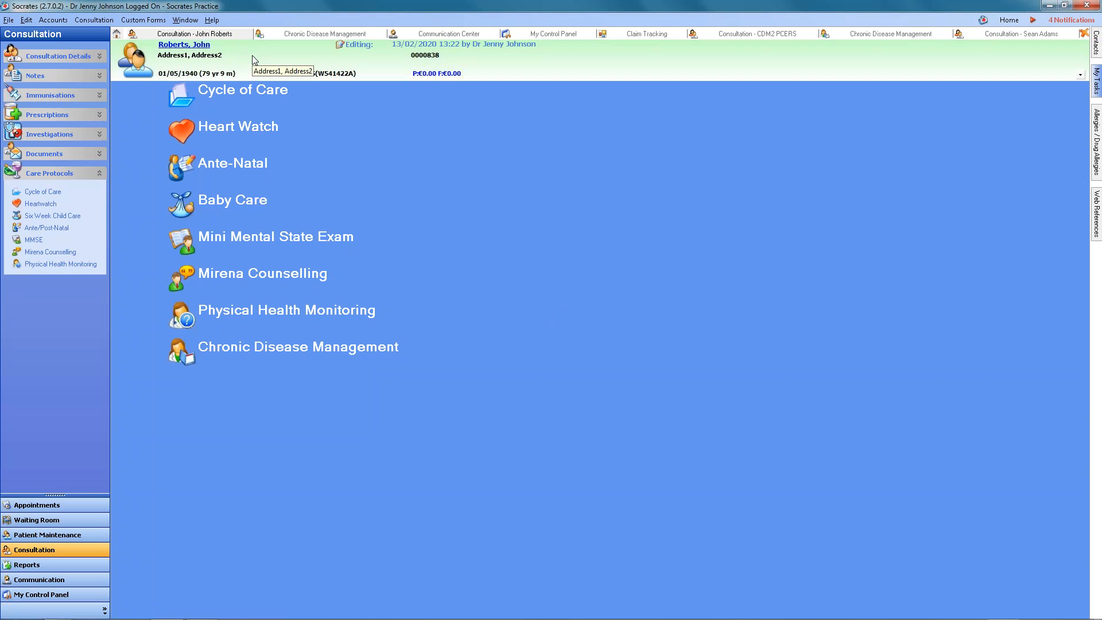
pyautogui.click(286, 348)
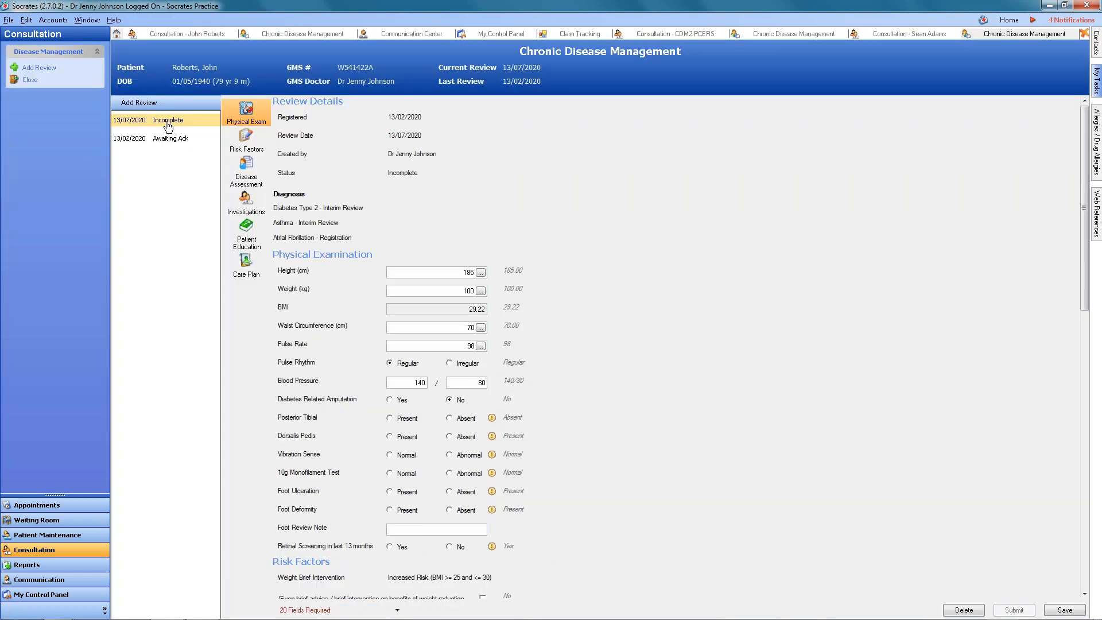
pyautogui.click(169, 125)
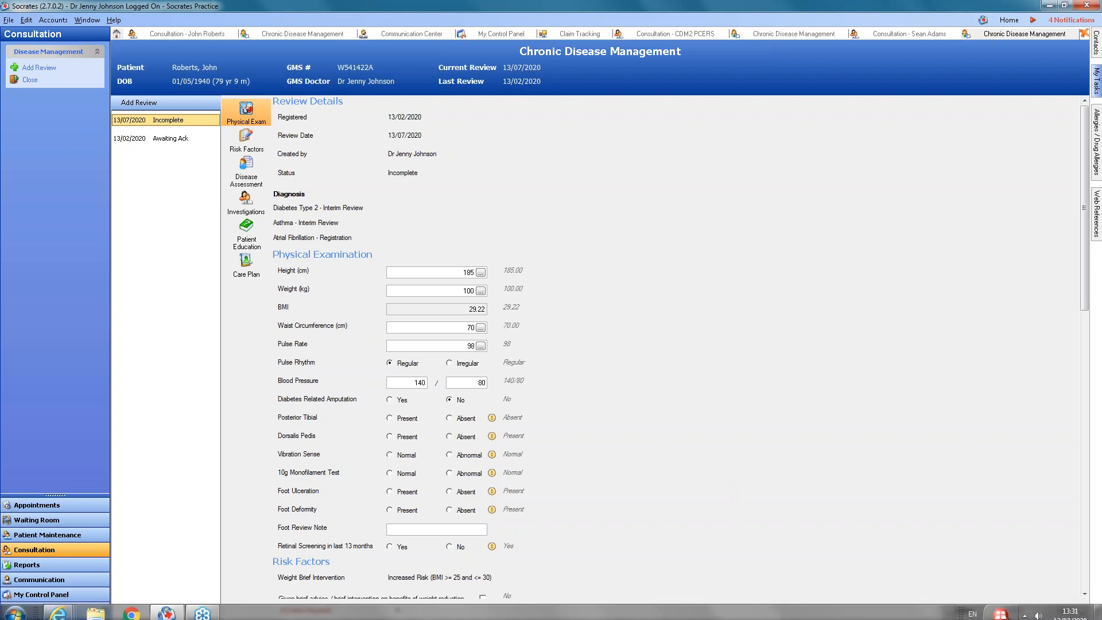
pyautogui.click(963, 609)
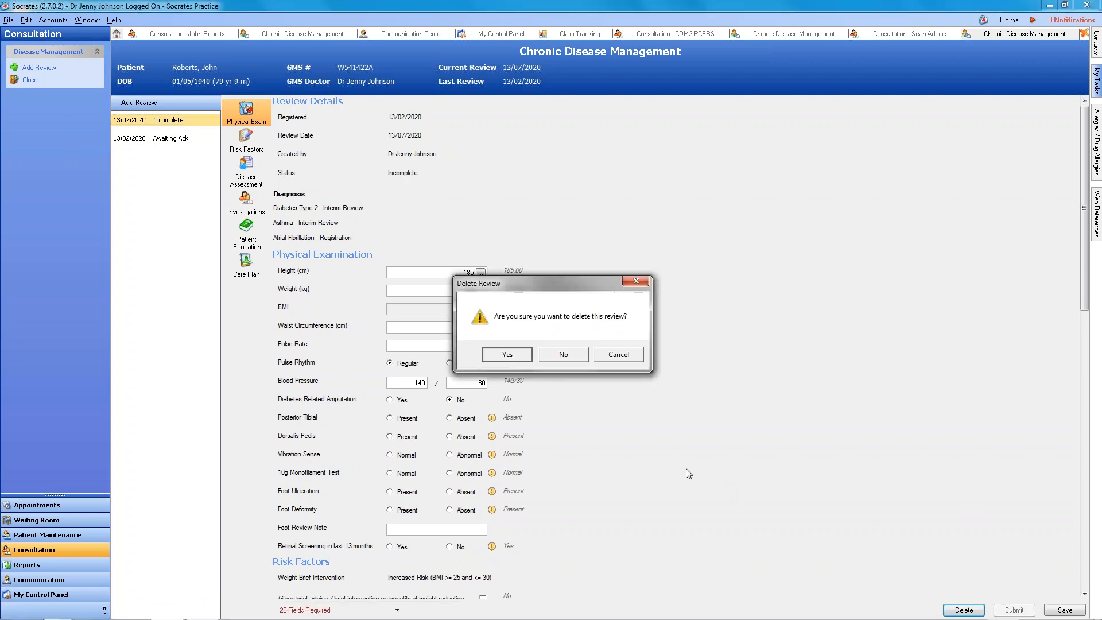
pyautogui.click(519, 356)
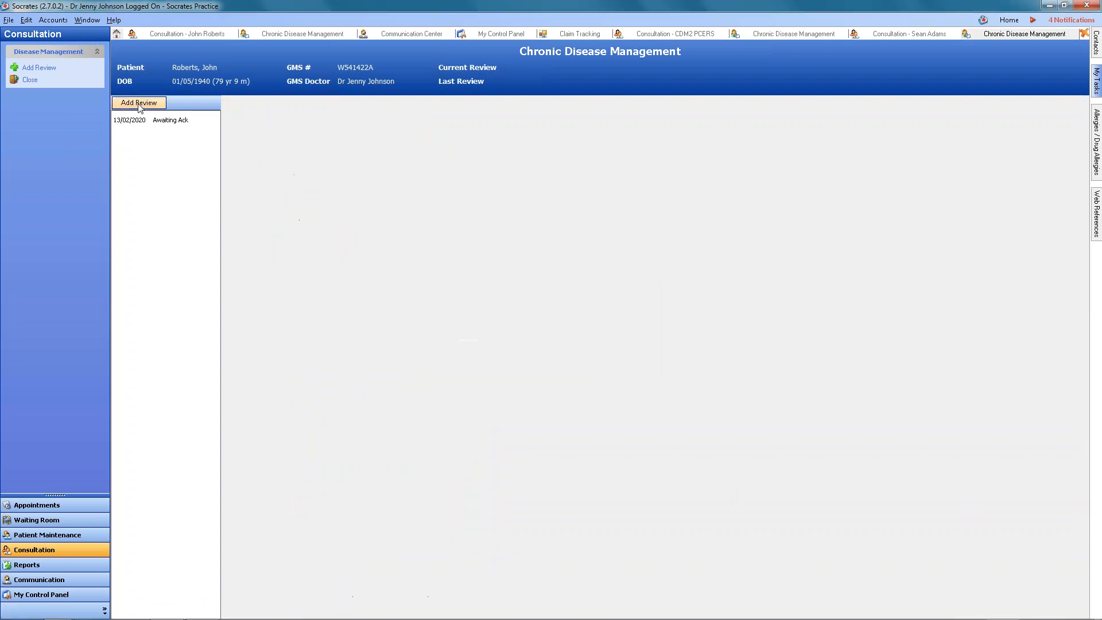
# Check the diagnoses and their review status in the Add Review form, and cancel without adding a review
pyautogui.click(138, 102)
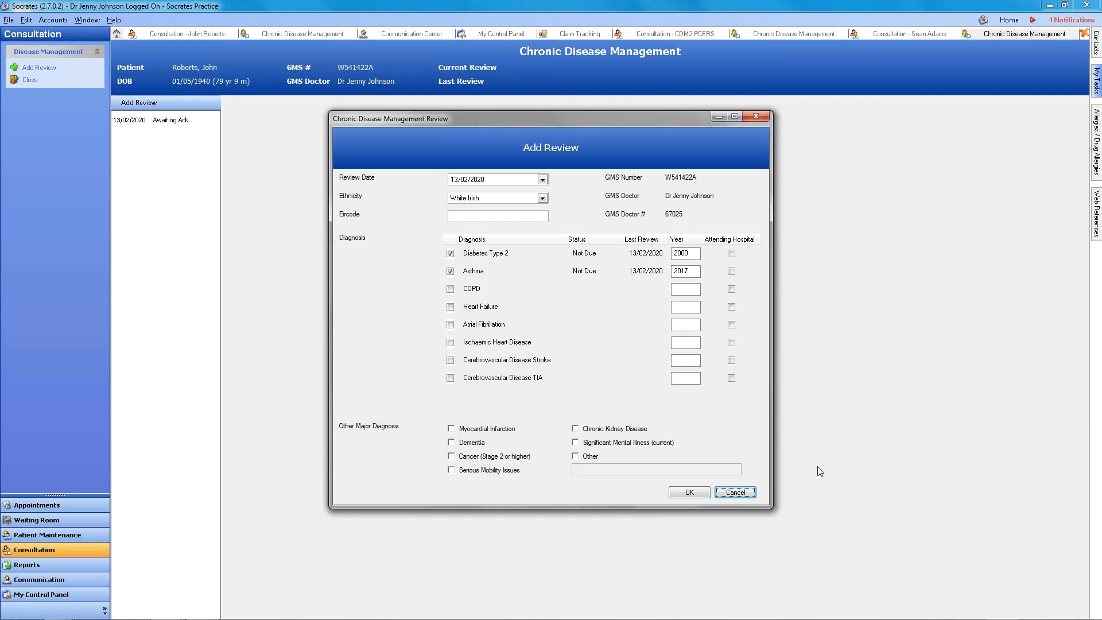
pyautogui.click(736, 493)
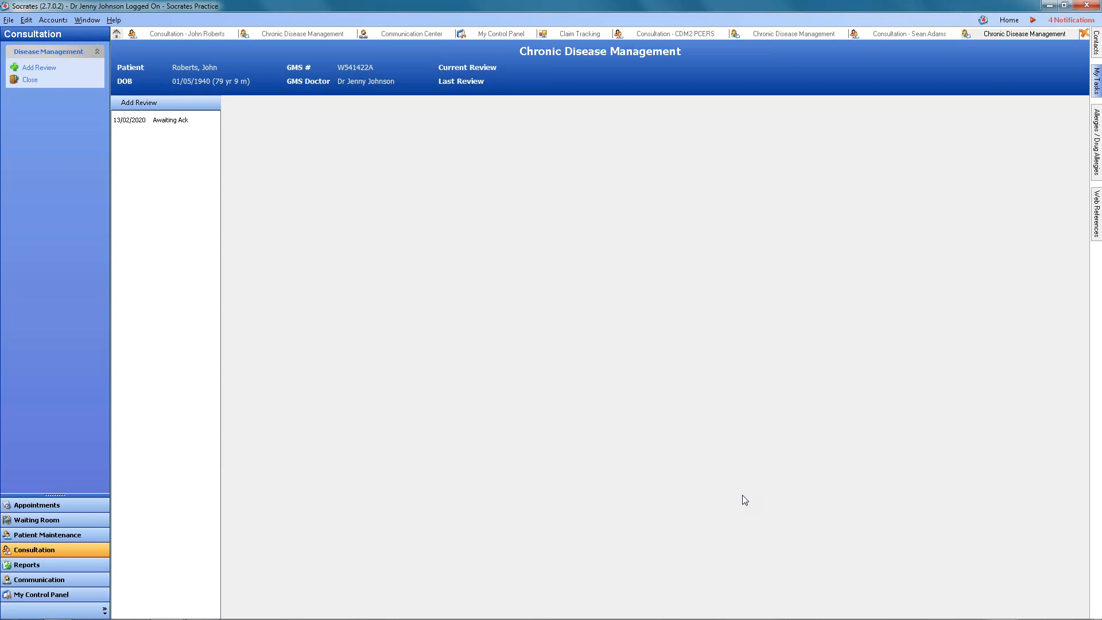
# Display the Cycle of Care category of the standard reports
pyautogui.click(38, 567)
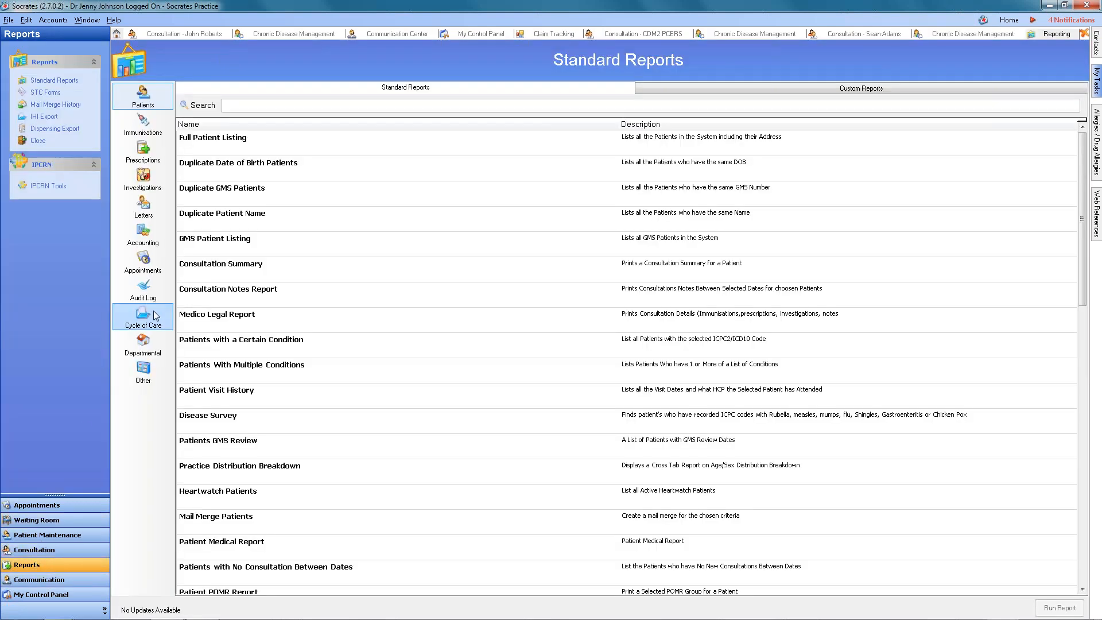
pyautogui.click(142, 316)
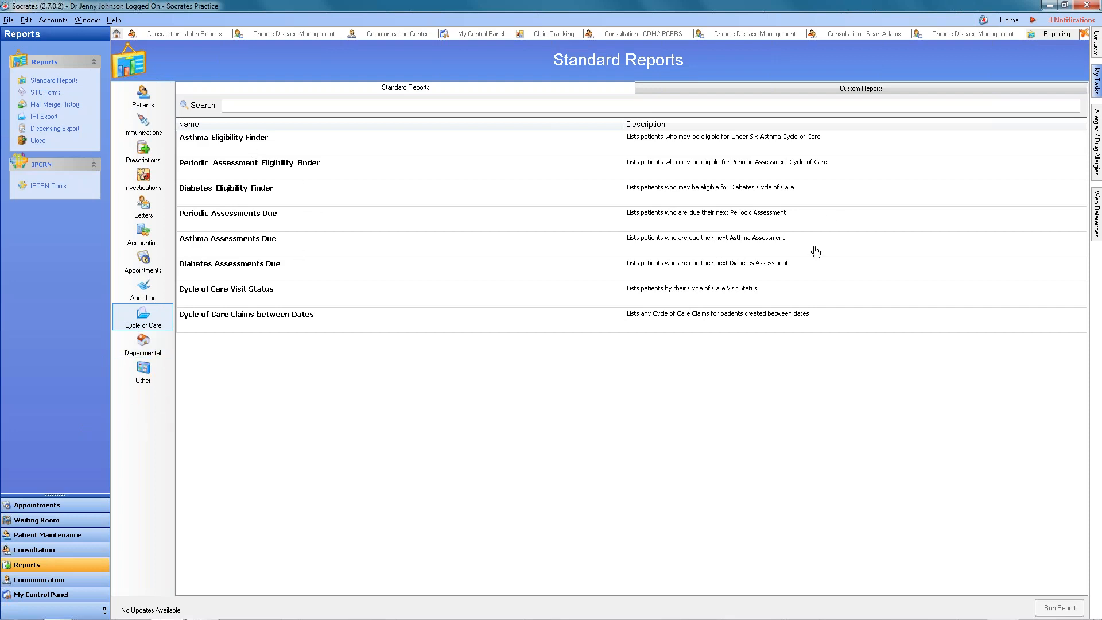
pyautogui.click(18, 550)
# Open the online help Resources page in the browser and locate the Chronic Disease Management Quick Guide and FAQs
pyautogui.click(114, 20)
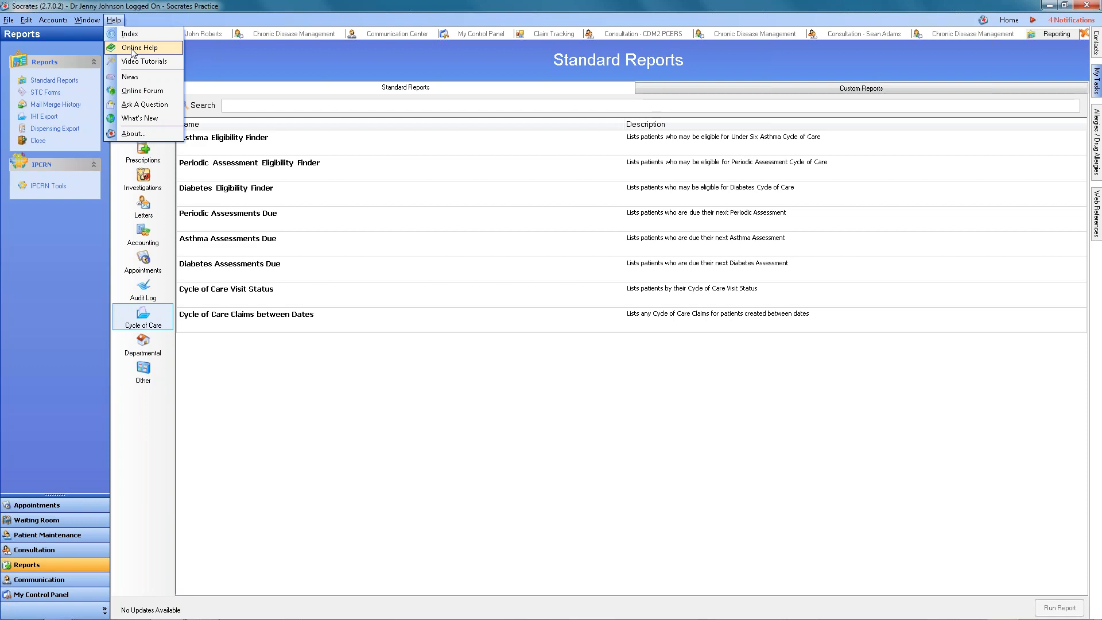
pyautogui.click(134, 48)
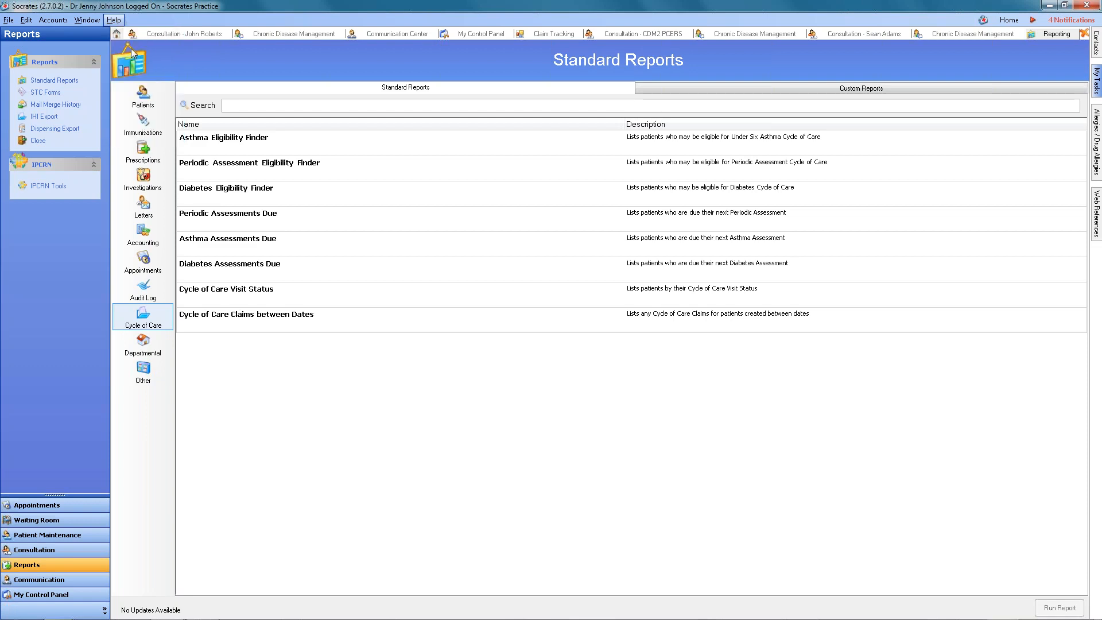
pyautogui.hotkey('alt', 'Tab')
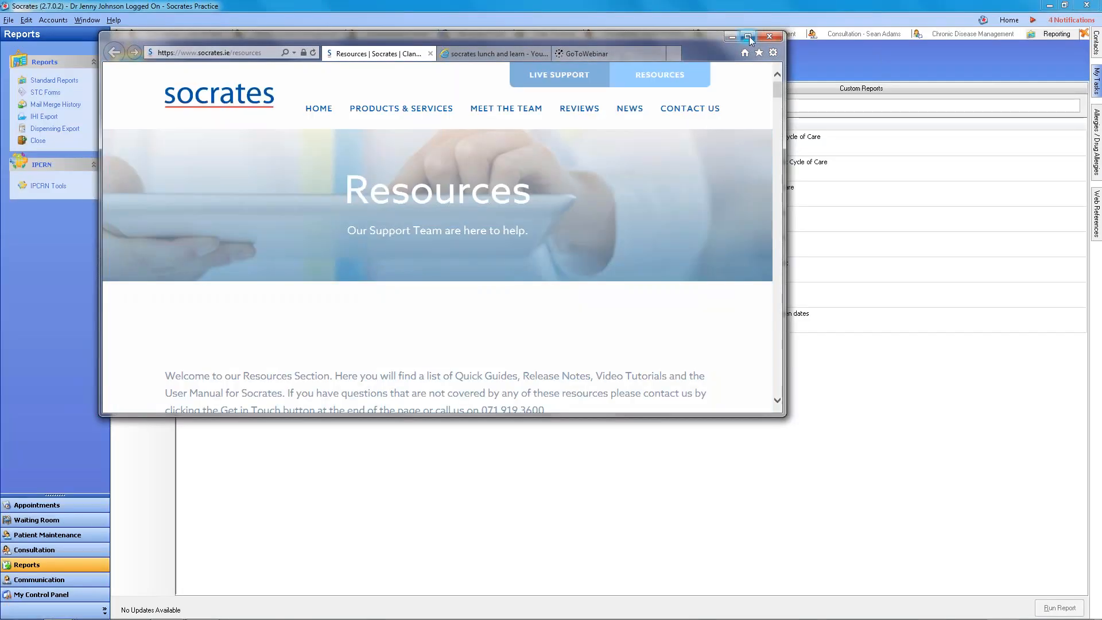
pyautogui.click(748, 37)
pyautogui.scroll(-1, 100, 417)
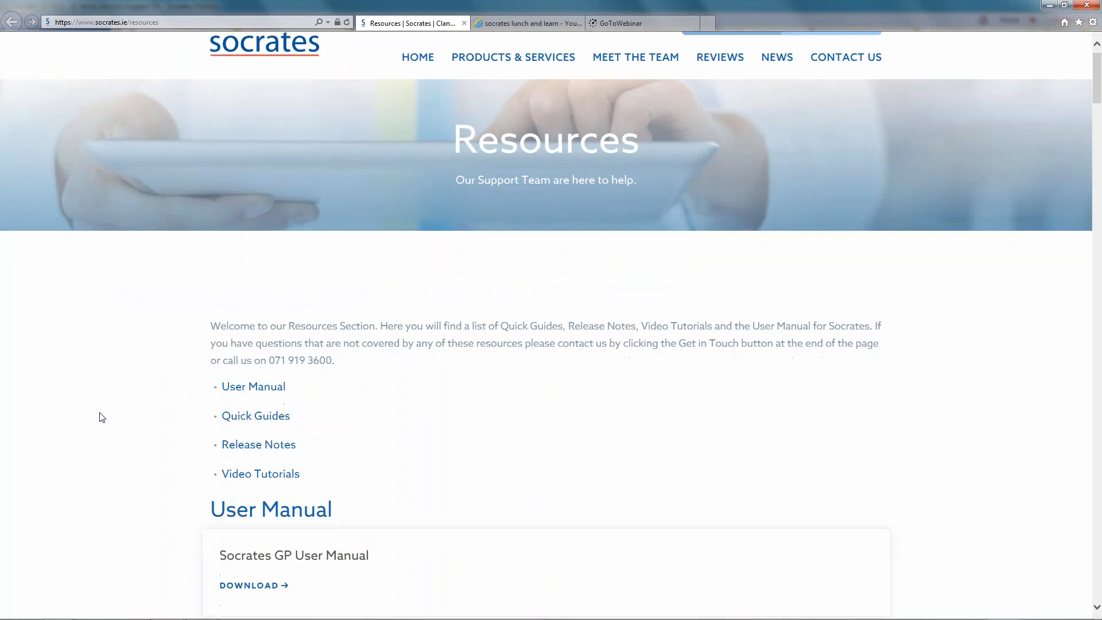
pyautogui.scroll(-6, 103, 410)
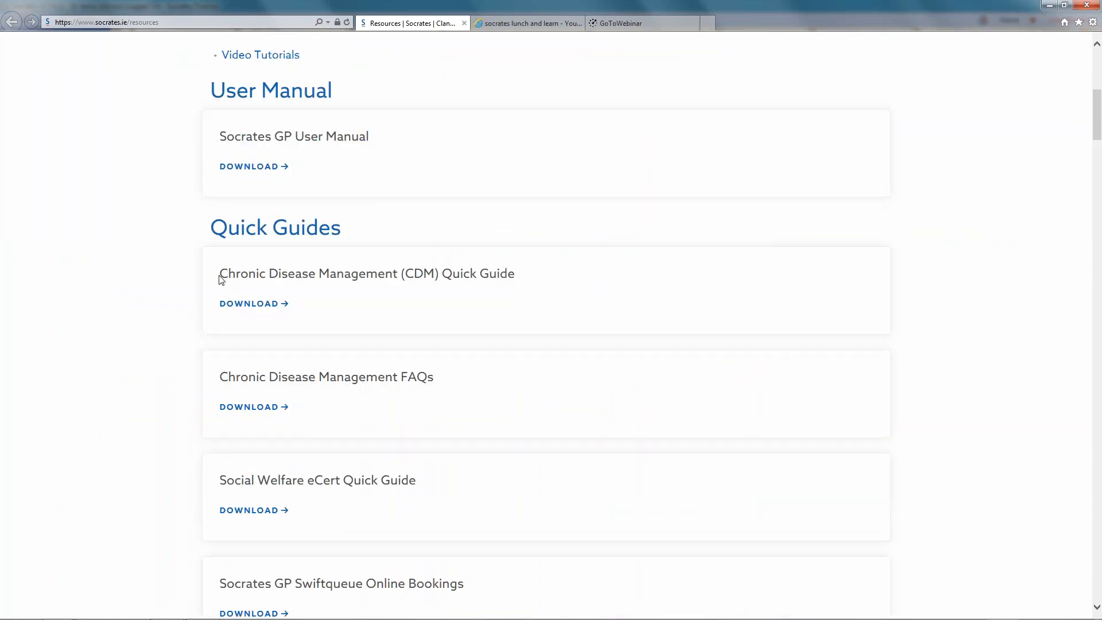
pyautogui.moveTo(219, 275); pyautogui.dragTo(592, 273)
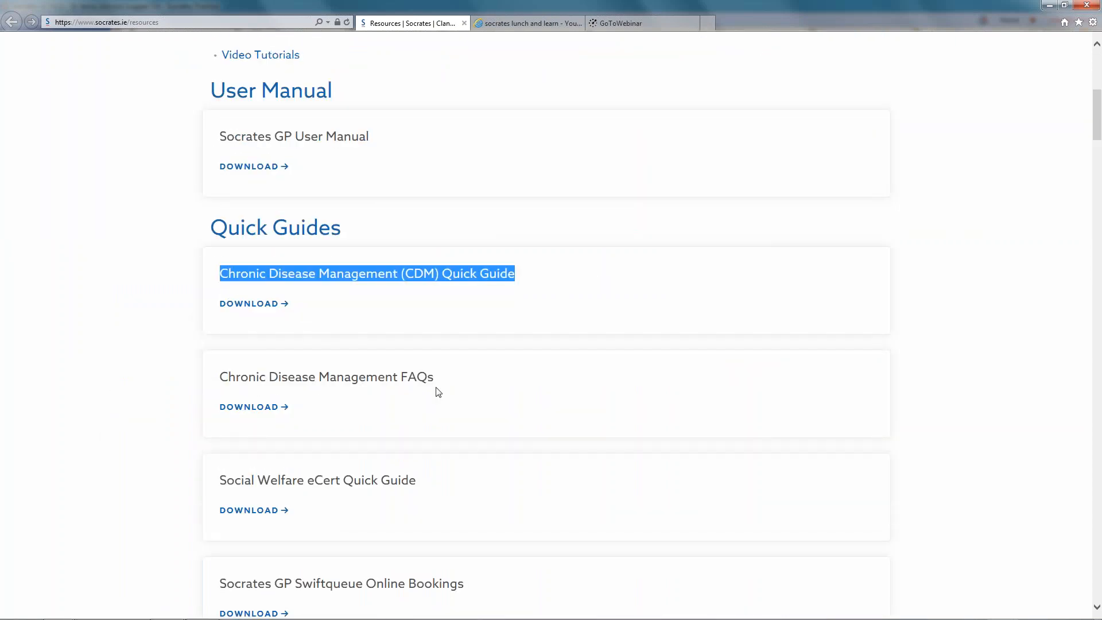
pyautogui.moveTo(436, 380); pyautogui.dragTo(225, 379)
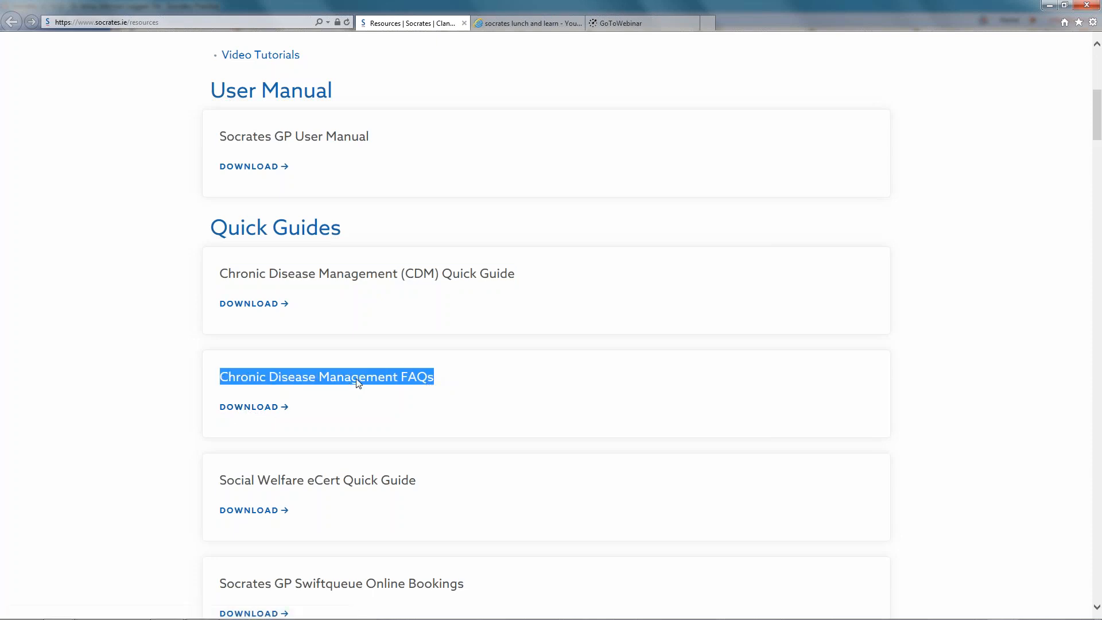
# Open the Chronic Disease Management FAQs document and read through to the question on reports for finding eligible patients
pyautogui.click(252, 409)
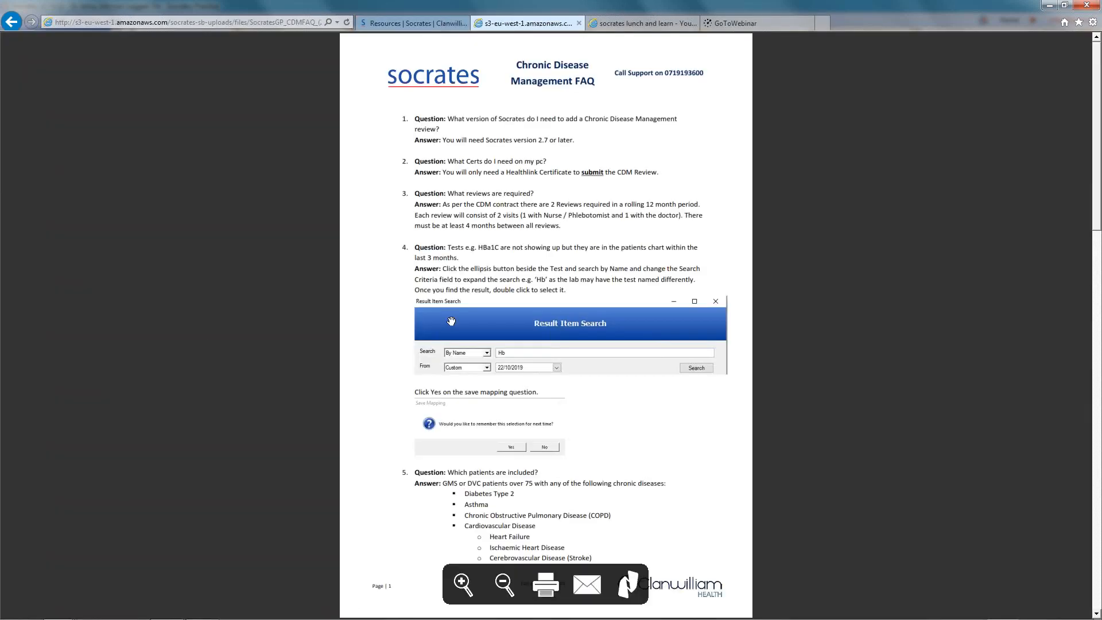
pyautogui.scroll(-3, 1100, 240)
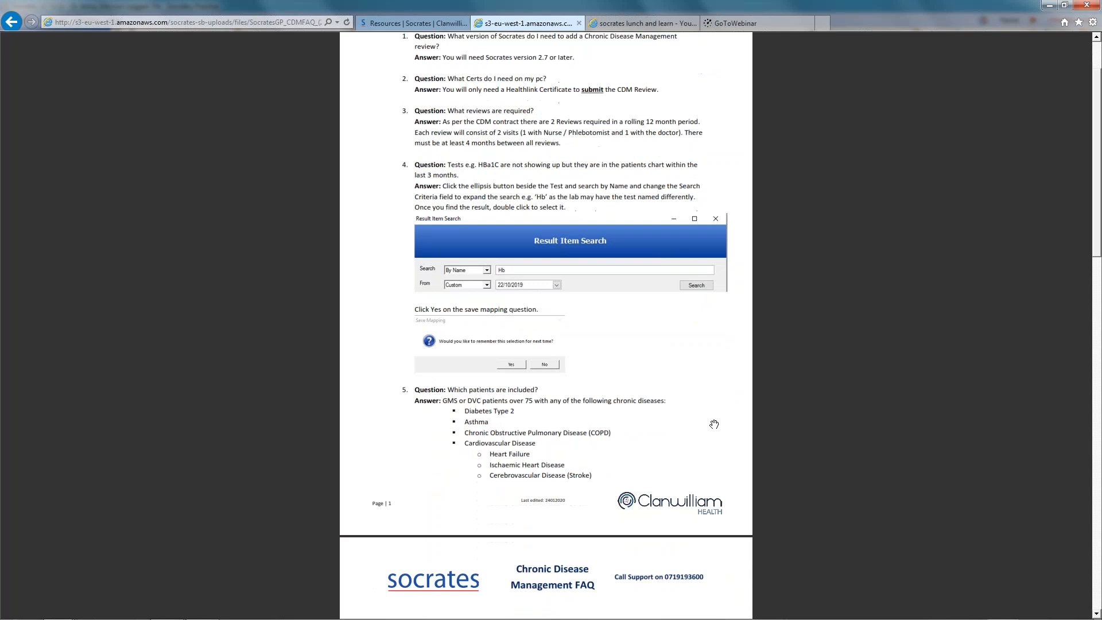
pyautogui.moveTo(1100, 240); pyautogui.dragTo(1100, 573)
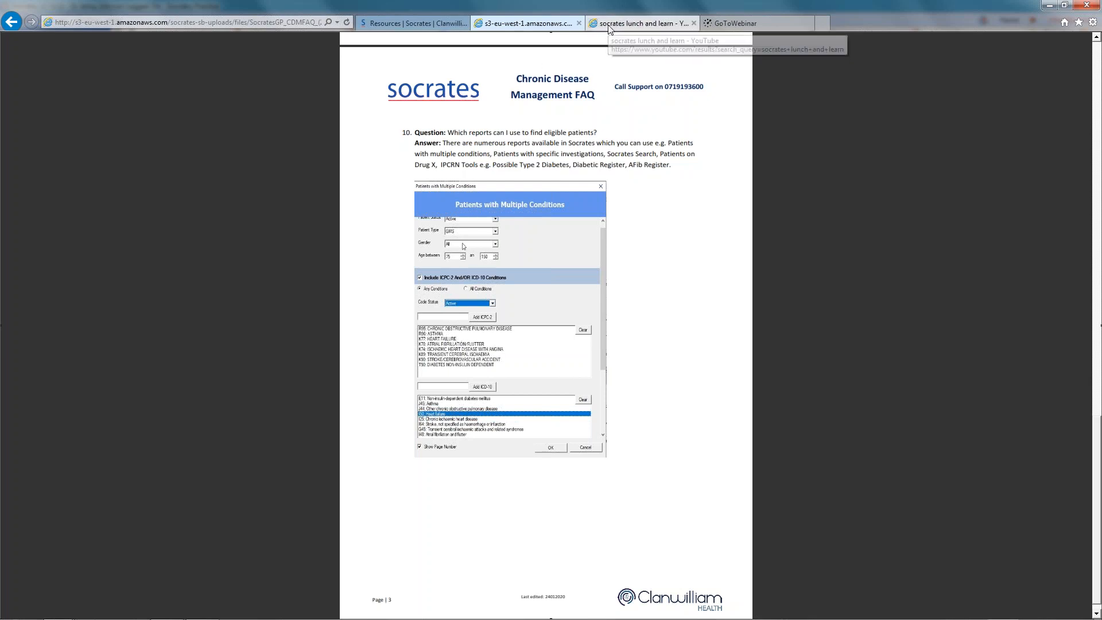
# Return to the Resources page and find the Chronic Disease Management Overview and Lab Mapping video tutorials
pyautogui.click(410, 23)
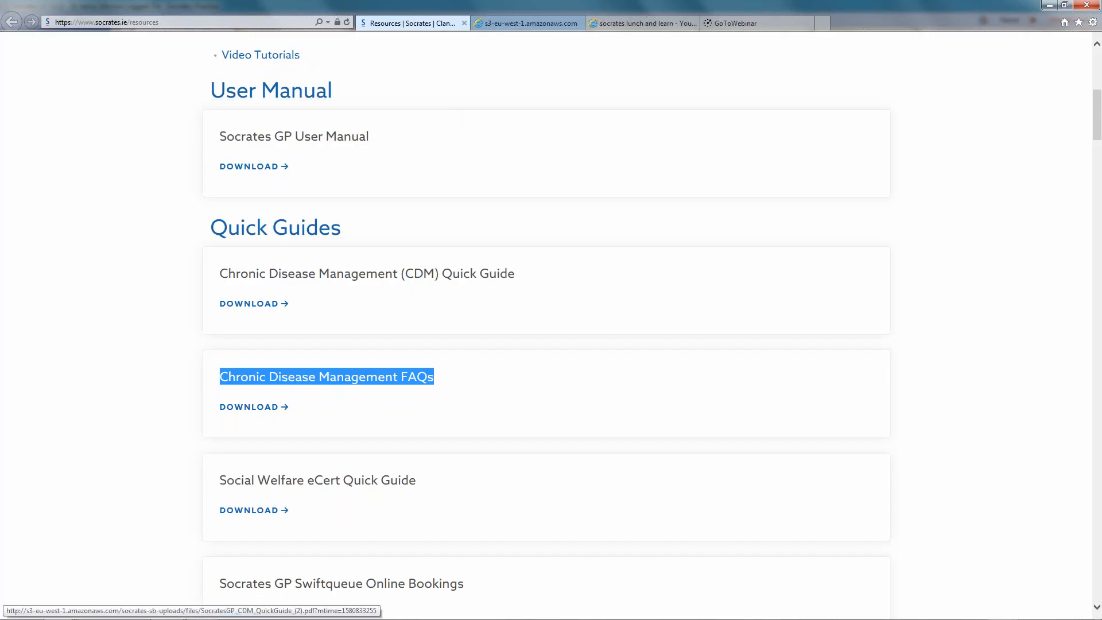
pyautogui.moveTo(507, 278); pyautogui.dragTo(221, 275)
pyautogui.moveTo(455, 381); pyautogui.dragTo(246, 386)
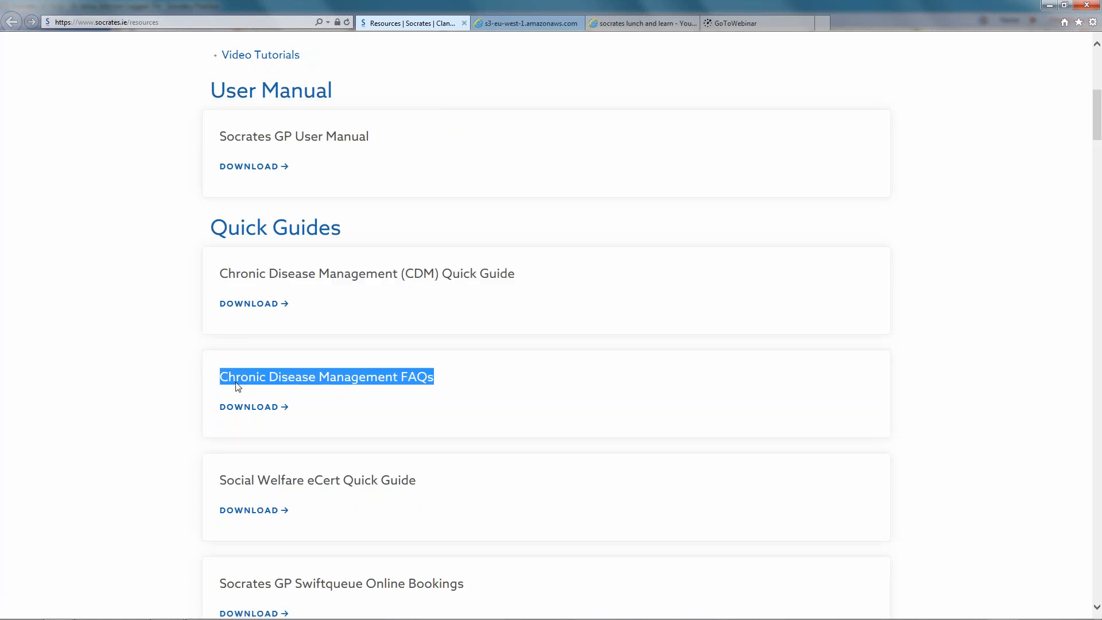
pyautogui.click(126, 343)
pyautogui.scroll(-10, 463, 429)
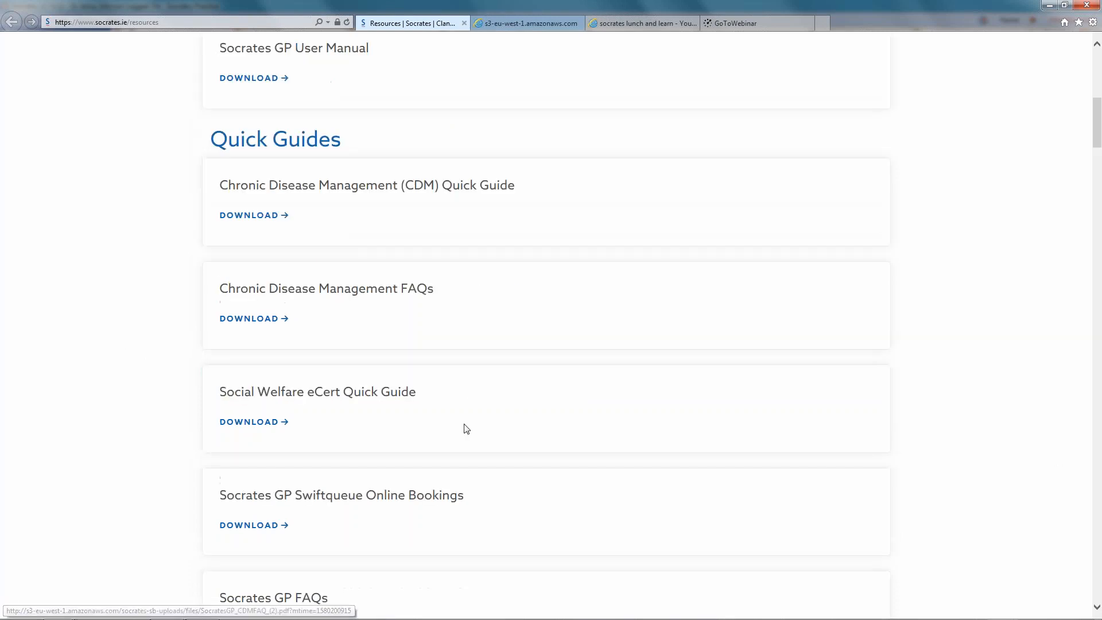
pyautogui.scroll(-15, 455, 435)
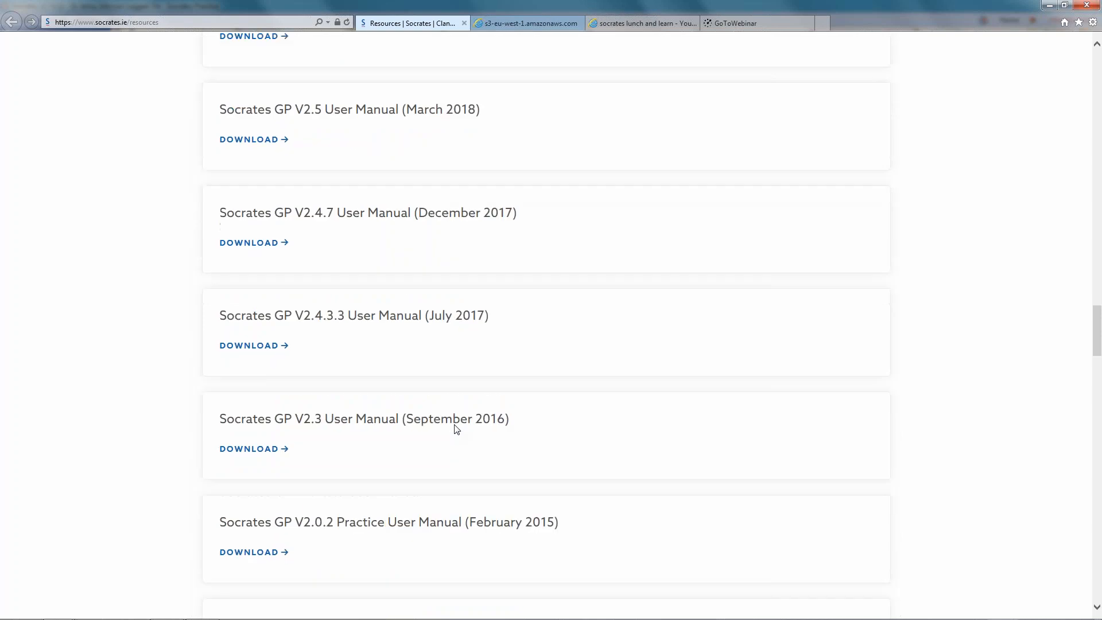
pyautogui.scroll(3, 436, 401)
pyautogui.scroll(-3, 368, 304)
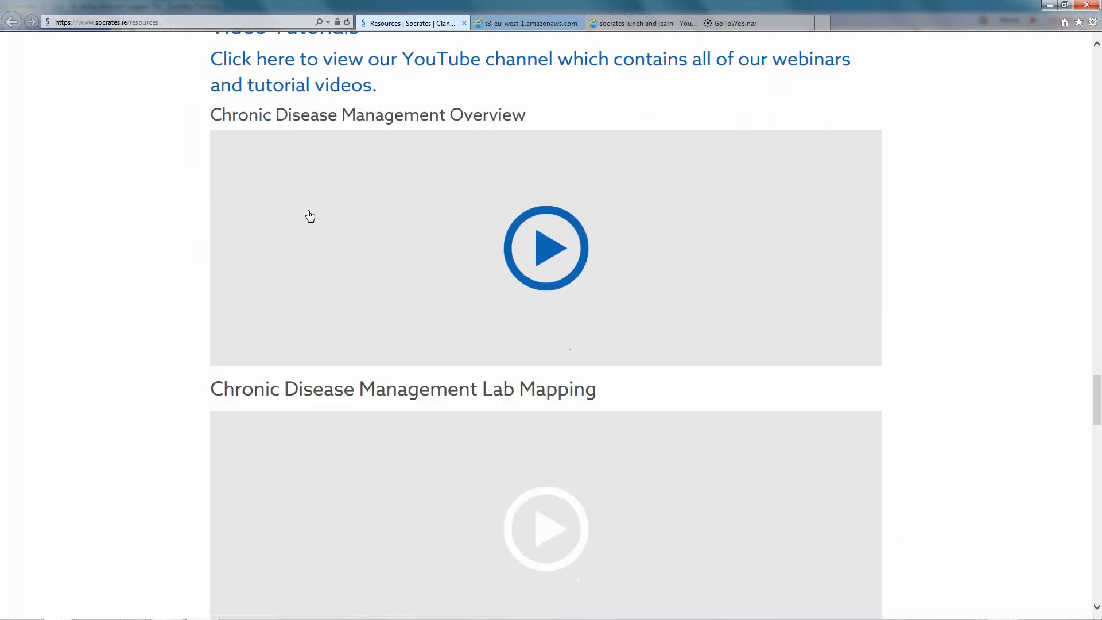
pyautogui.moveTo(221, 102); pyautogui.dragTo(532, 109)
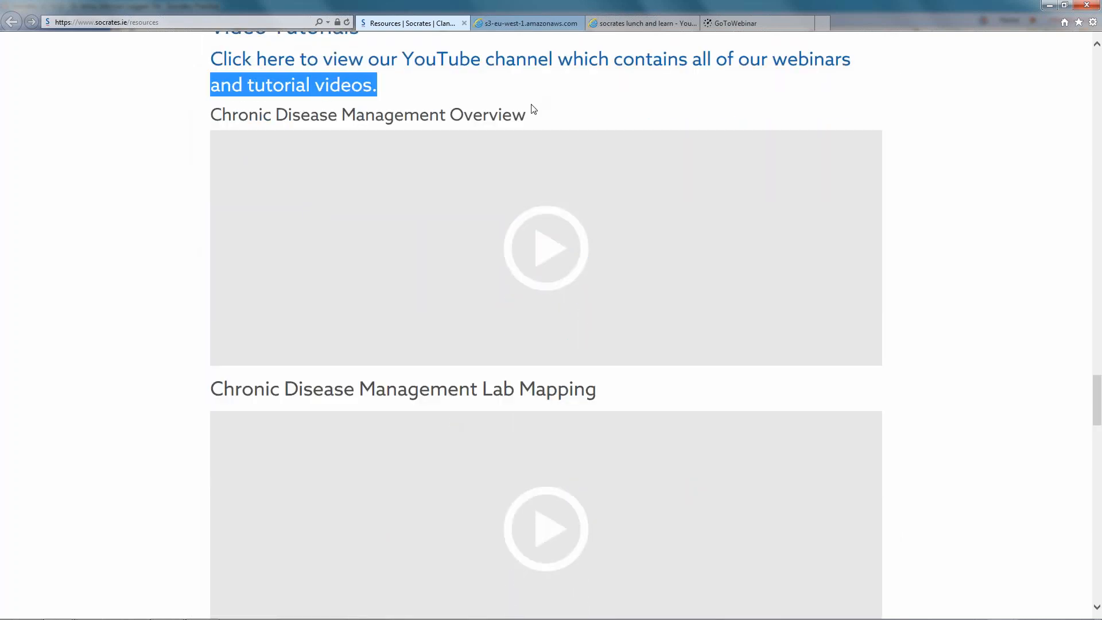
pyautogui.click(144, 401)
pyautogui.moveTo(211, 390); pyautogui.dragTo(556, 403)
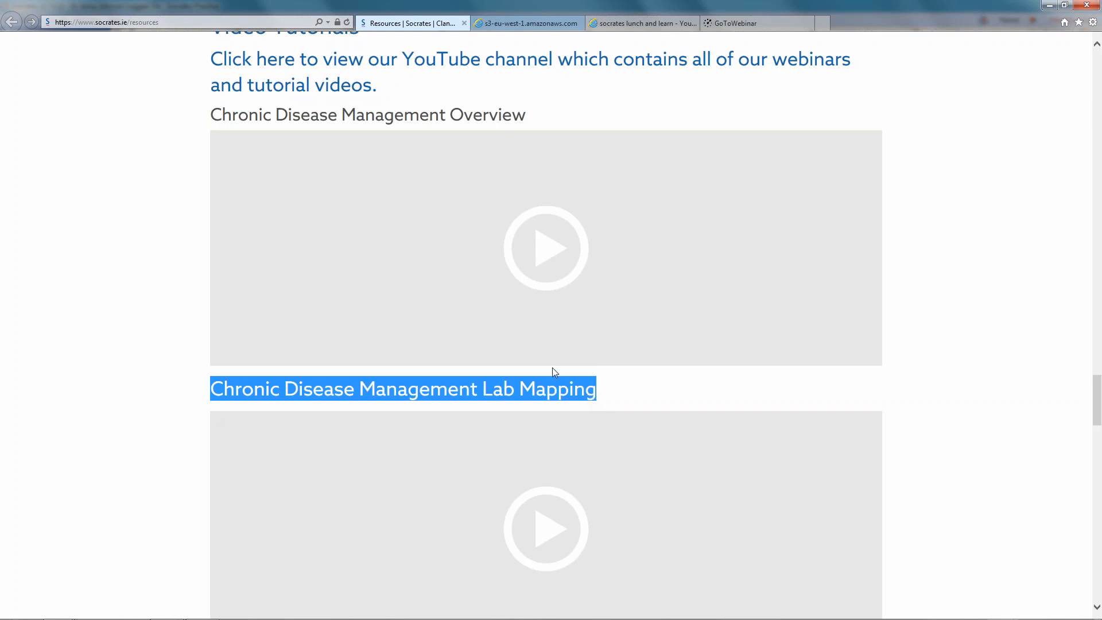
# Look through the YouTube search results for "socrates lunch and learn"
pyautogui.click(627, 26)
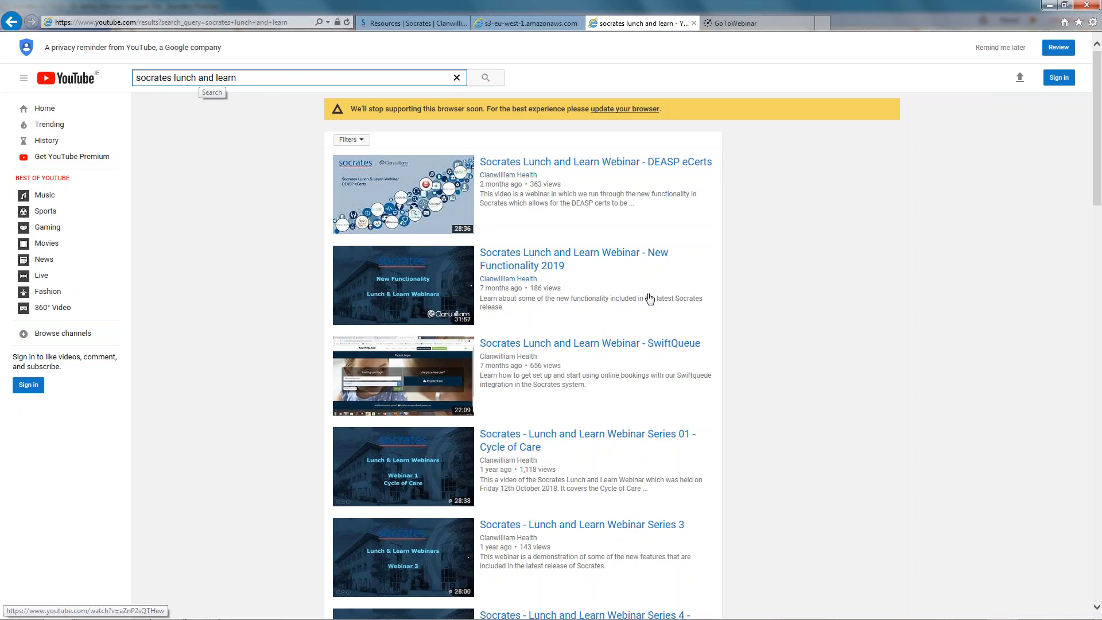
pyautogui.click(826, 268)
pyautogui.scroll(-10, 815, 292)
pyautogui.scroll(10, 798, 321)
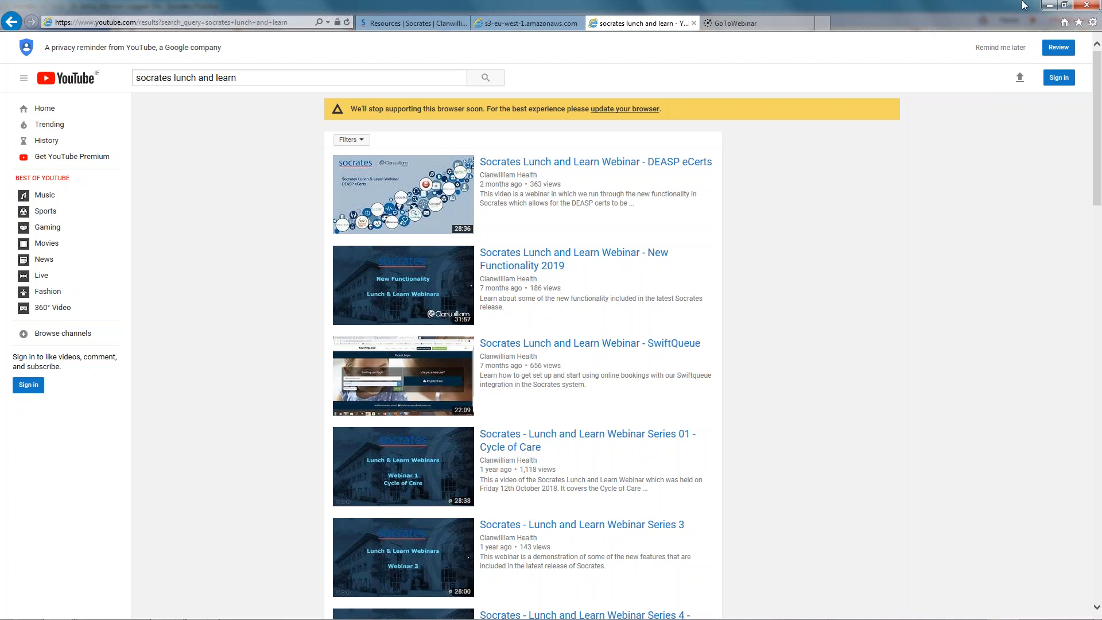
# Switch back to Socrates and display the first open patient consultation
pyautogui.hotkey('alt', 'Tab')
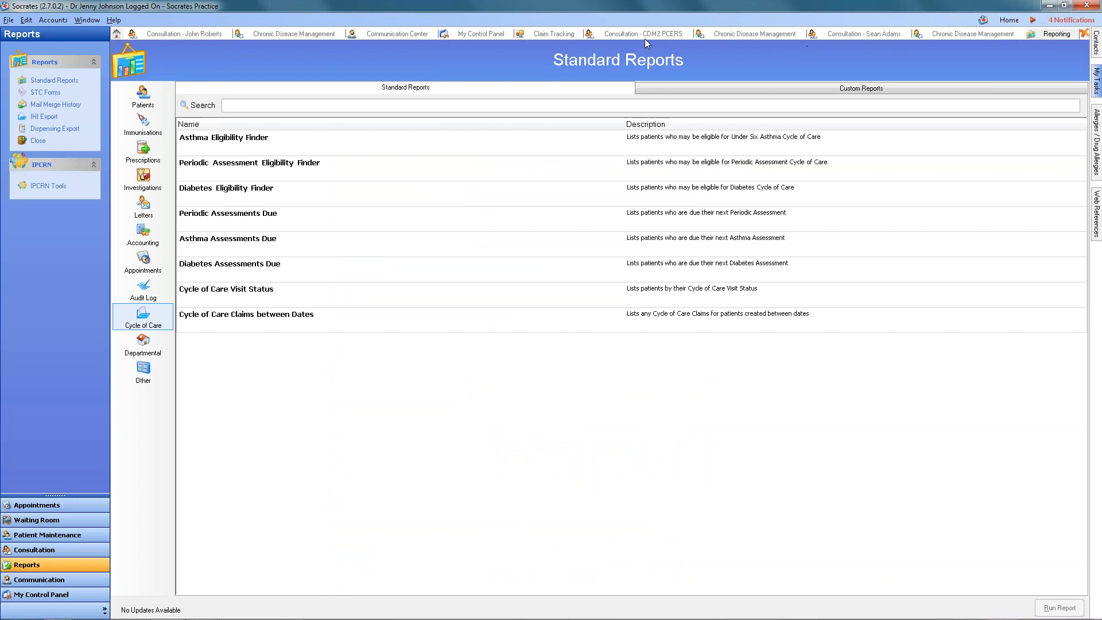
pyautogui.click(165, 34)
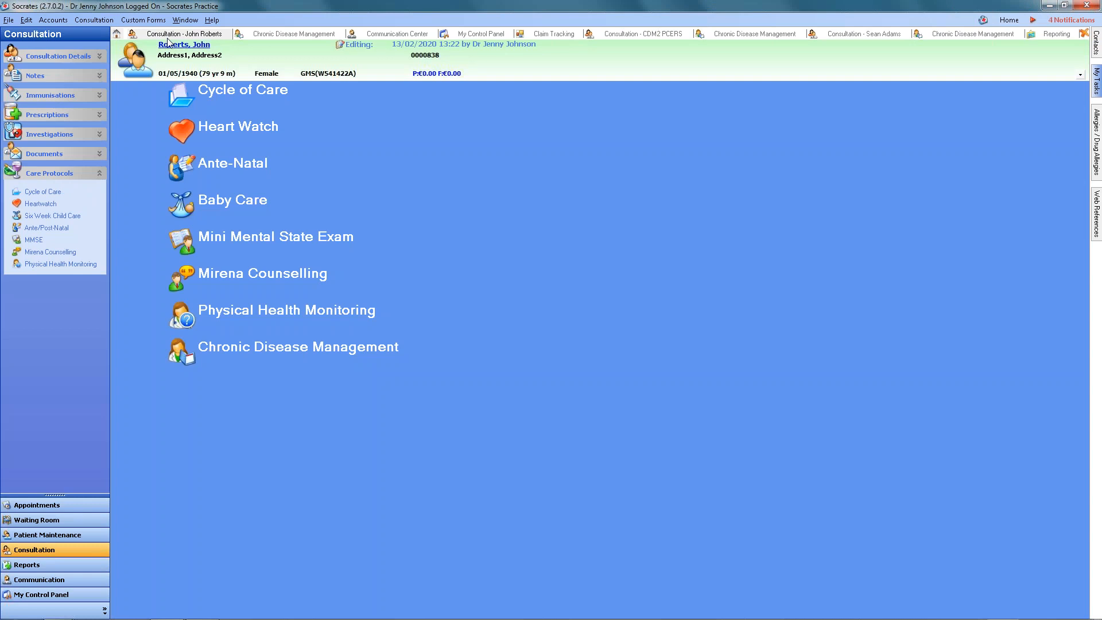
# Open the patient's investigations and look at the TGH FBC OLD blood results dated 15/11/2019, moving between the investigations list and the results
pyautogui.click(38, 138)
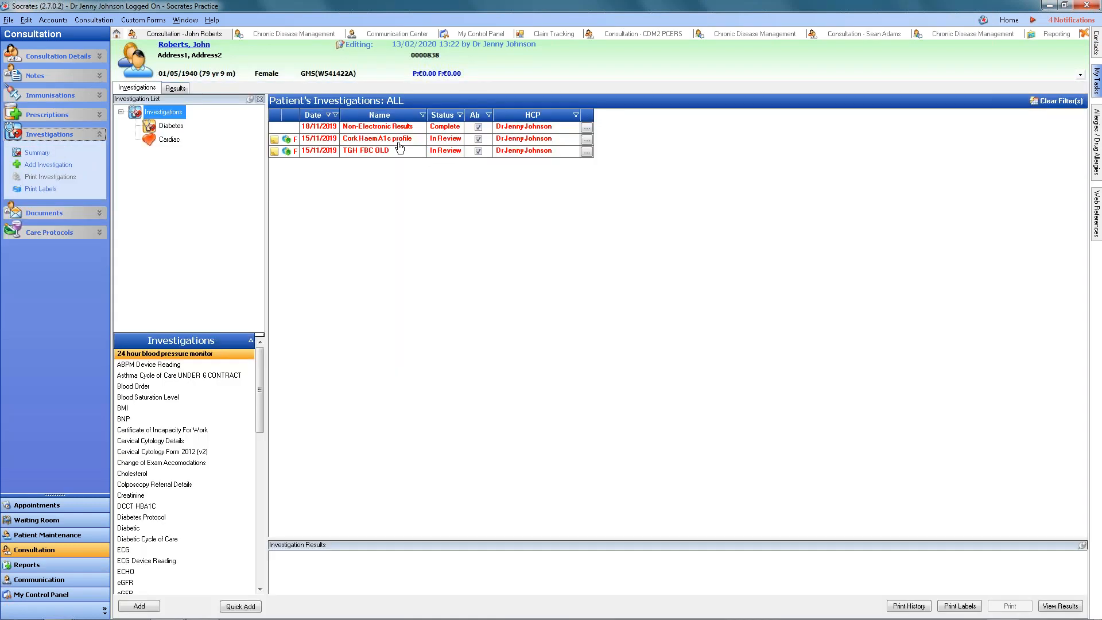
pyautogui.doubleClick(359, 152)
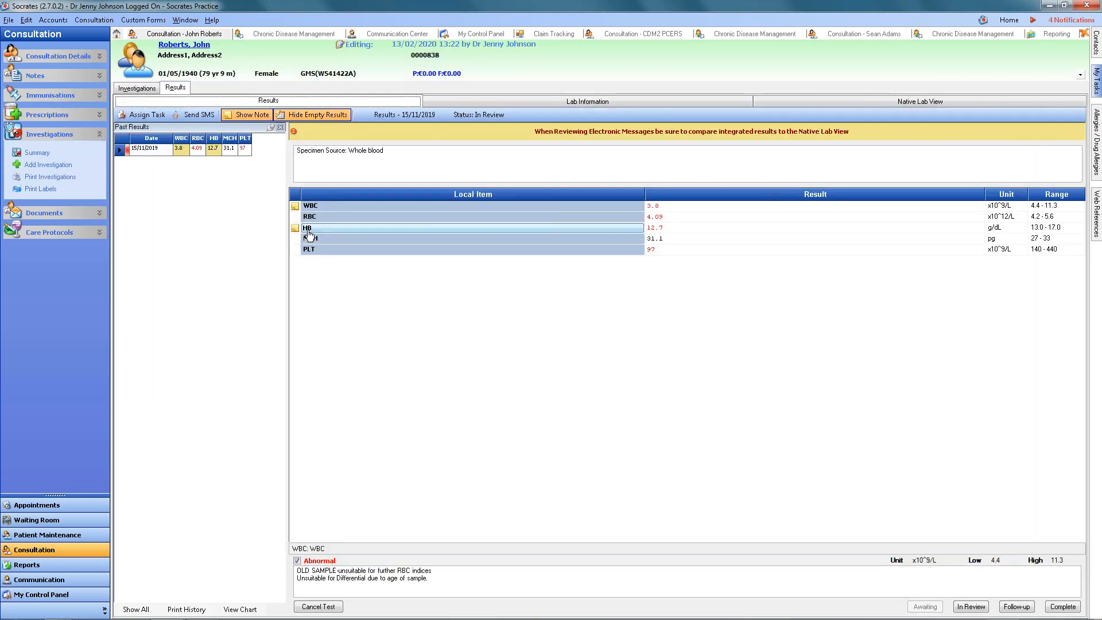
pyautogui.click(134, 89)
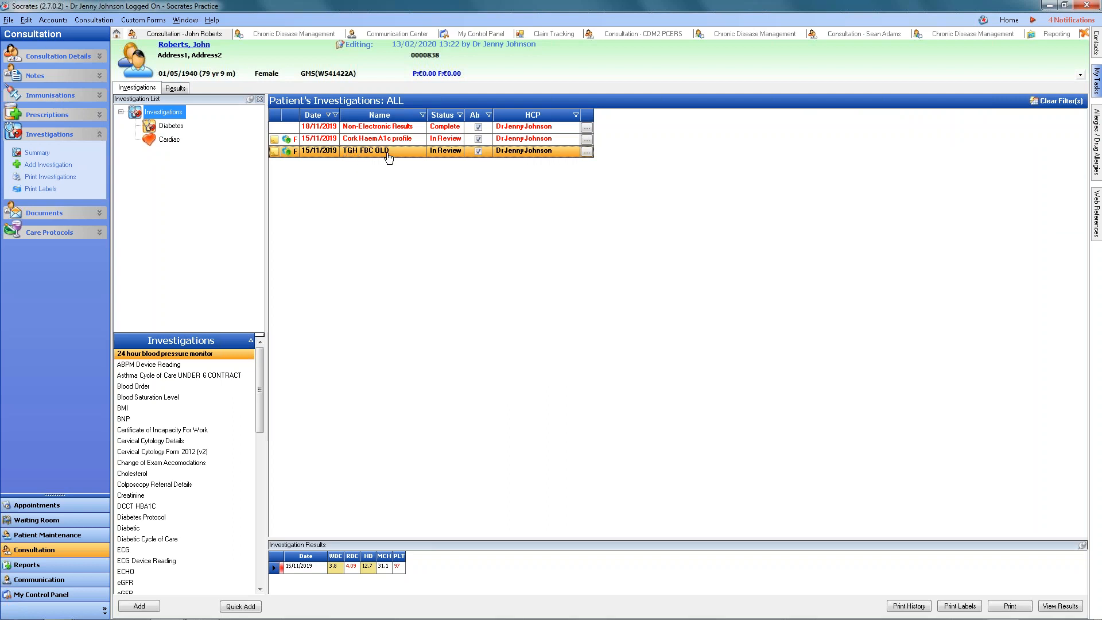
pyautogui.doubleClick(350, 155)
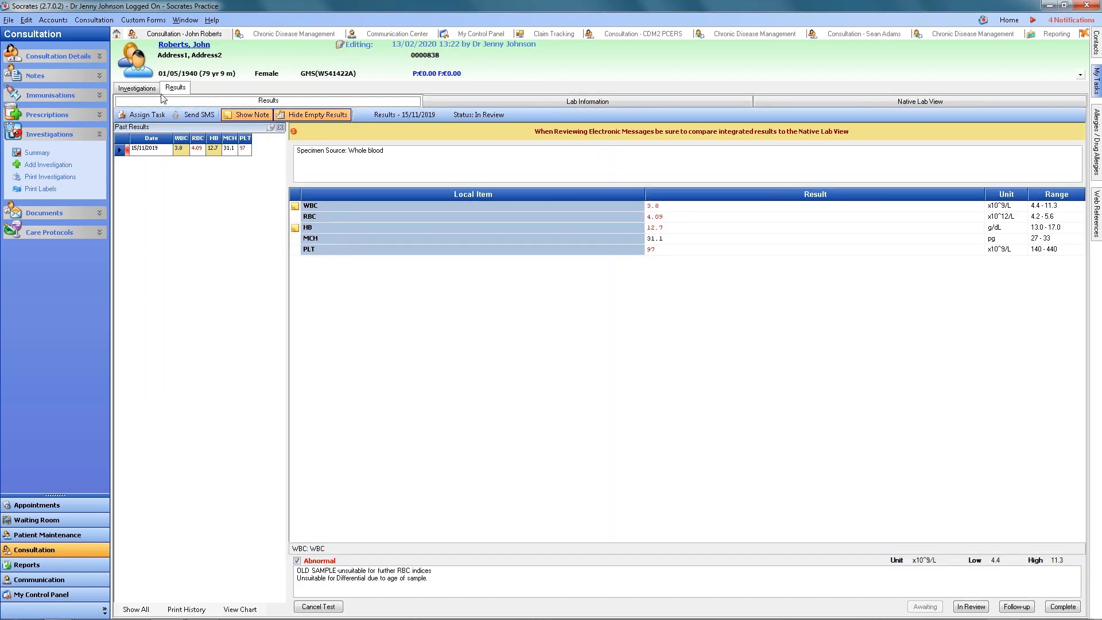
pyautogui.click(137, 87)
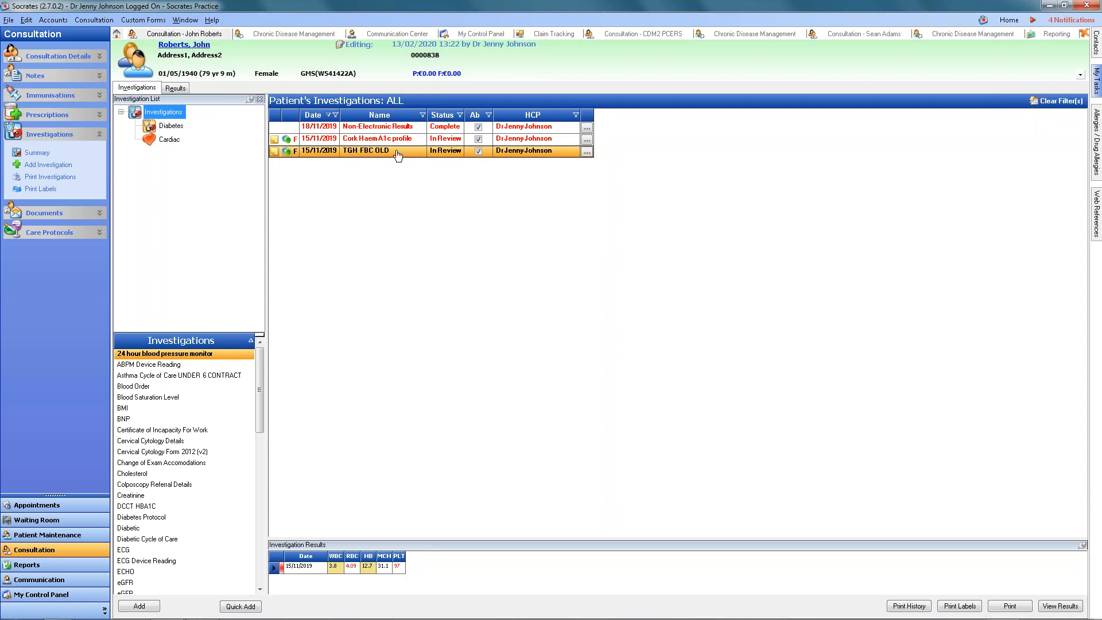
pyautogui.doubleClick(363, 152)
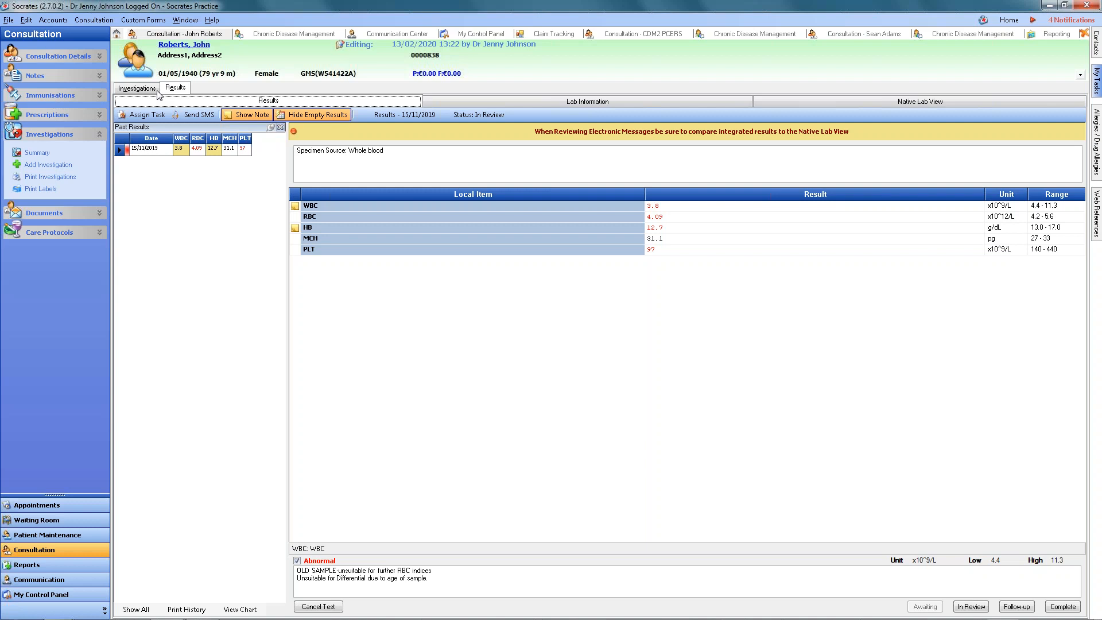
# View the patient's Chronic Disease Management review from the care protocols and return to the patient's consultation
pyautogui.click(49, 232)
pyautogui.click(235, 345)
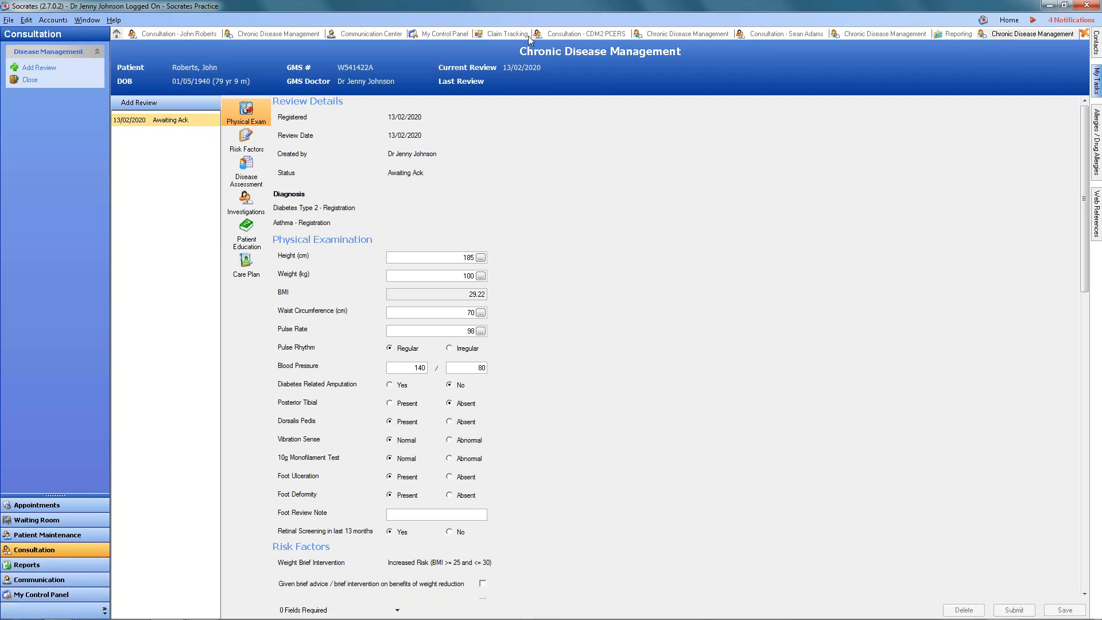
pyautogui.click(208, 34)
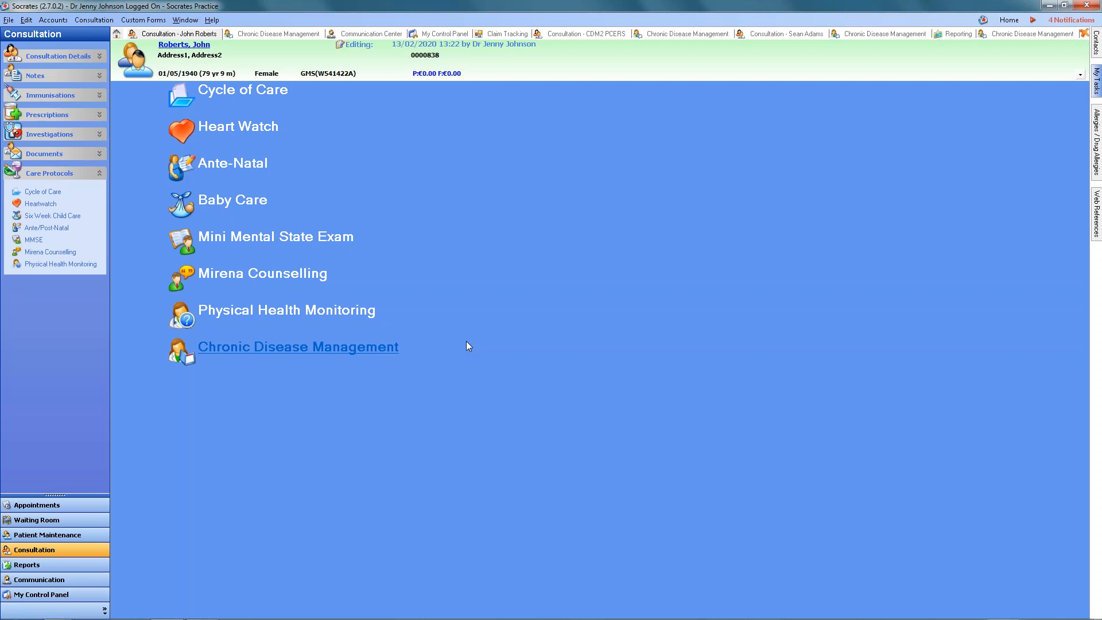
# Show the consultation details, view the CVD Risk calculator in the patient's Baseline Details, and close it
pyautogui.click(58, 56)
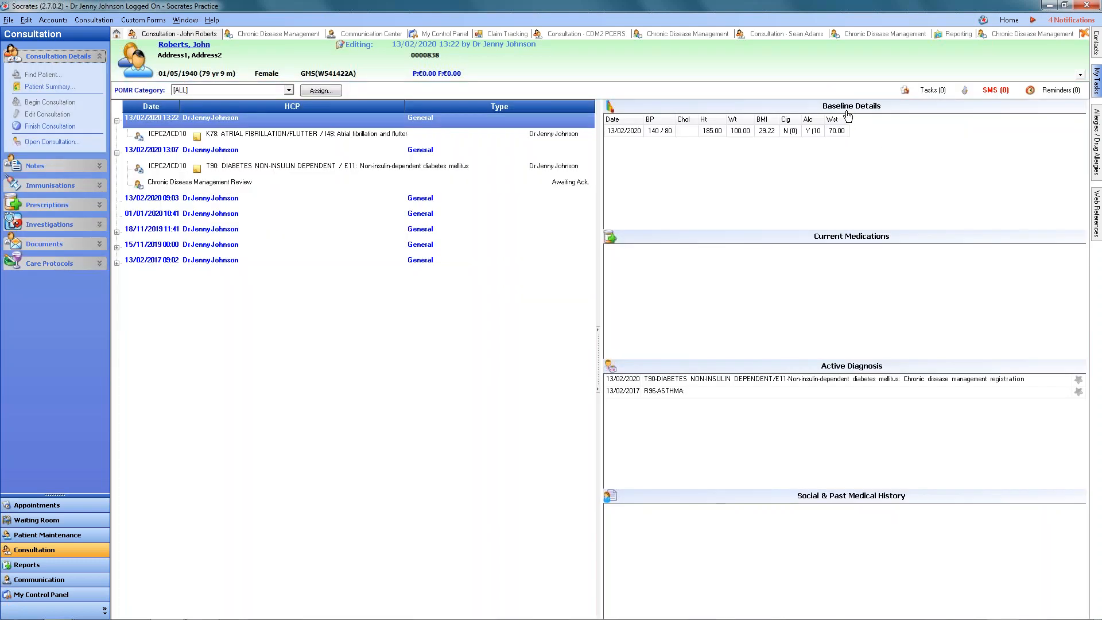
pyautogui.doubleClick(835, 131)
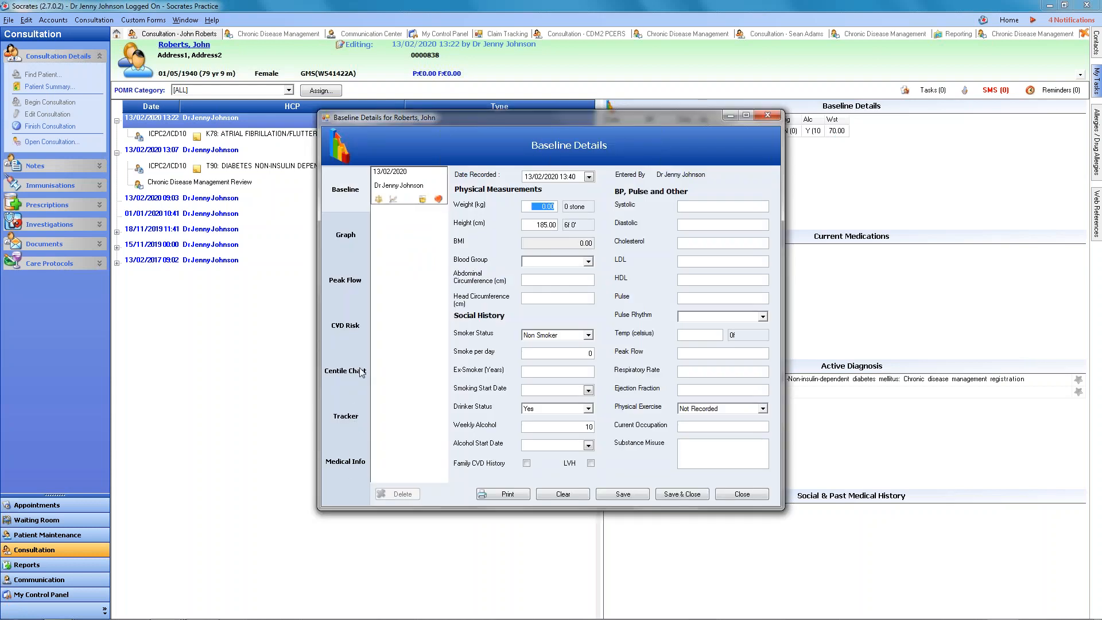
pyautogui.click(351, 331)
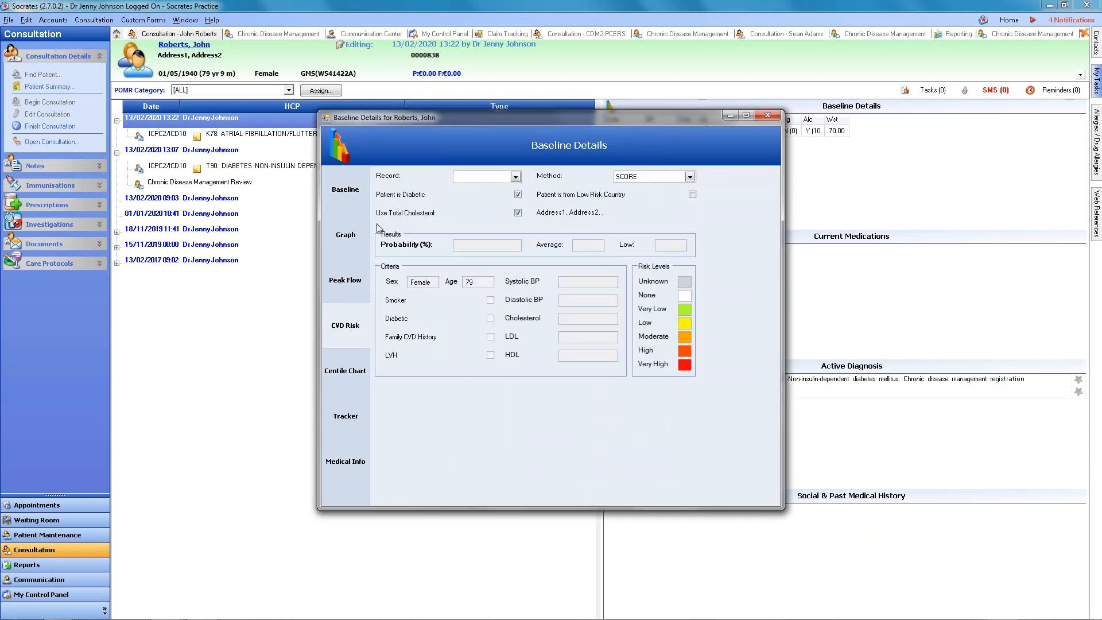
pyautogui.click(762, 118)
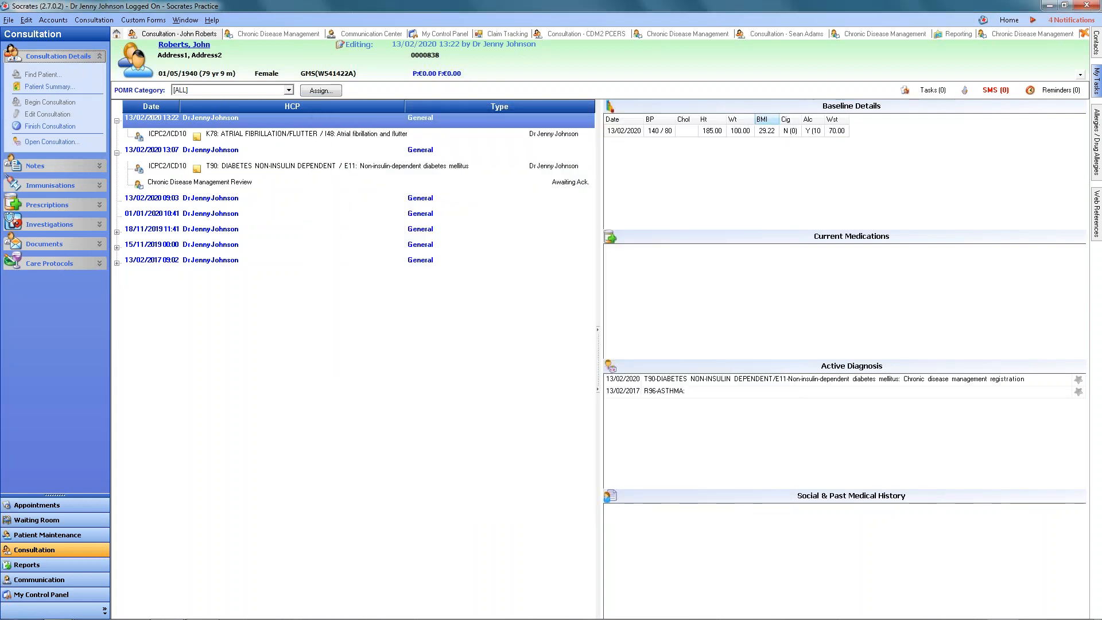